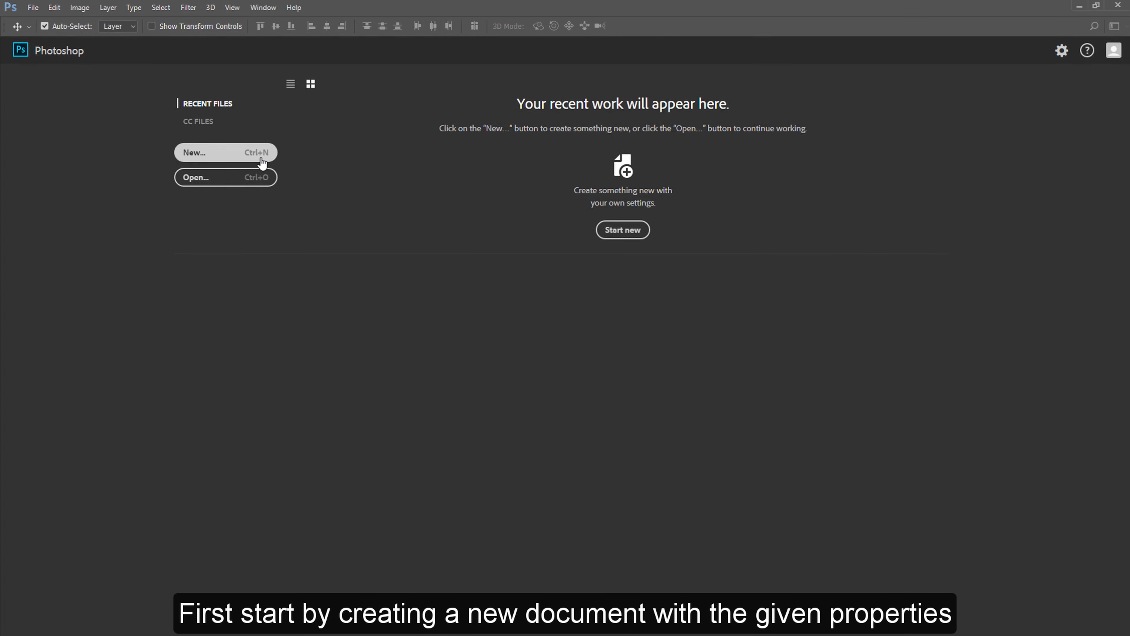
# Step: Create a new 1920×1080 document at 72 ppi
pyautogui.click(261, 162)
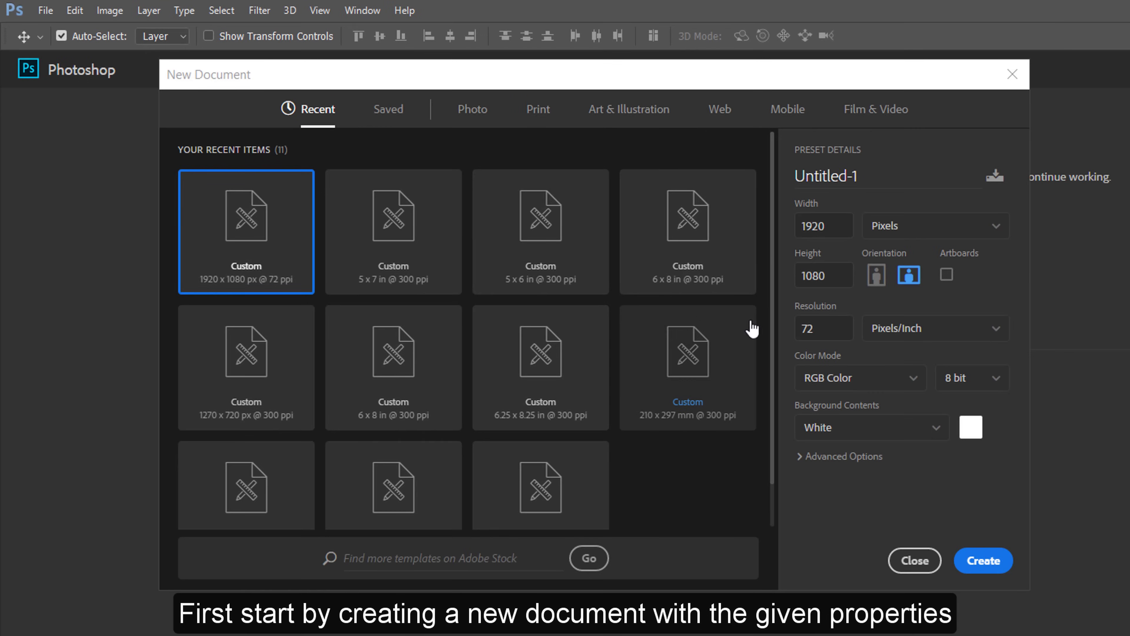
pyautogui.doubleClick(842, 231)
pyautogui.doubleClick(836, 276)
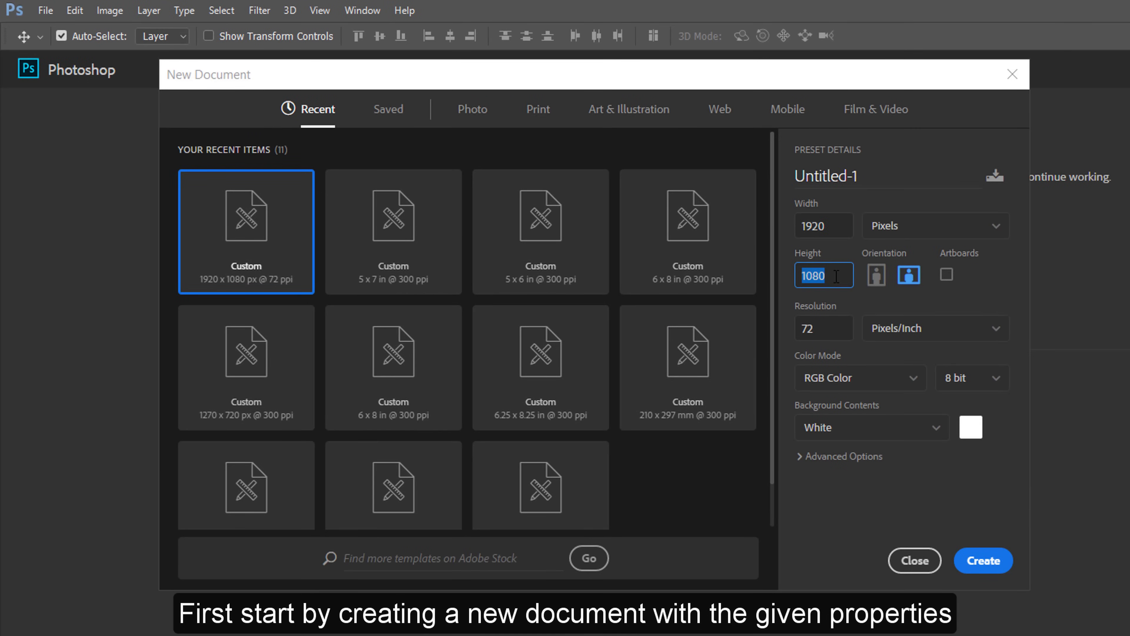
pyautogui.click(828, 329)
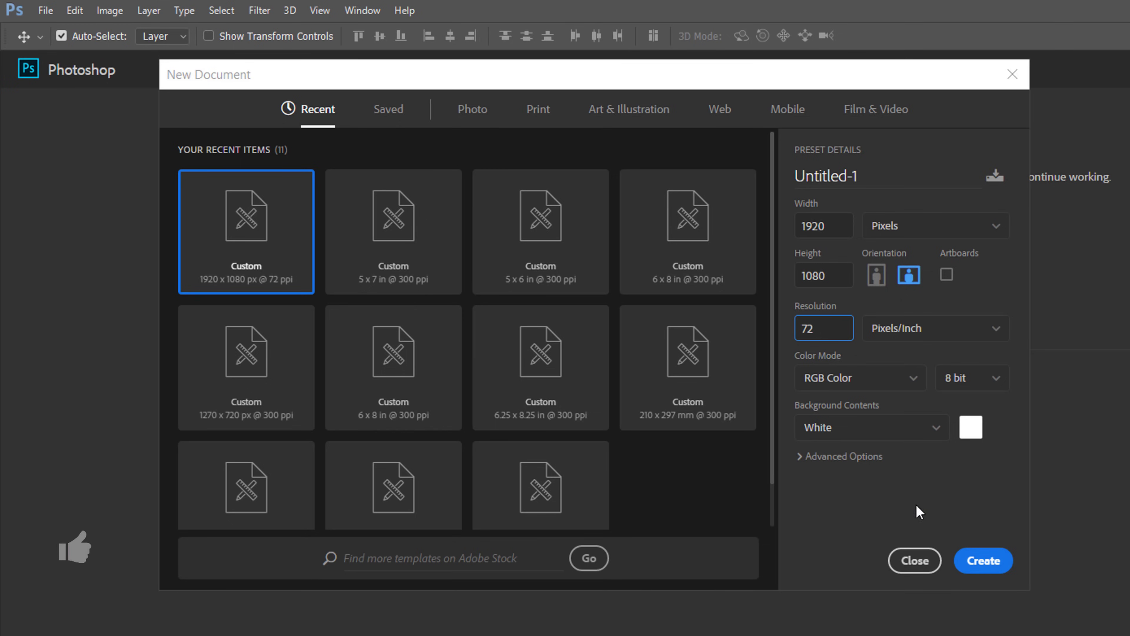
pyautogui.click(982, 560)
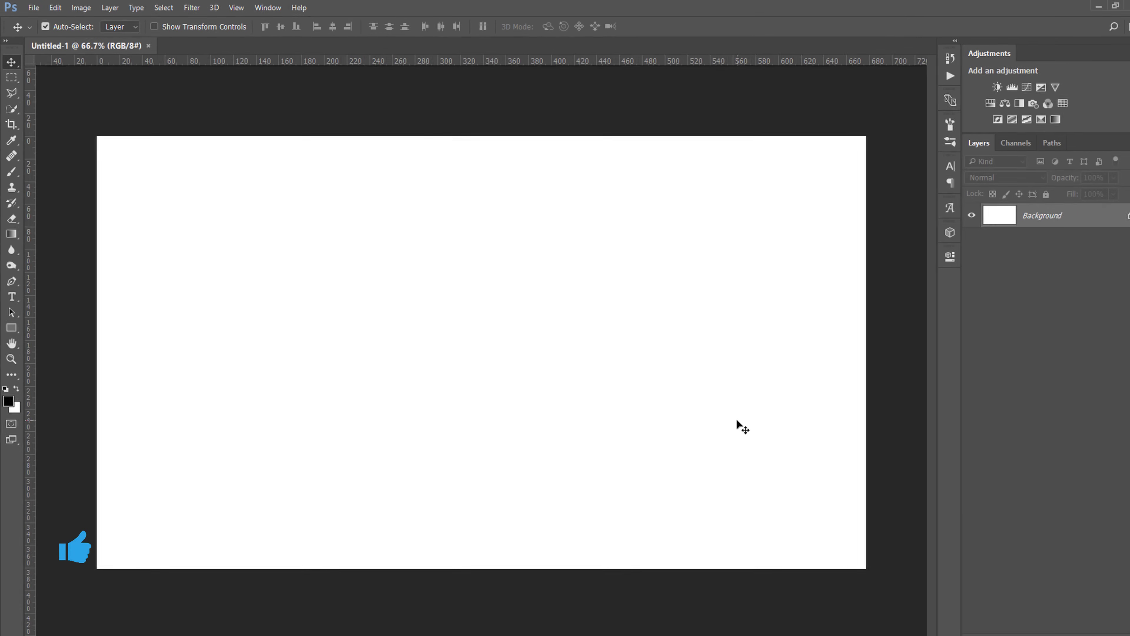
# Step: Place pexels-photo-213117.jpeg as an embedded layer, scaled up to fill the canvas
pyautogui.click(40, 10)
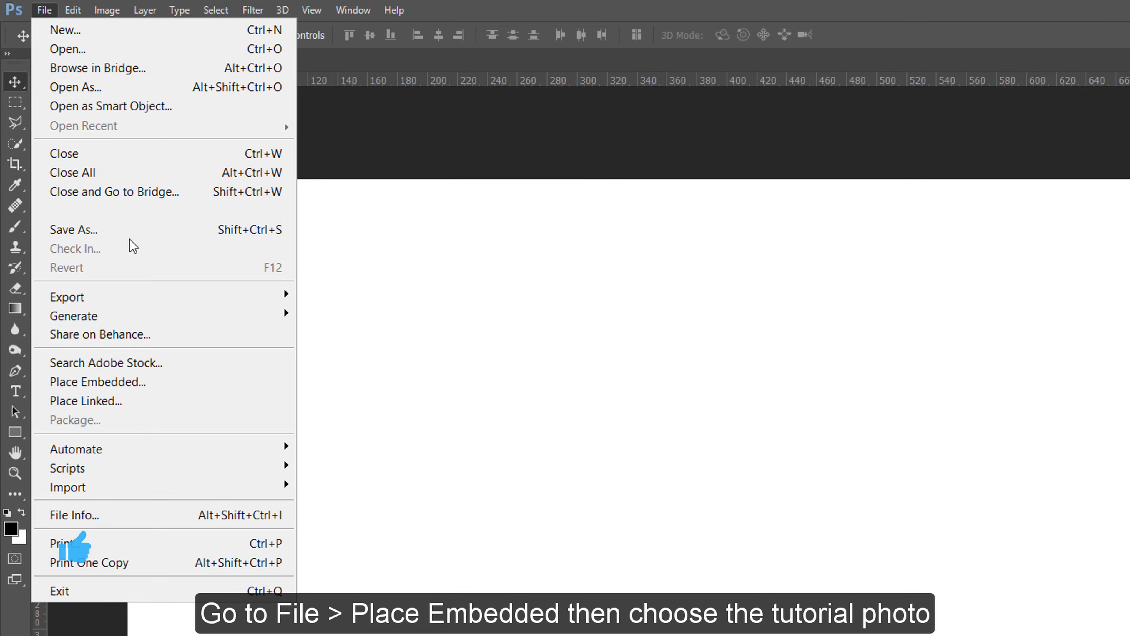
pyautogui.click(107, 284)
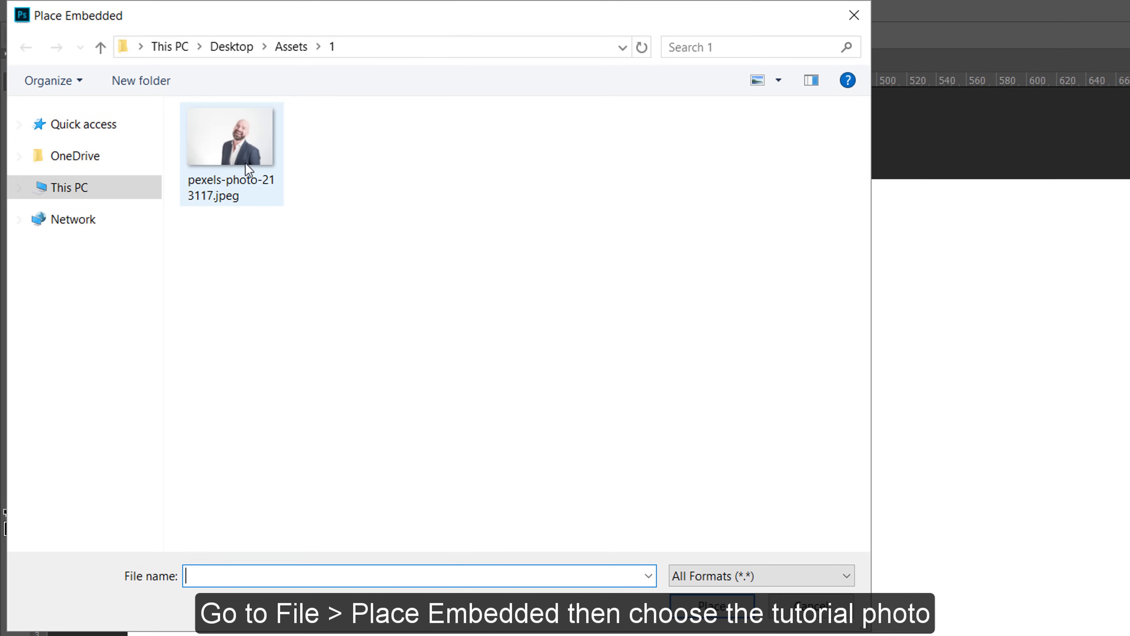
pyautogui.doubleClick(245, 162)
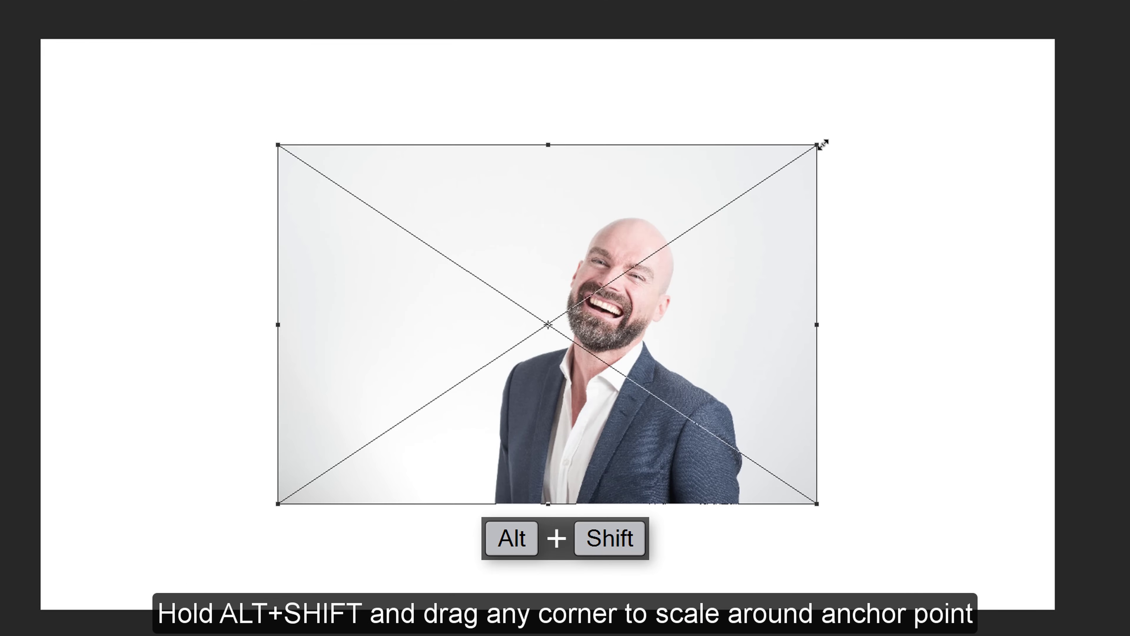
pyautogui.moveTo(820, 144); pyautogui.dragTo(1108, 28)
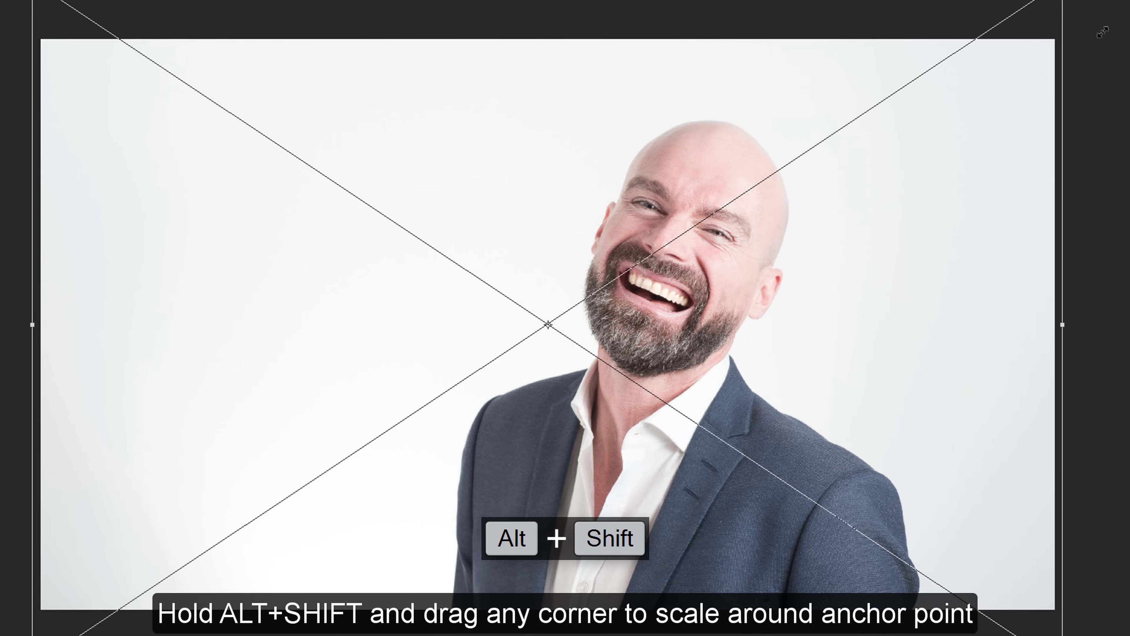
pyautogui.moveTo(953, 296)
pyautogui.mouseDown()
pyautogui.moveTo(953, 233)
pyautogui.moveTo(954, 285)
pyautogui.mouseUp()
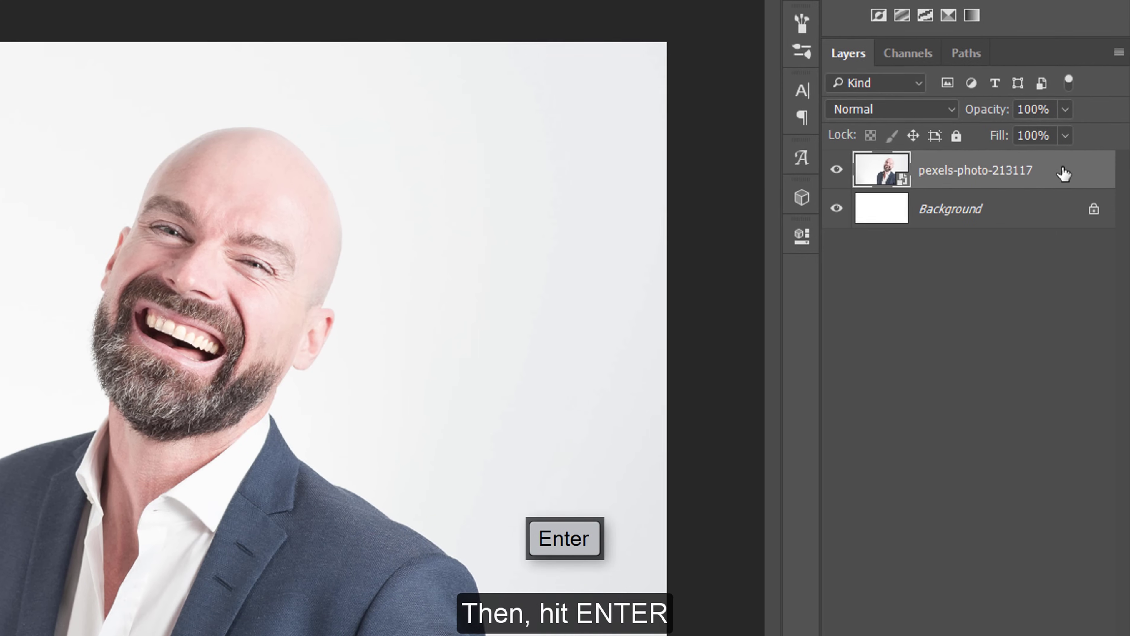
# Step: Convert the photo layer to a smart object and rename it 'Image'
pyautogui.rightClick(1062, 174)
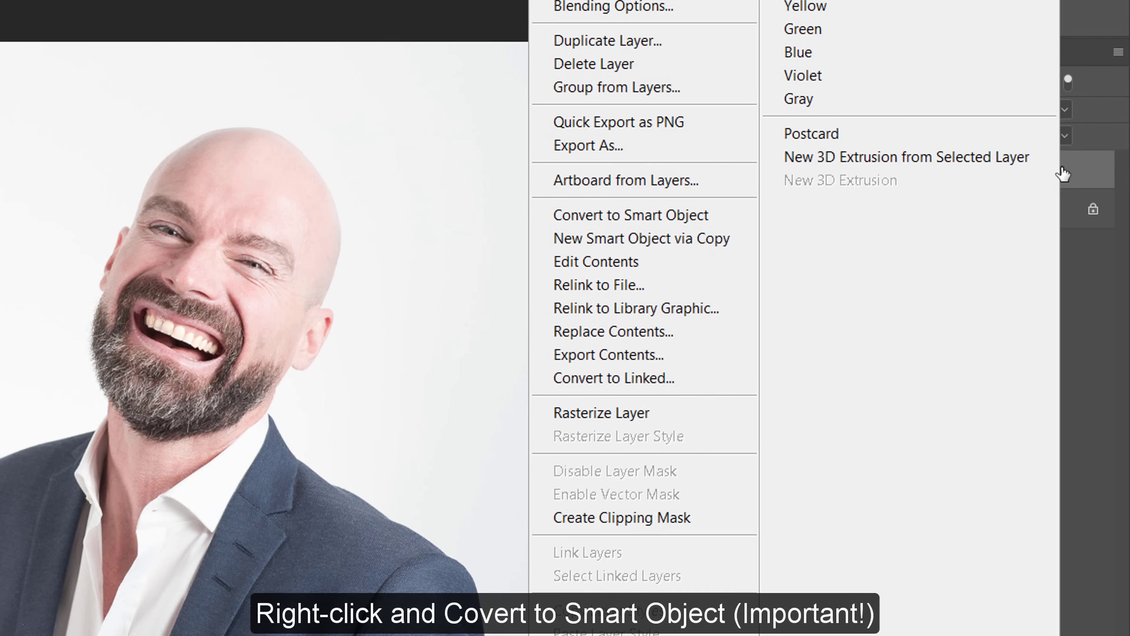
pyautogui.click(681, 214)
pyautogui.doubleClick(957, 173)
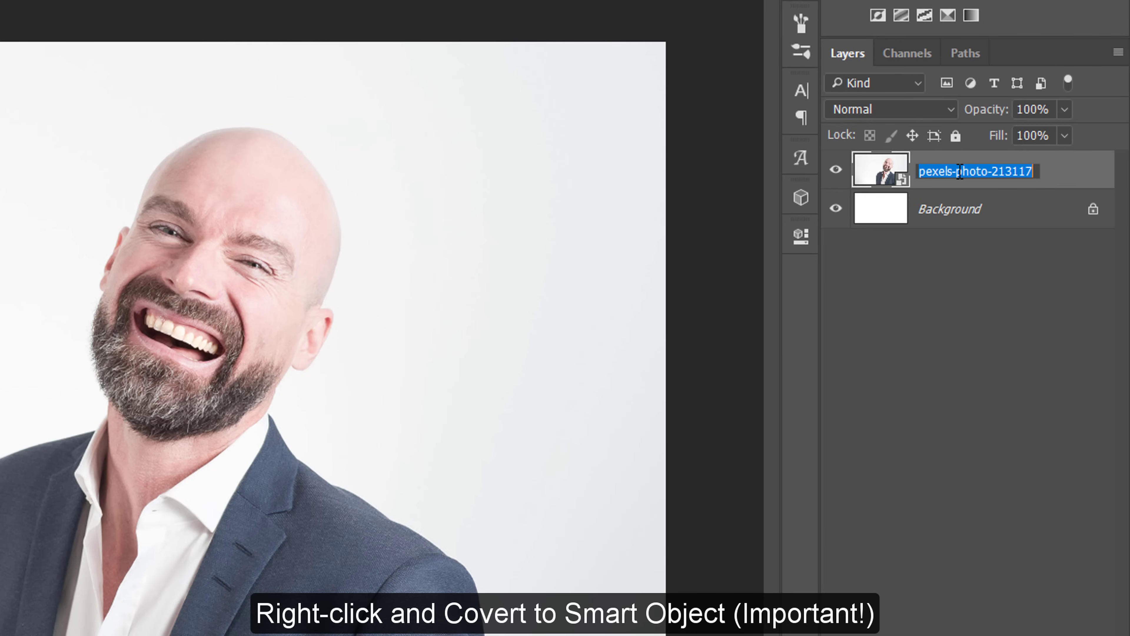
pyautogui.write('Image')
pyautogui.press('Return')
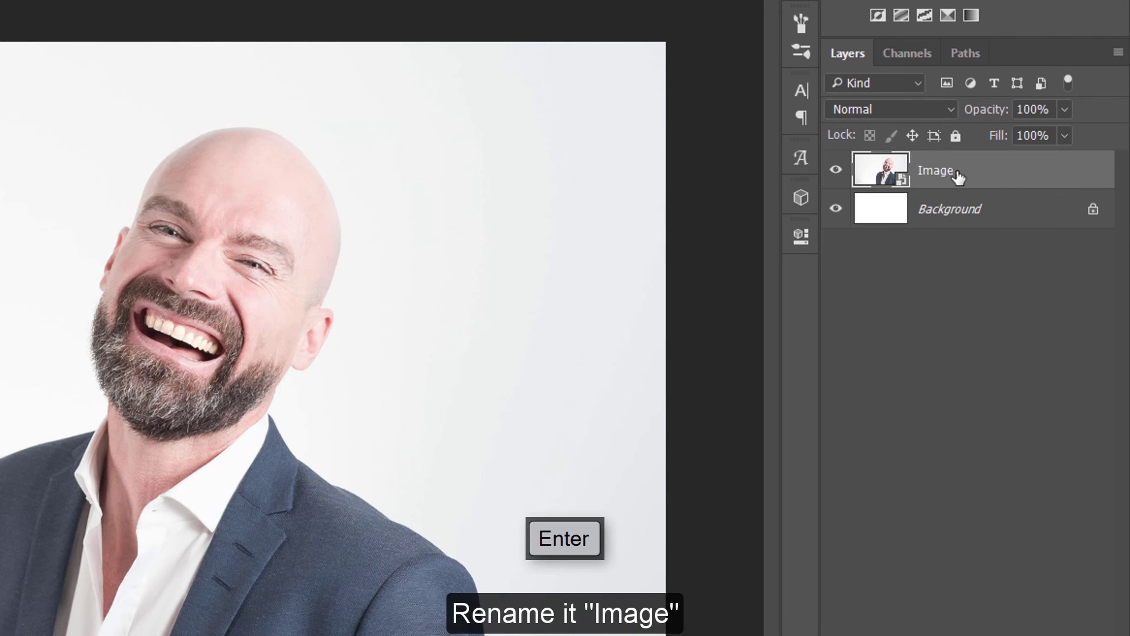
# Step: Delete the Background layer and duplicate Image as 'Image copy'
pyautogui.click(1053, 221)
pyautogui.press('Delete')
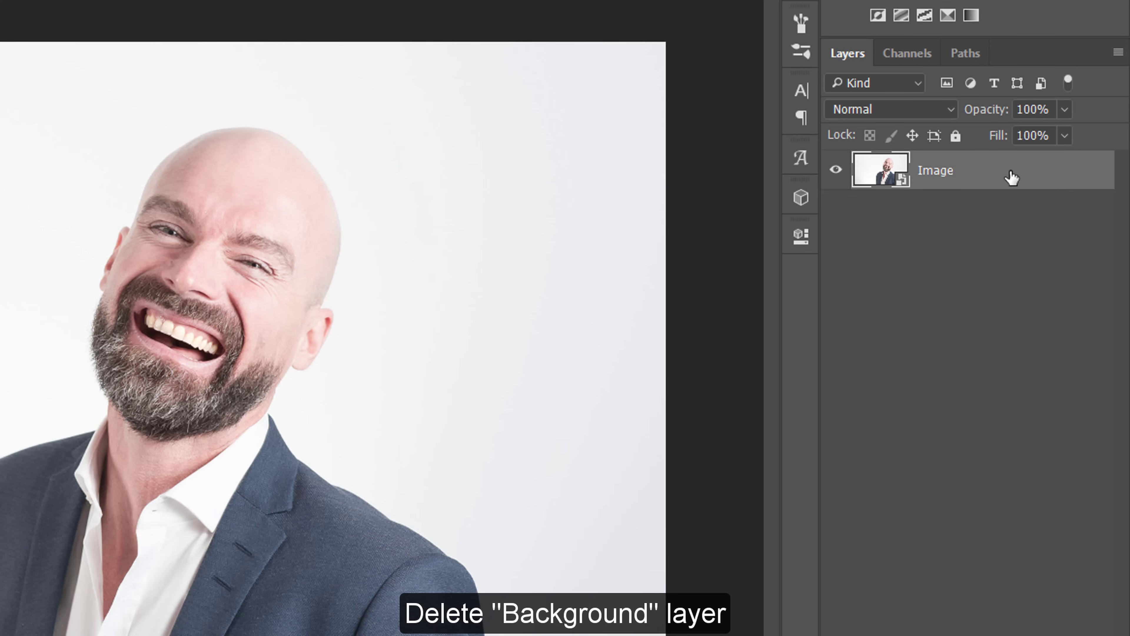
pyautogui.hotkey('ctrl', 'j')
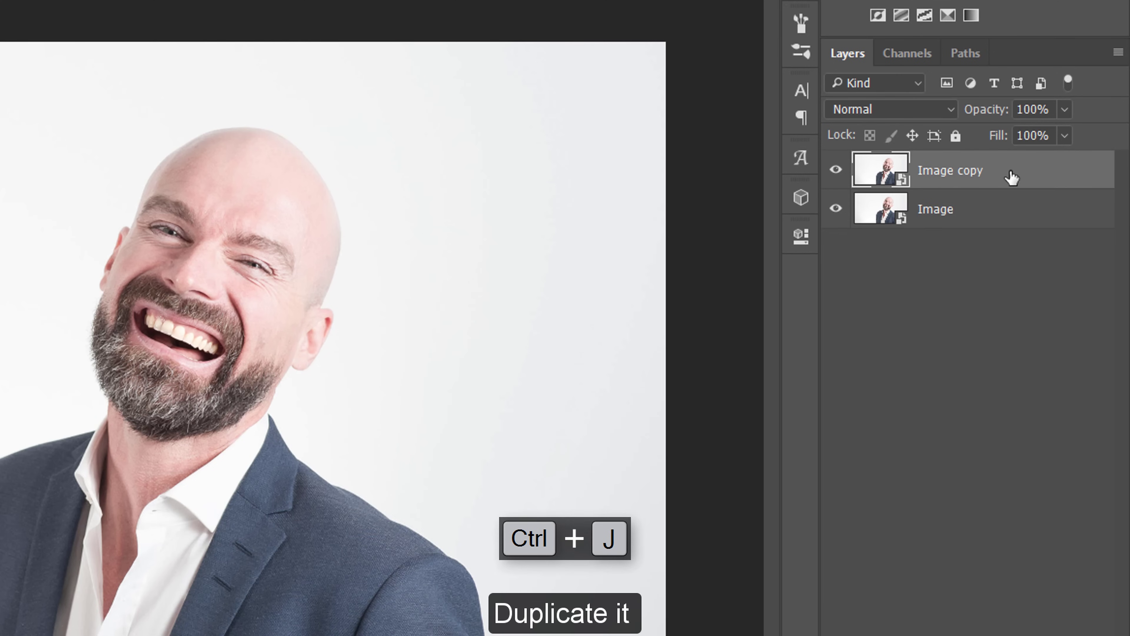
# Step: Set Image copy's blend mode to Color Dodge and add an Invert adjustment layer
pyautogui.click(896, 111)
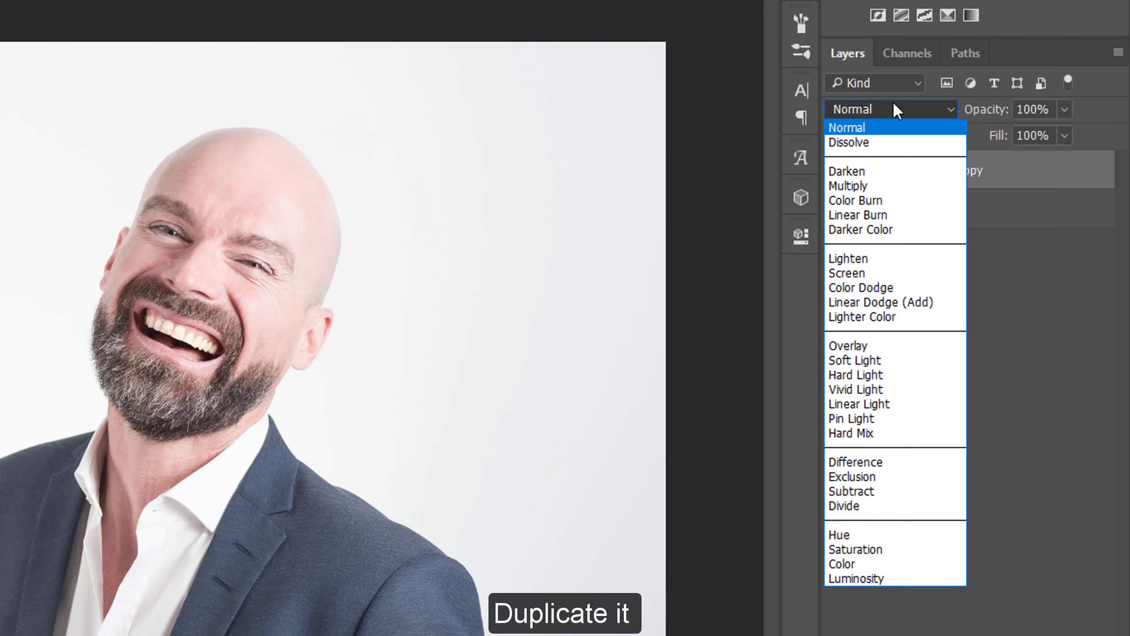
pyautogui.click(874, 288)
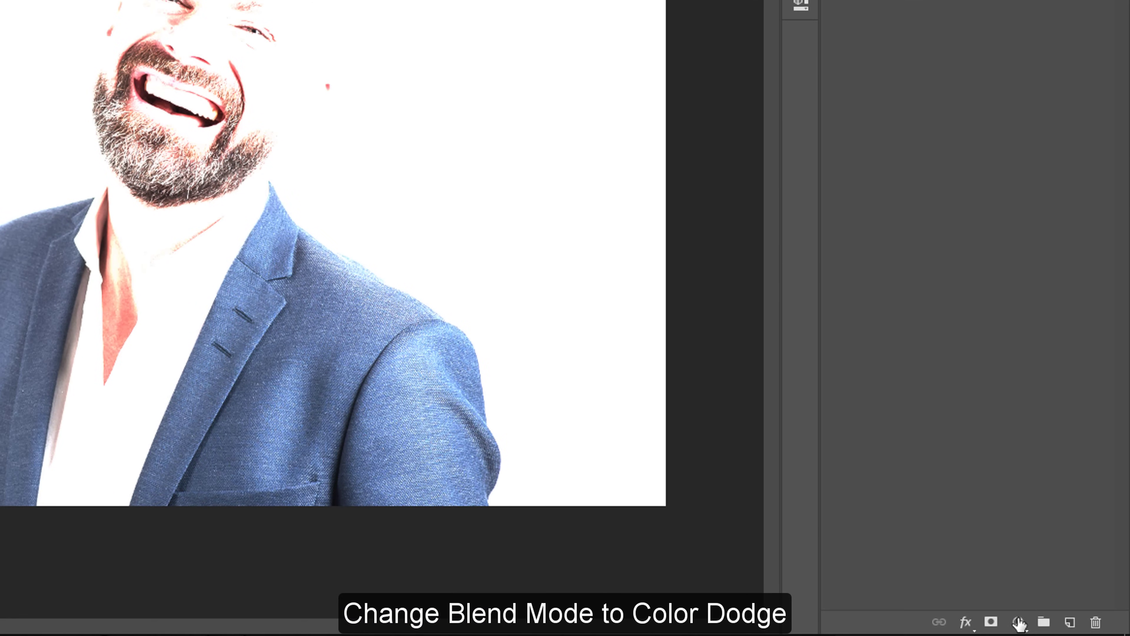
pyautogui.click(1019, 623)
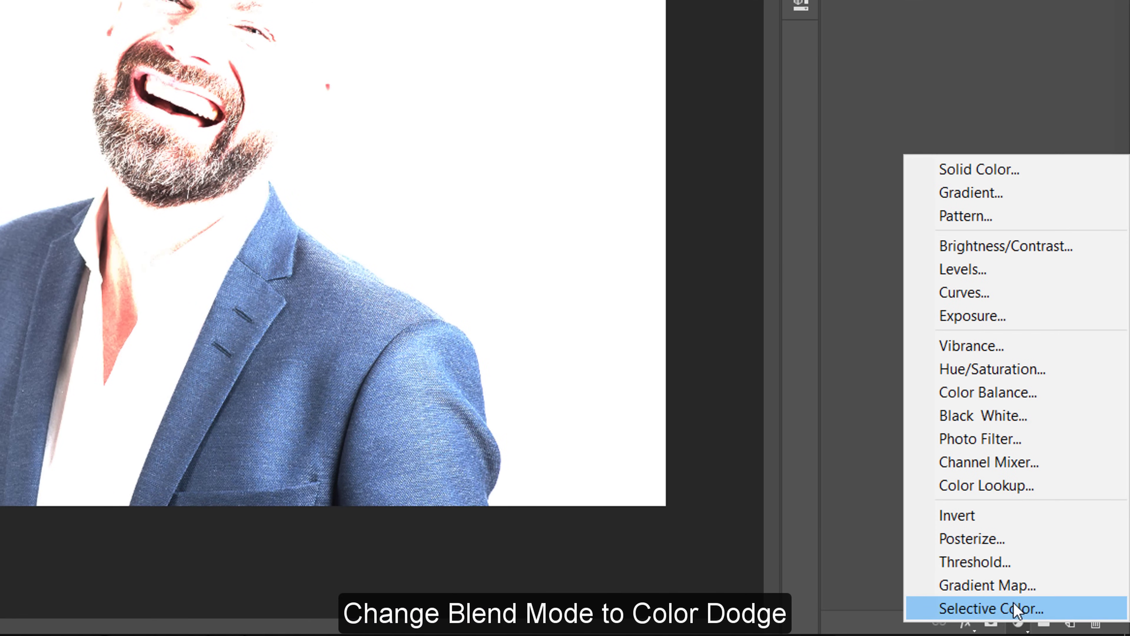
pyautogui.click(997, 517)
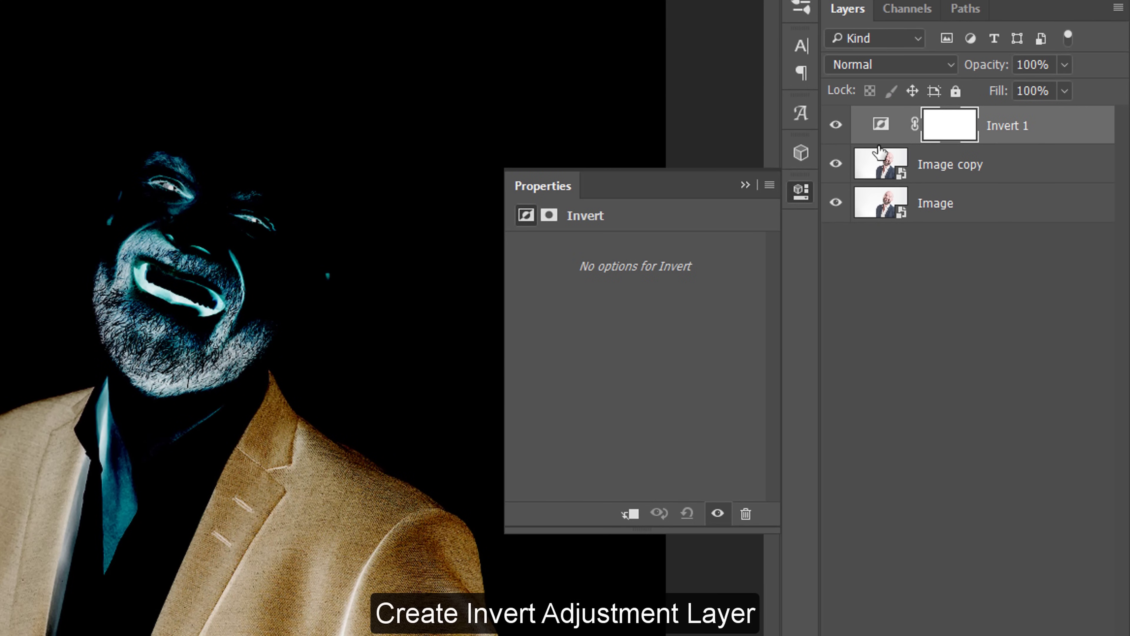
# Step: Clip Invert 1 to Image copy, compare its effect, and reselect Image copy
pyautogui.rightClick(1064, 137)
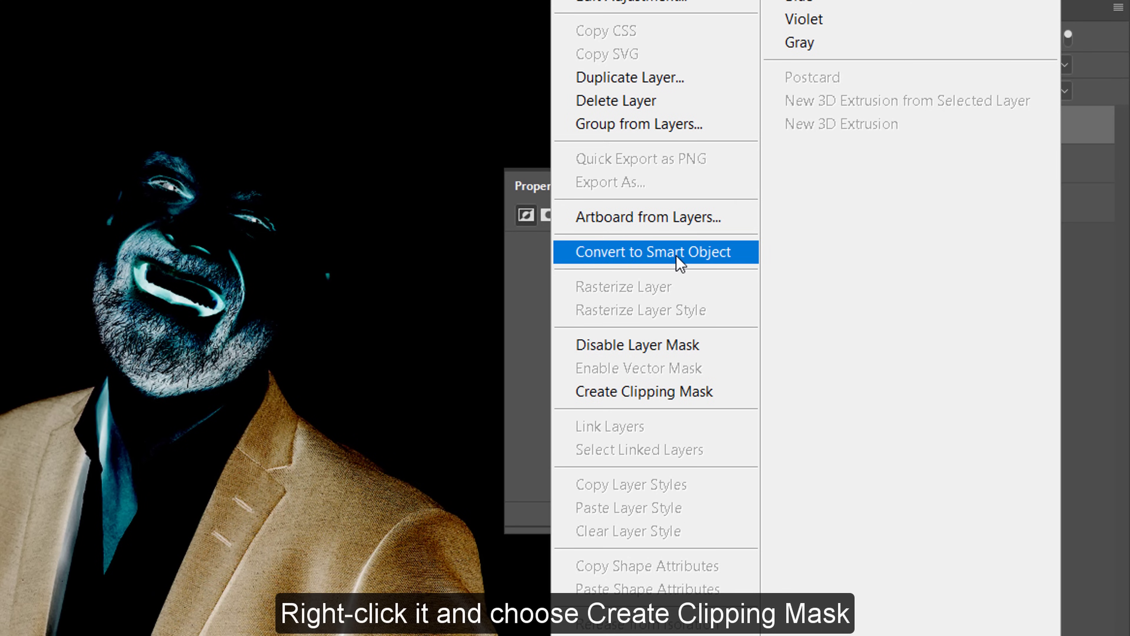
pyautogui.click(646, 390)
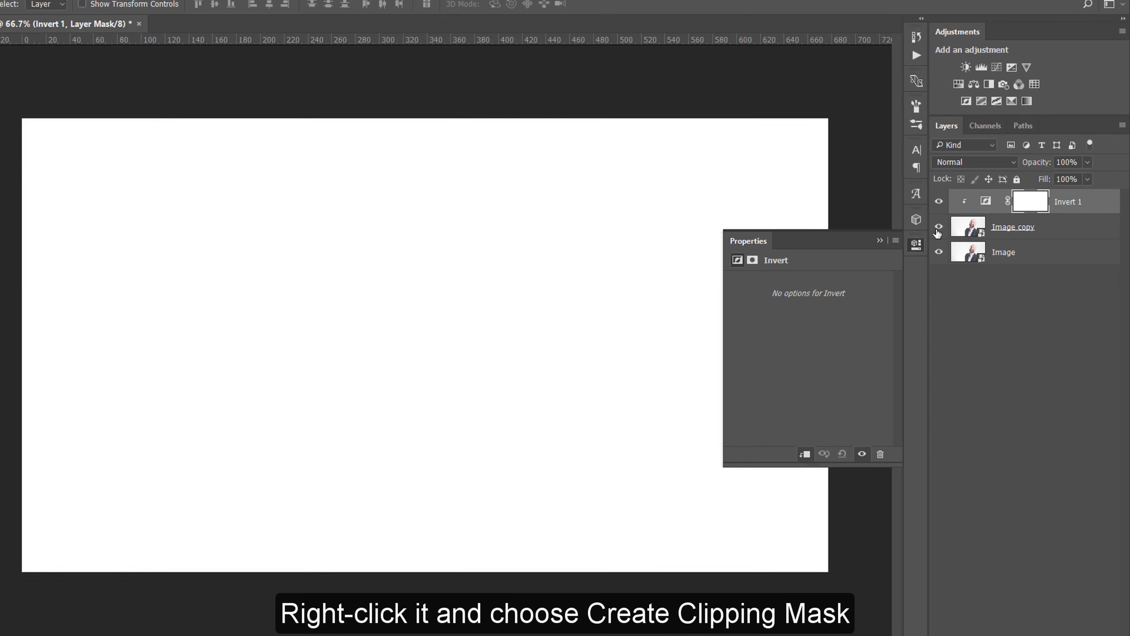
pyautogui.click(951, 211)
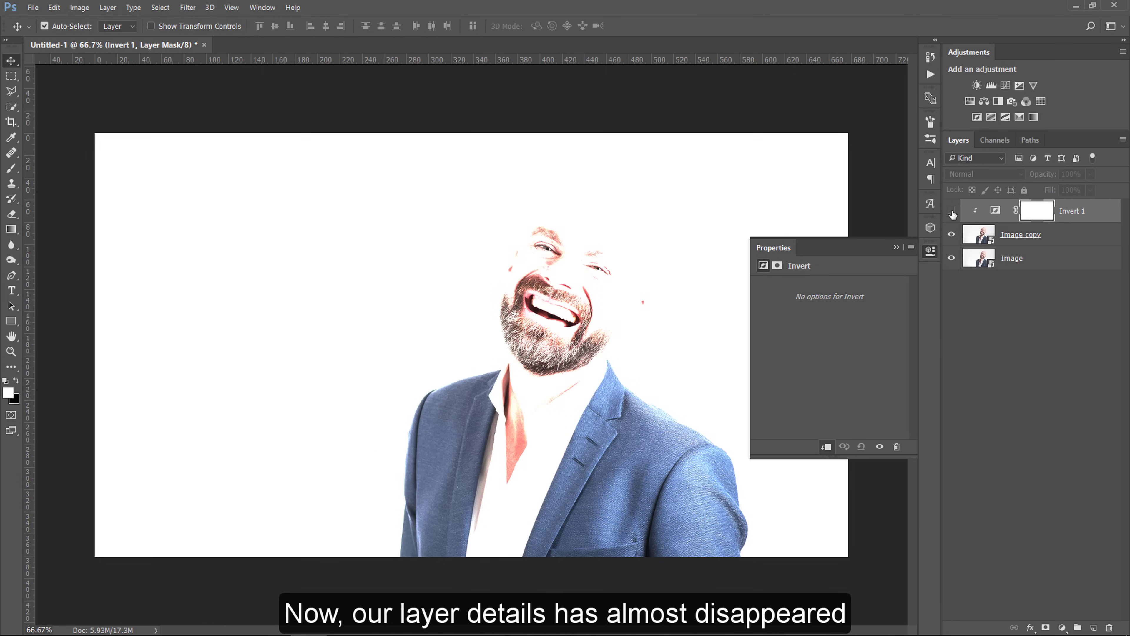
pyautogui.click(951, 211)
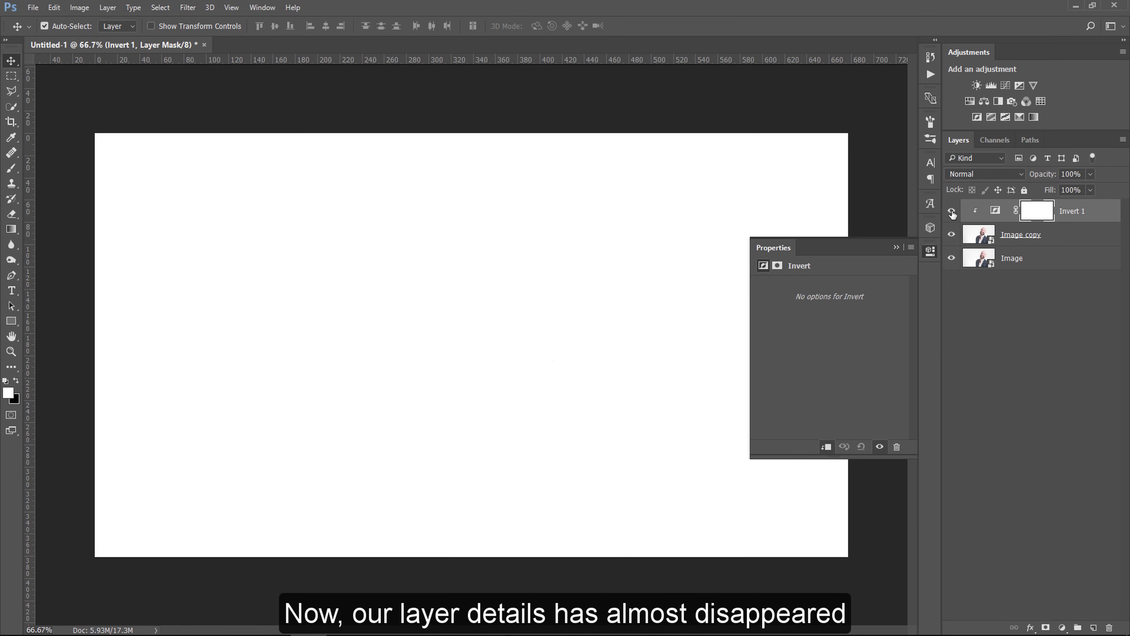
pyautogui.click(1081, 236)
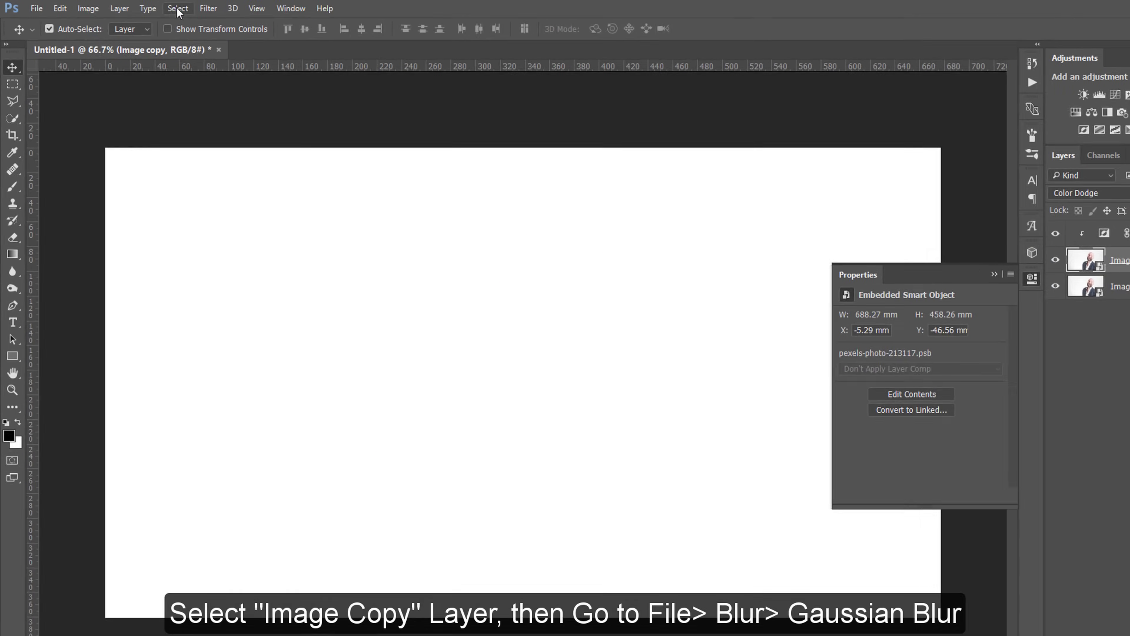
# Step: Apply a Gaussian Blur smart filter with an 8 px radius to Image copy
pyautogui.click(187, 8)
pyautogui.moveTo(441, 274)
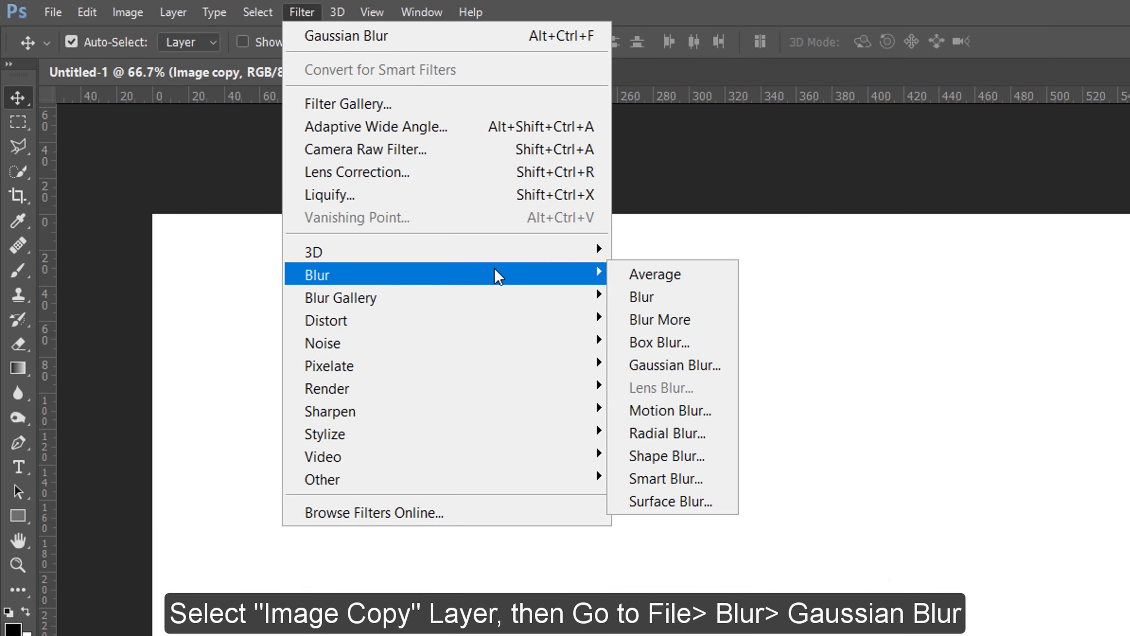
pyautogui.click(677, 365)
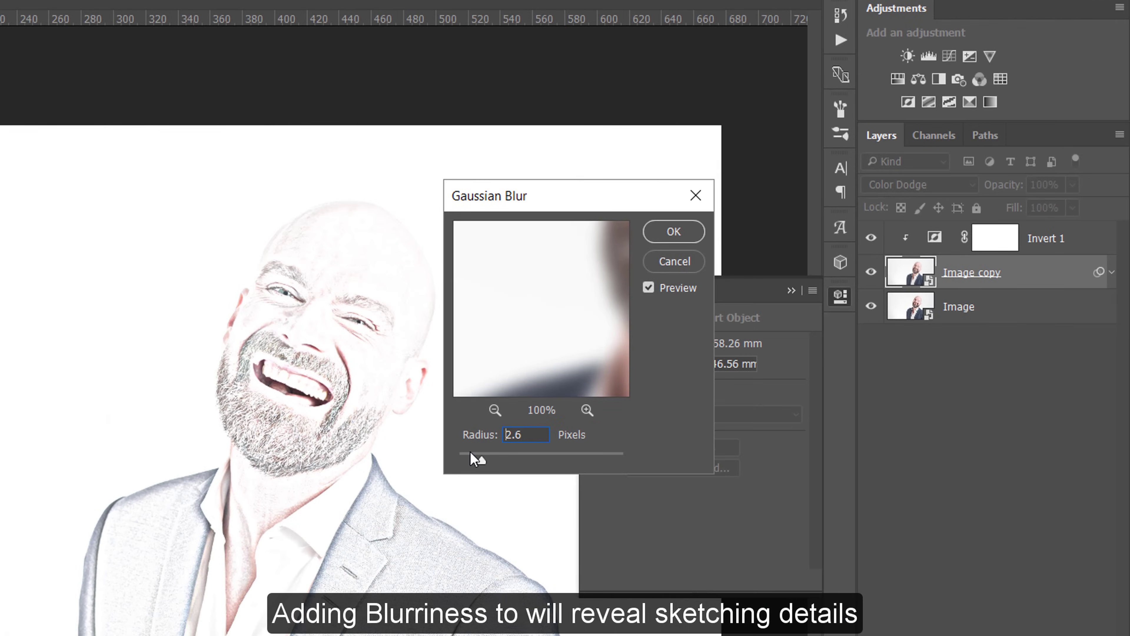
pyautogui.moveTo(476, 459)
pyautogui.mouseDown()
pyautogui.moveTo(464, 459)
pyautogui.moveTo(600, 461)
pyautogui.moveTo(509, 459)
pyautogui.mouseUp()
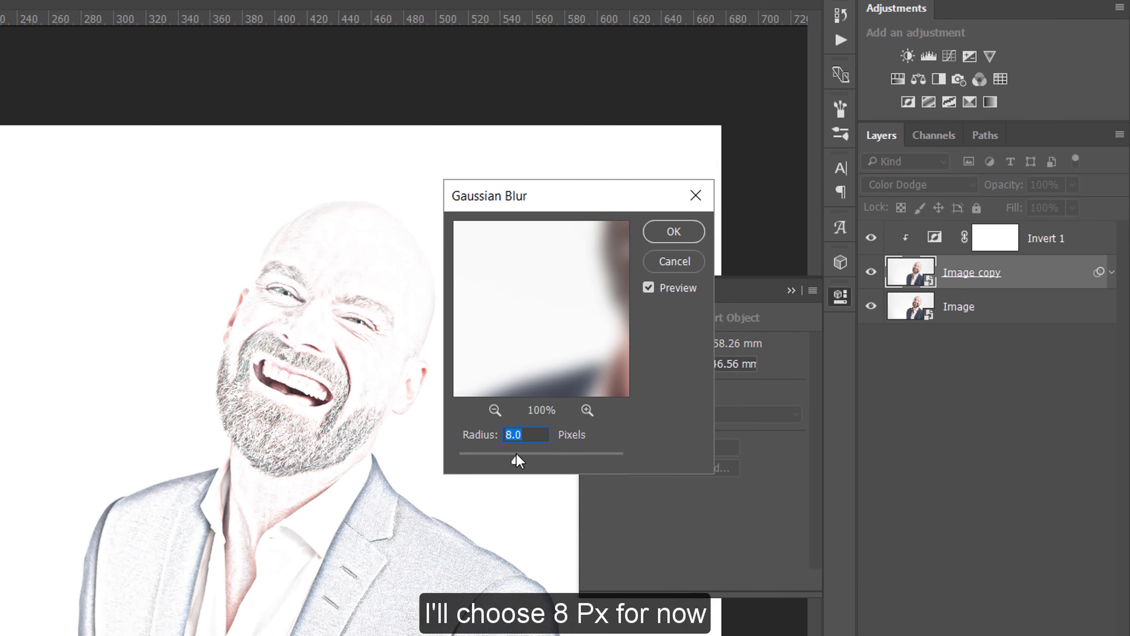
pyautogui.click(673, 231)
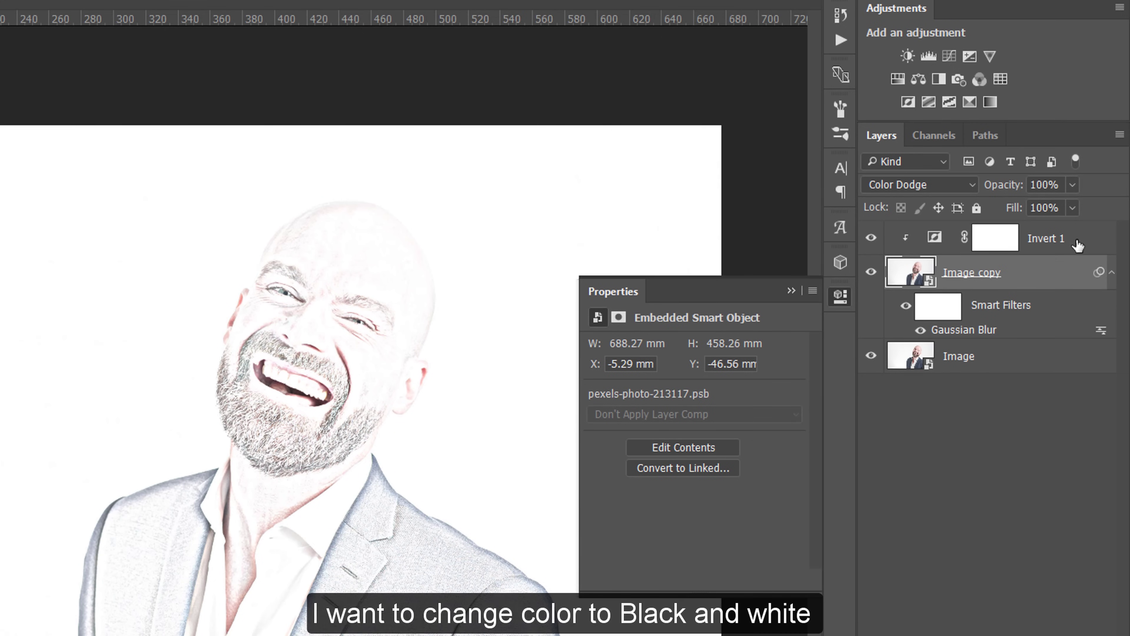
# Step: Add a Black & White adjustment above Invert 1 and collapse Image copy's smart filters
pyautogui.click(1078, 245)
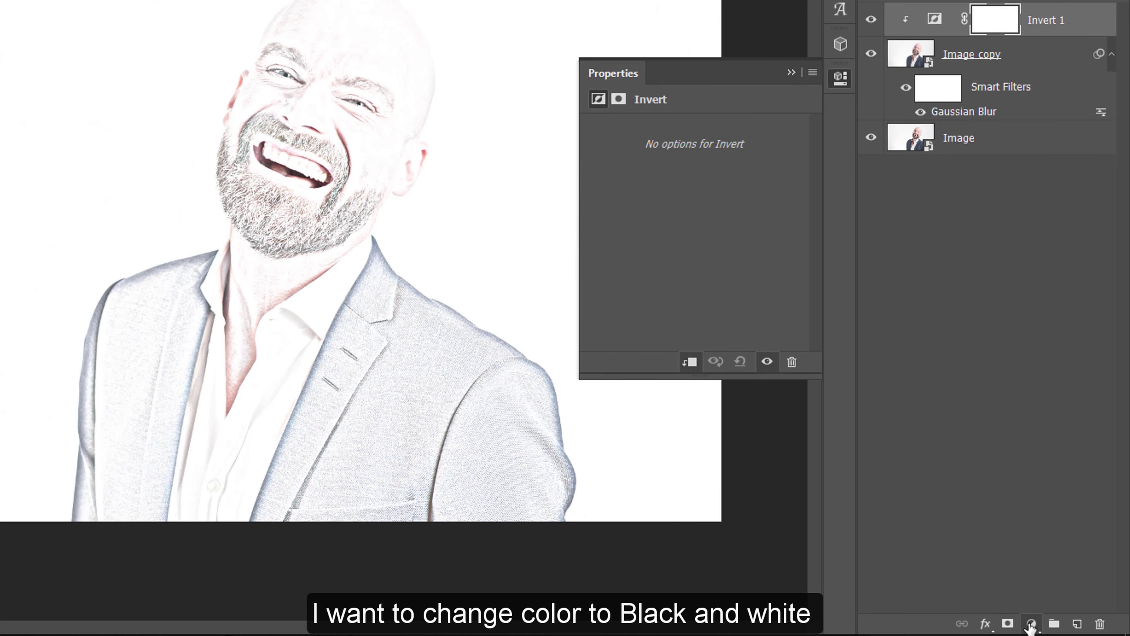
pyautogui.click(1030, 624)
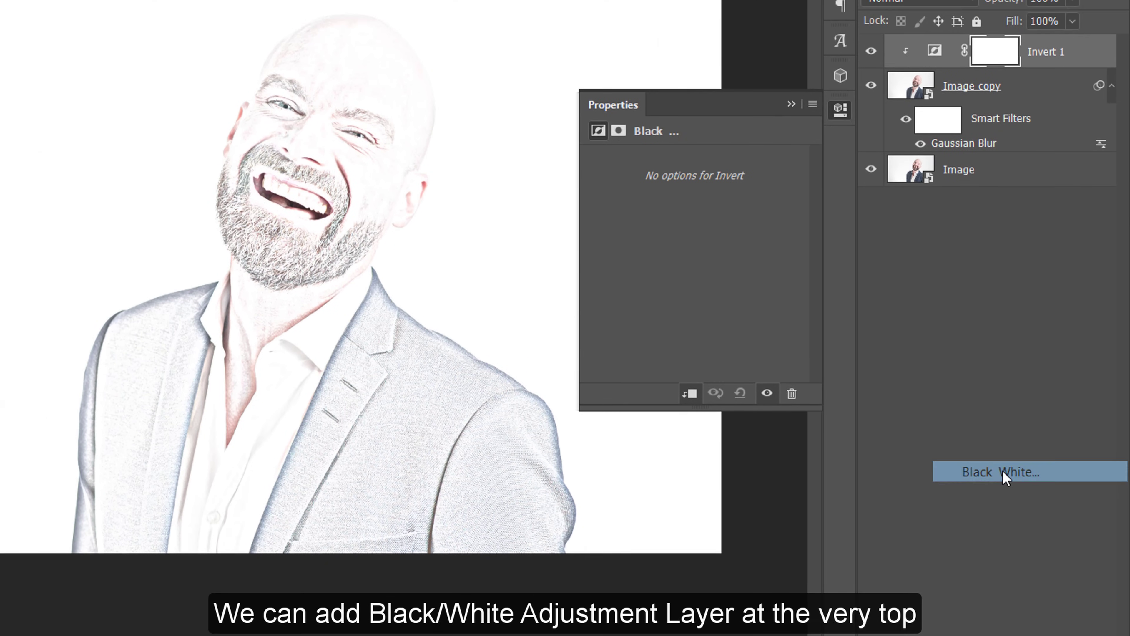
pyautogui.click(1004, 472)
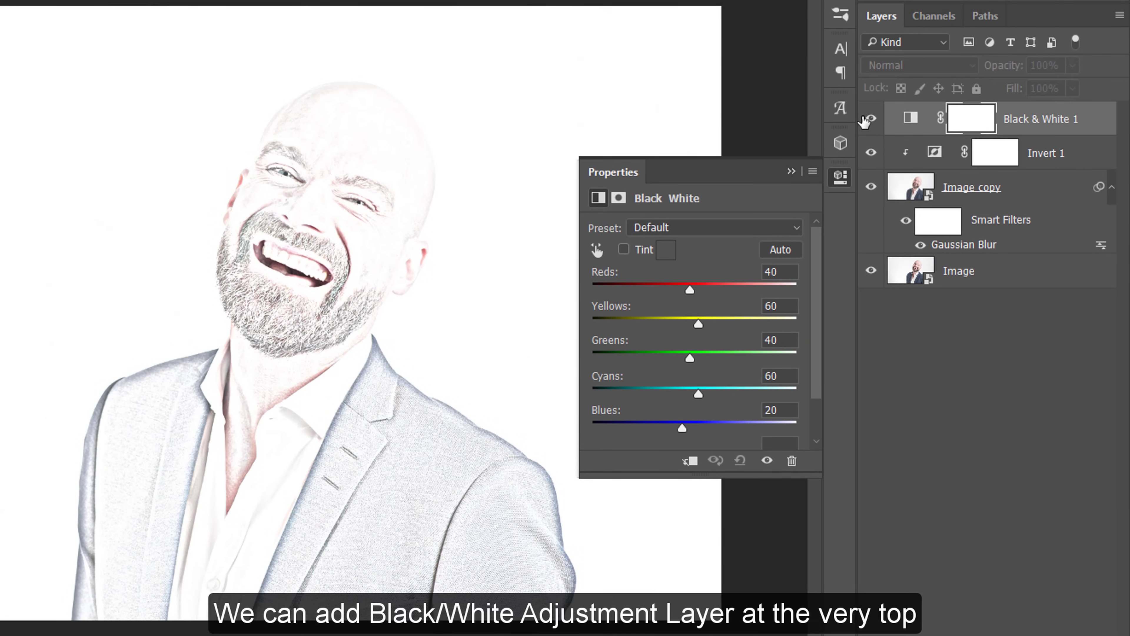
pyautogui.click(865, 119)
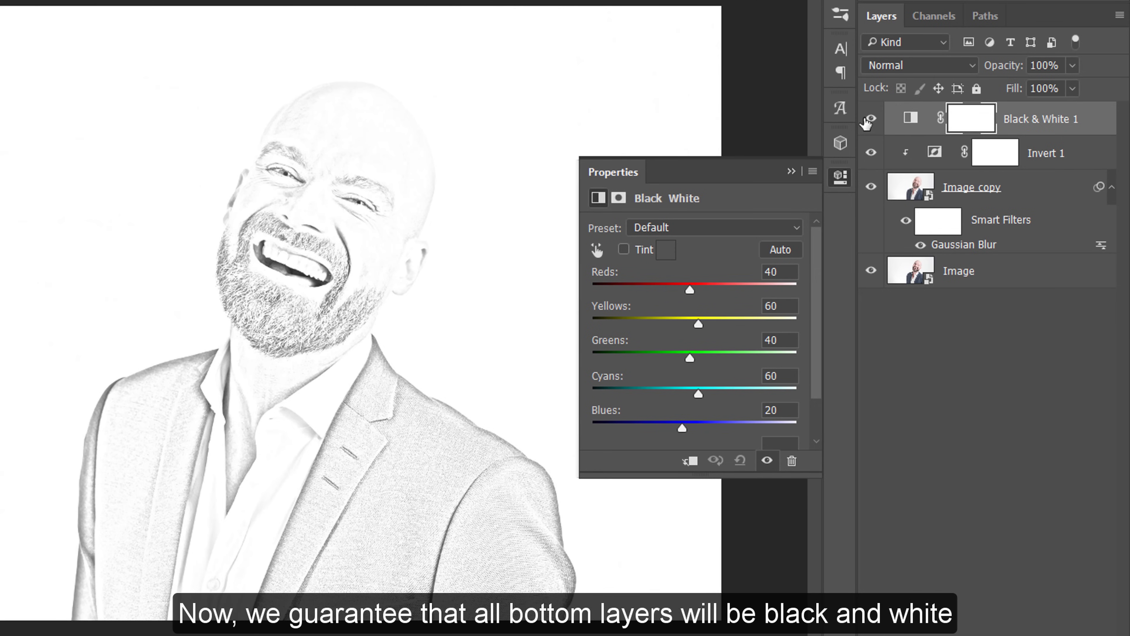
pyautogui.click(789, 170)
pyautogui.click(1112, 187)
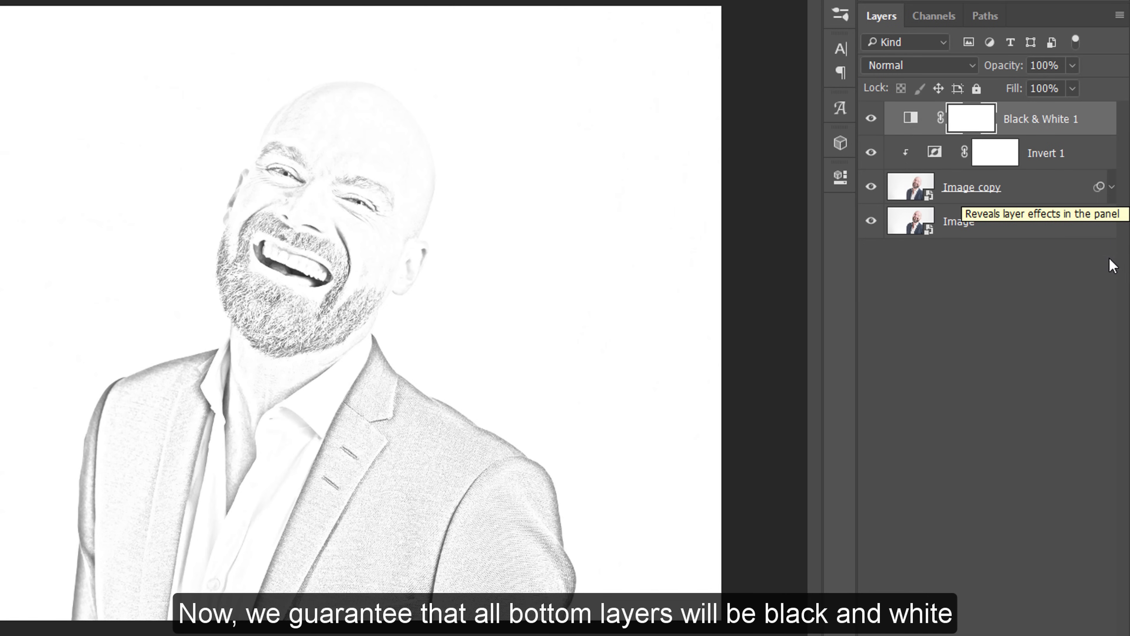
pyautogui.click(1106, 308)
# Step: Add a Levels adjustment clipped to Image copy and try input levels 56 and 167
pyautogui.click(1050, 195)
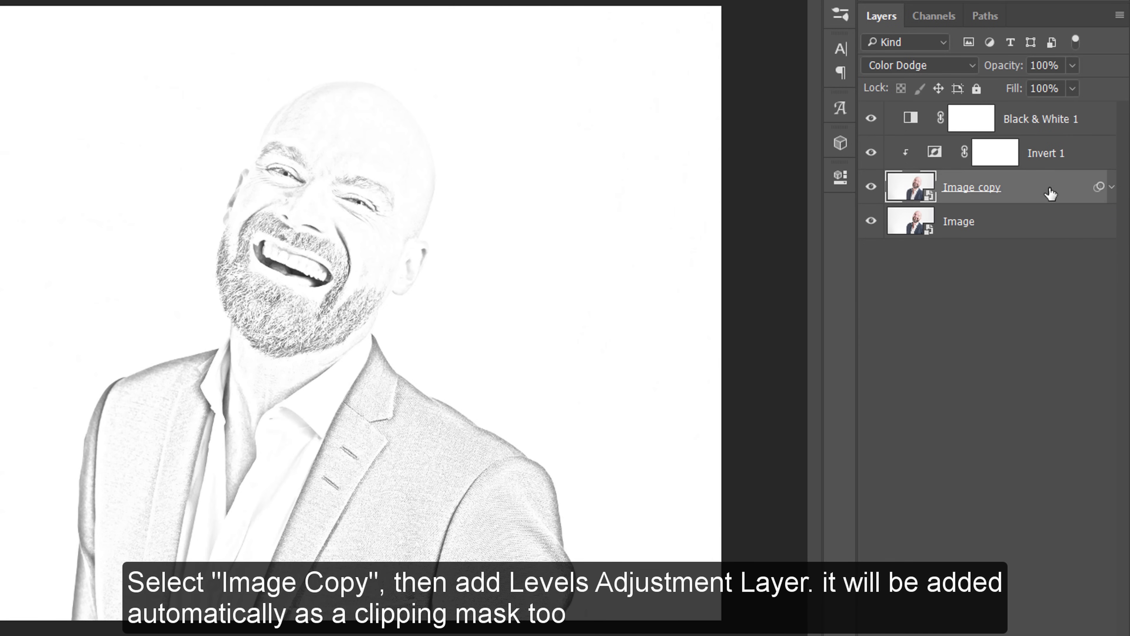
pyautogui.click(1031, 623)
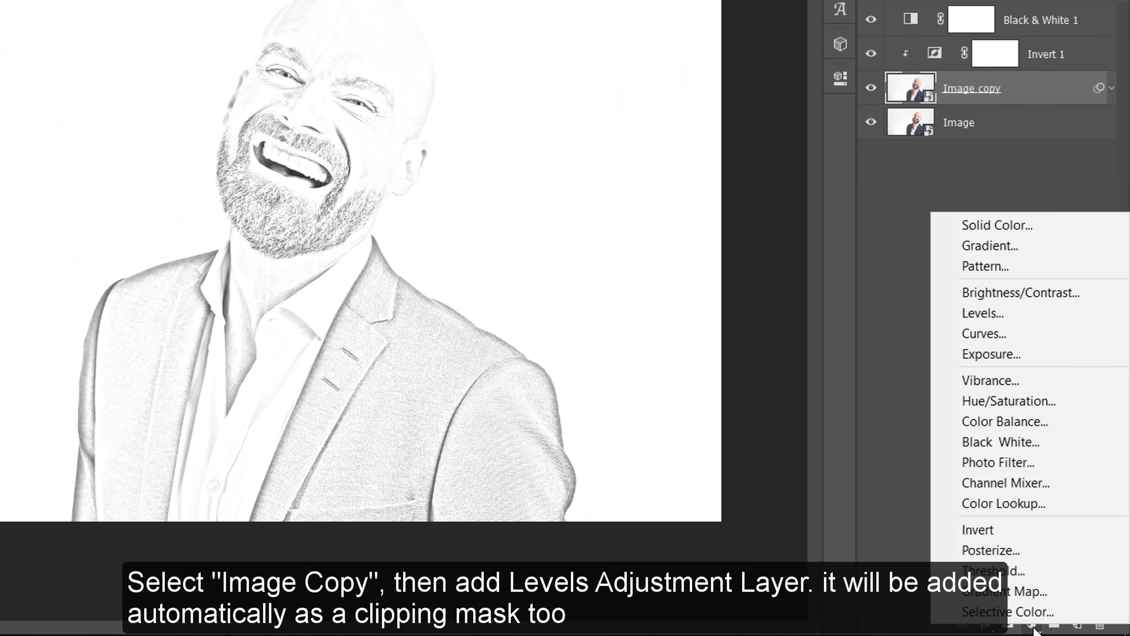
pyautogui.click(989, 313)
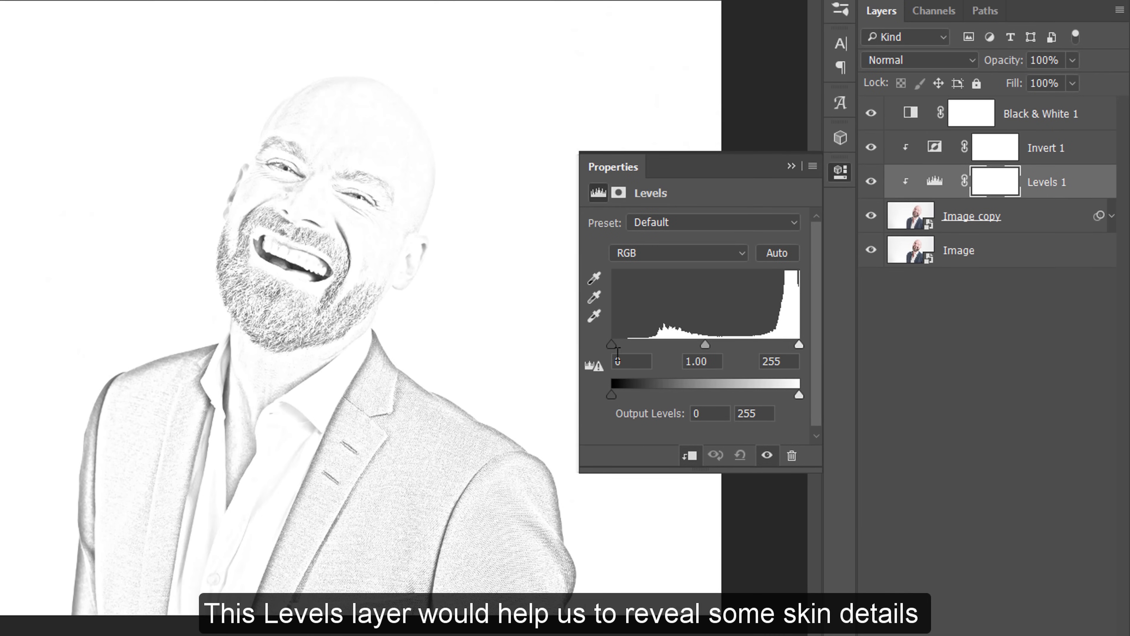
pyautogui.moveTo(610, 342); pyautogui.dragTo(653, 342)
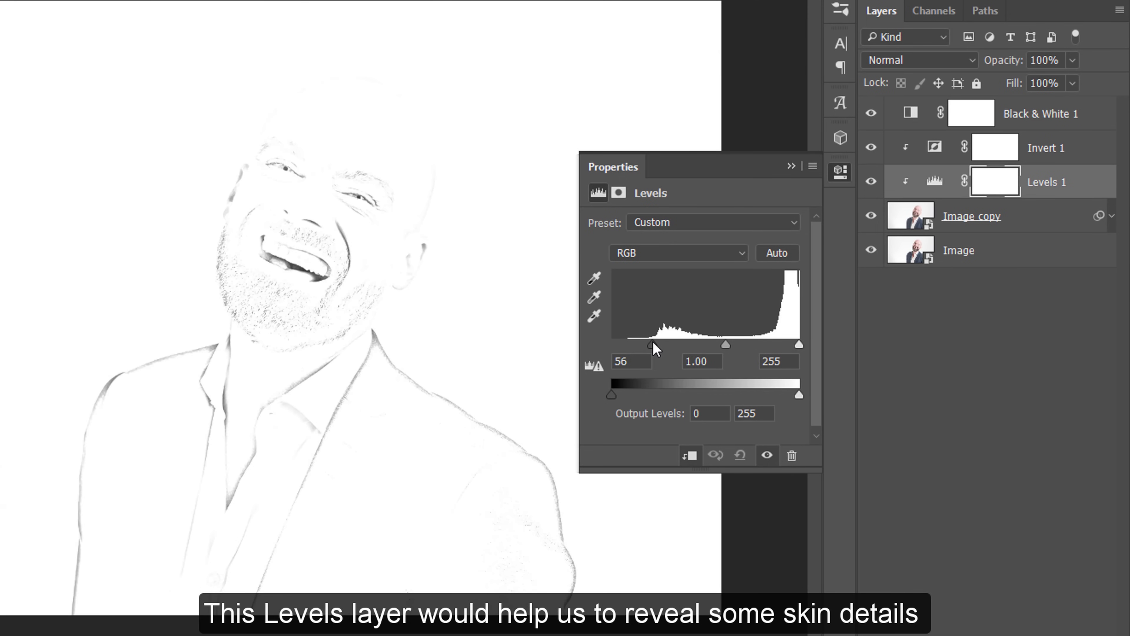
pyautogui.moveTo(797, 343)
pyautogui.mouseDown()
pyautogui.moveTo(734, 343)
pyautogui.moveTo(799, 344)
pyautogui.mouseUp()
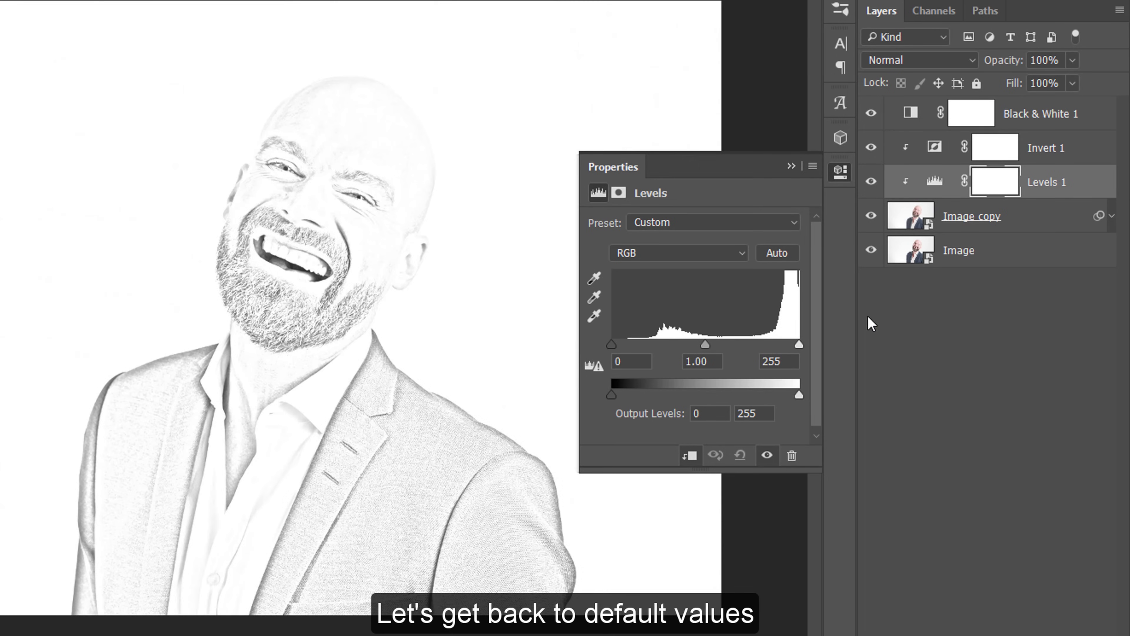
# Step: Rename the Levels layer 'Skin Details' and close its settings
pyautogui.doubleClick(1048, 192)
pyautogui.write('S')
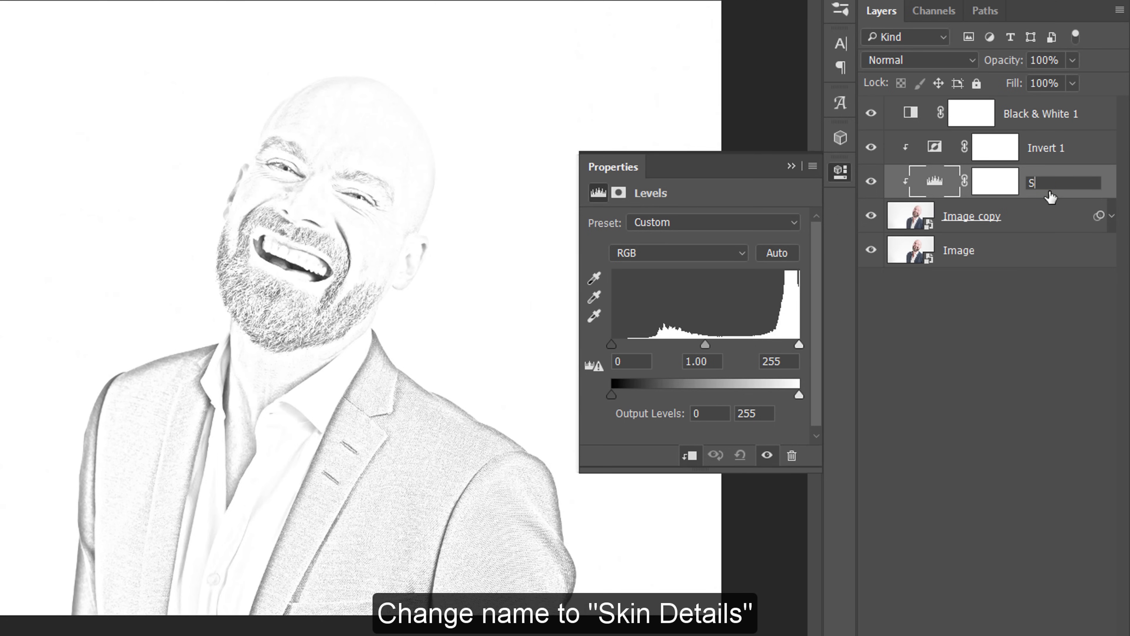
pyautogui.write('ls')
pyautogui.press('Return')
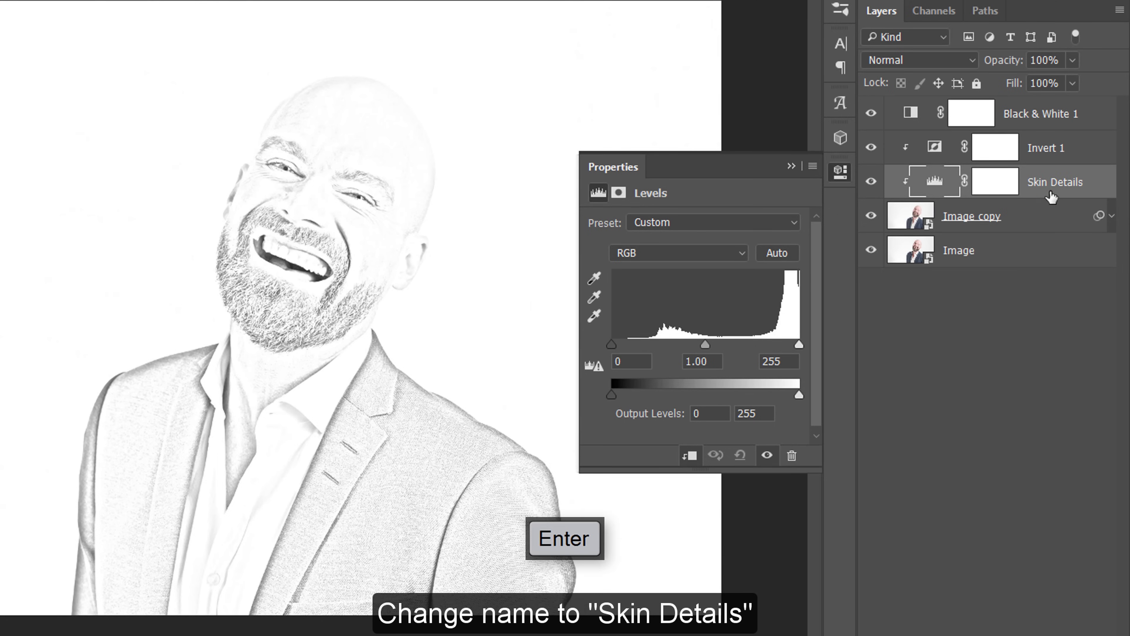
pyautogui.click(791, 166)
pyautogui.click(970, 321)
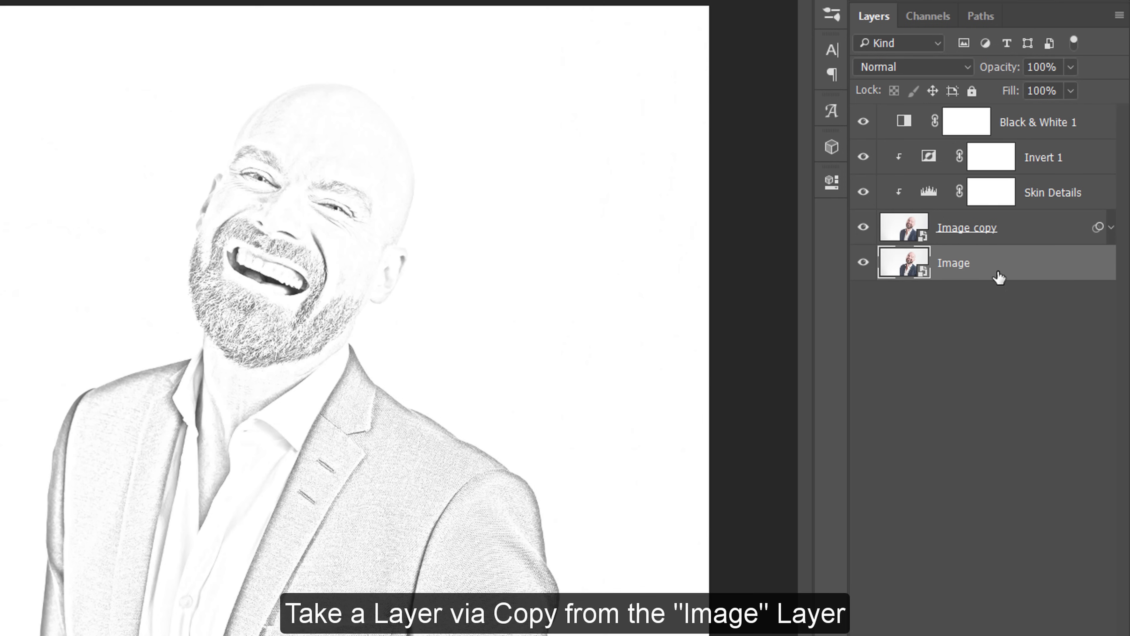
# Step: Make Image copy 2–5 at the top of the stack, hiding copies 2–4
pyautogui.hotkey('ctrl', 'j')
pyautogui.moveTo(1006, 271); pyautogui.dragTo(987, 130)
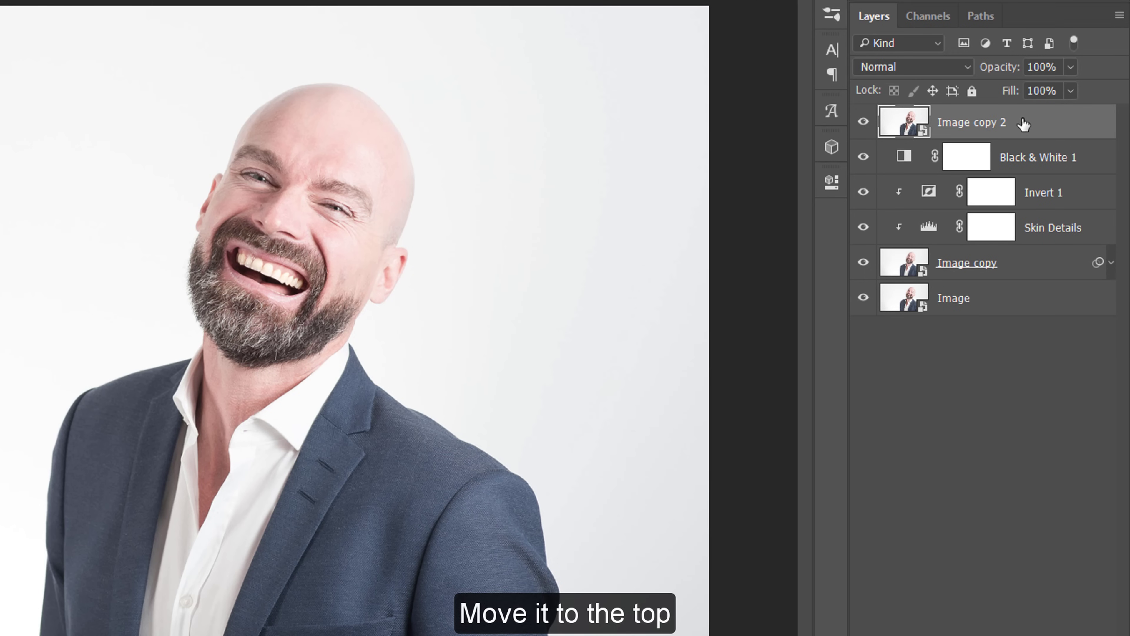
pyautogui.hotkey('ctrl', 'j')
pyautogui.hotkey('ctrl', 'j')
pyautogui.hotkey('ctrl', 'j')
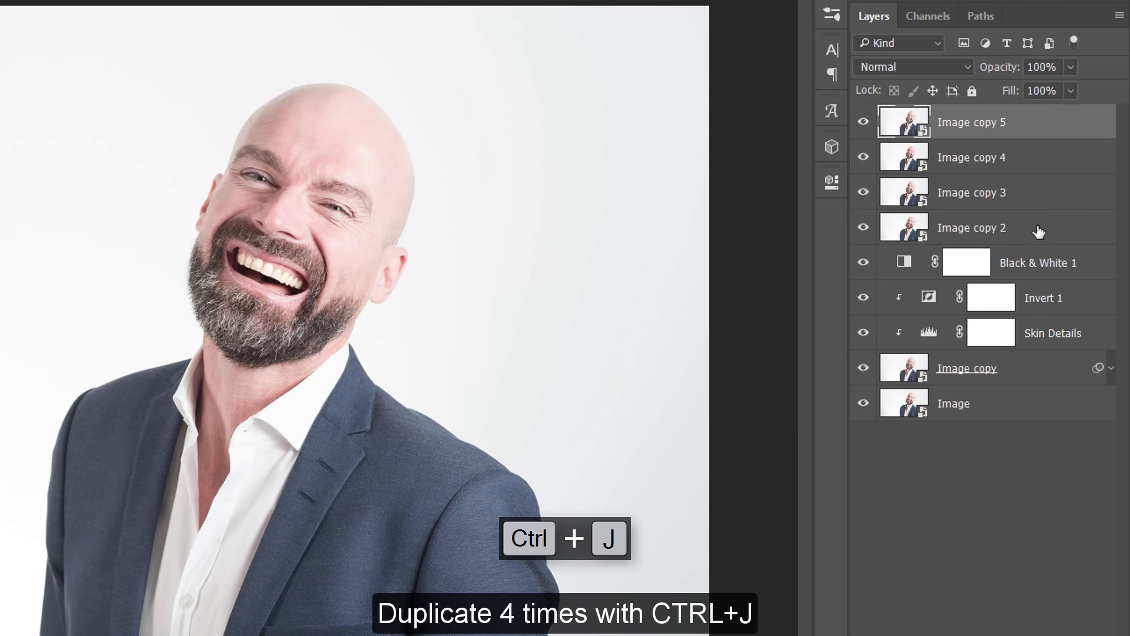
pyautogui.moveTo(863, 229); pyautogui.dragTo(863, 157)
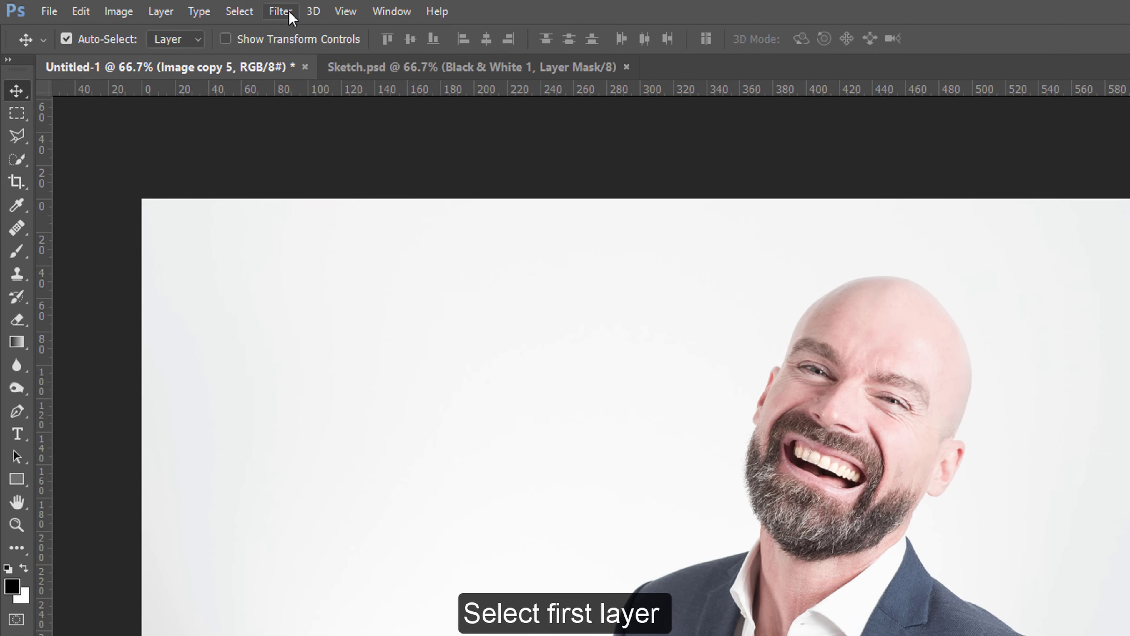
pyautogui.click(280, 11)
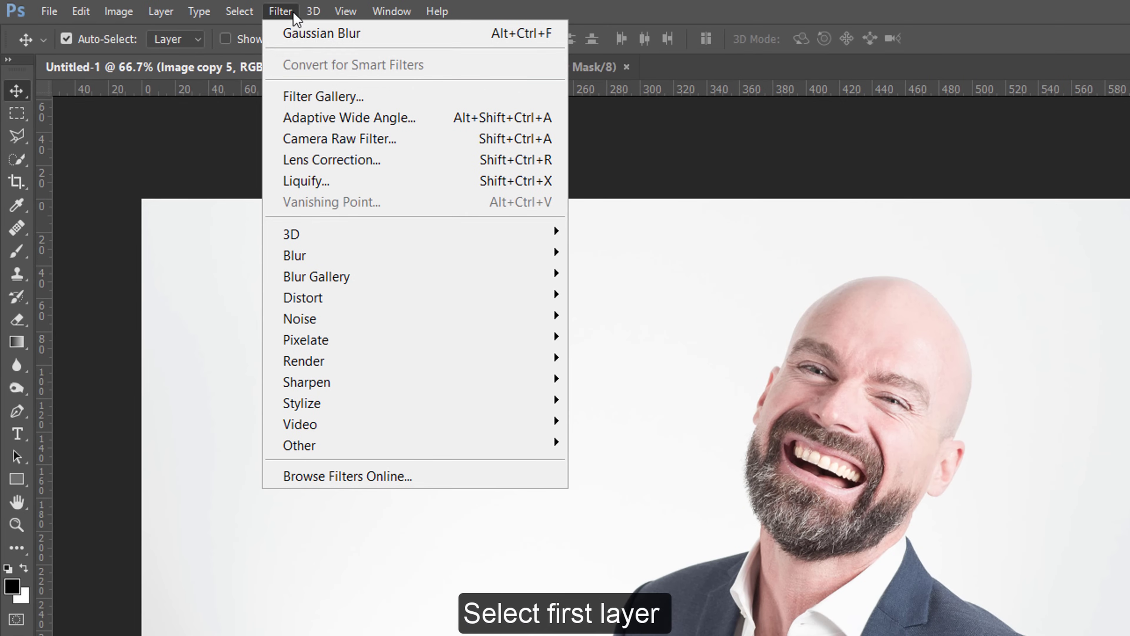
# Step: Set up Graphic Pen in the Filter Gallery: Stroke Length 15, Balance 50, Right Diagonal
pyautogui.click(341, 101)
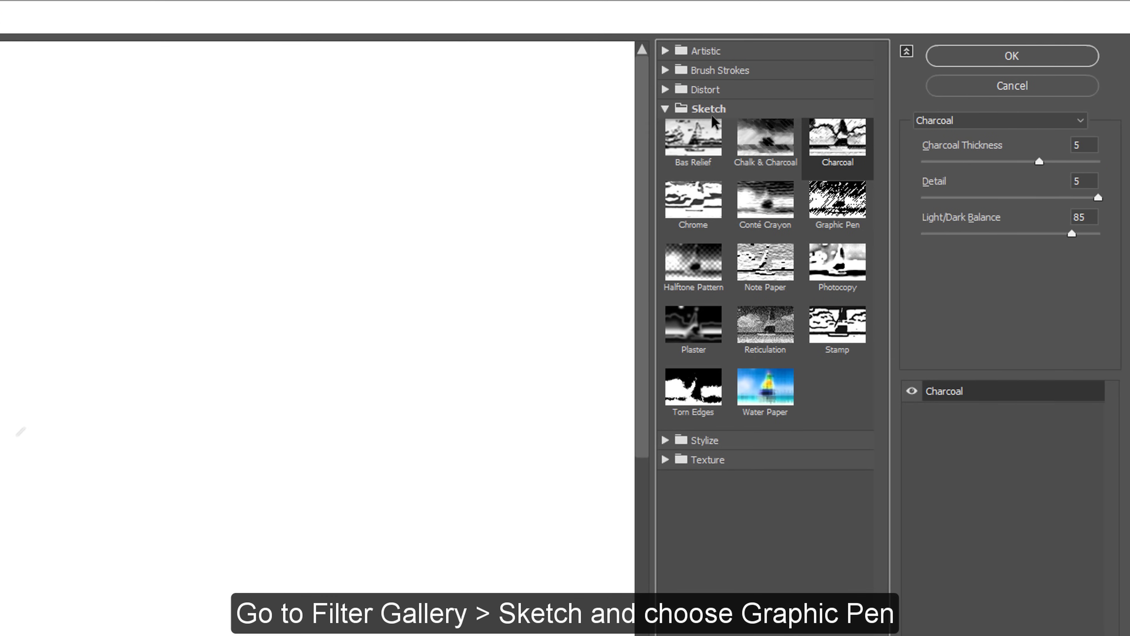
pyautogui.click(842, 203)
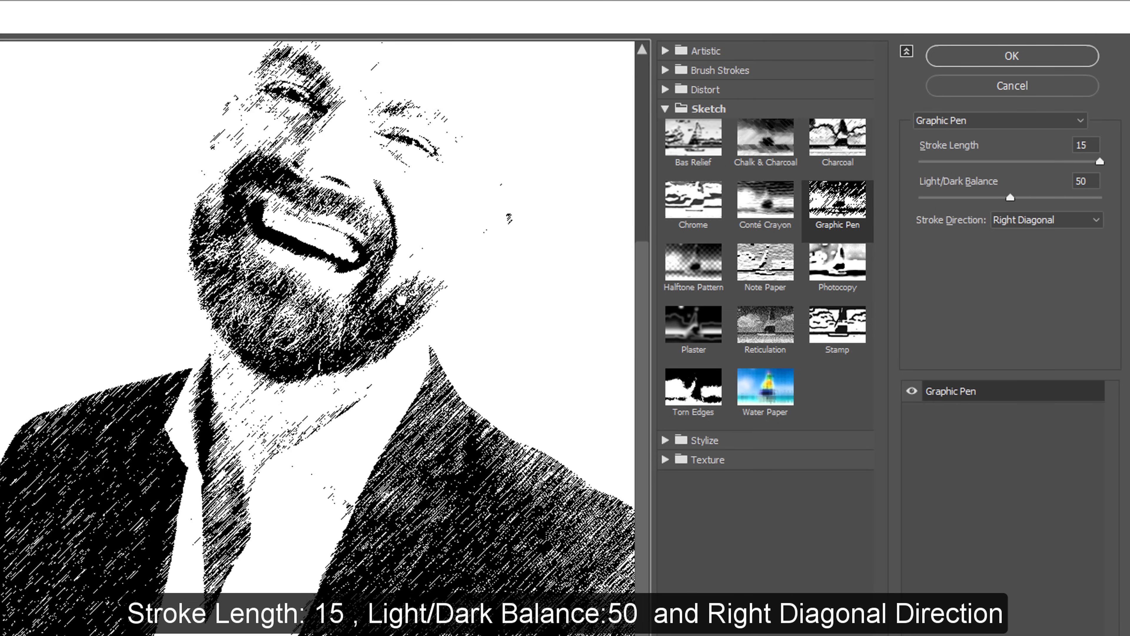
pyautogui.moveTo(400, 298); pyautogui.dragTo(289, 436)
pyautogui.click(1095, 145)
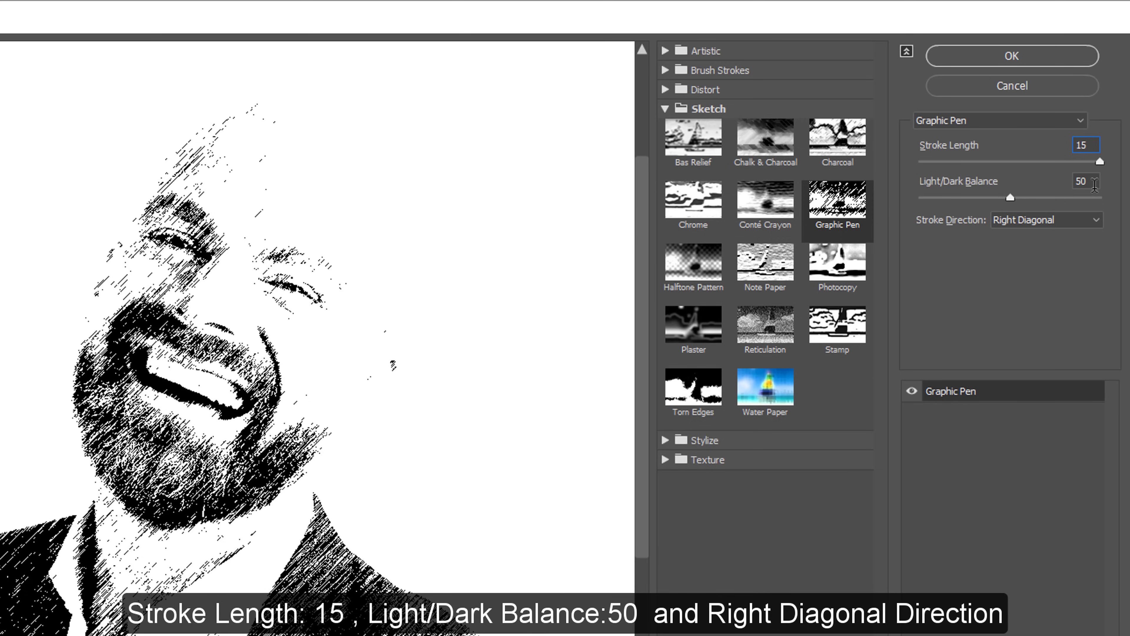
pyautogui.click(1082, 220)
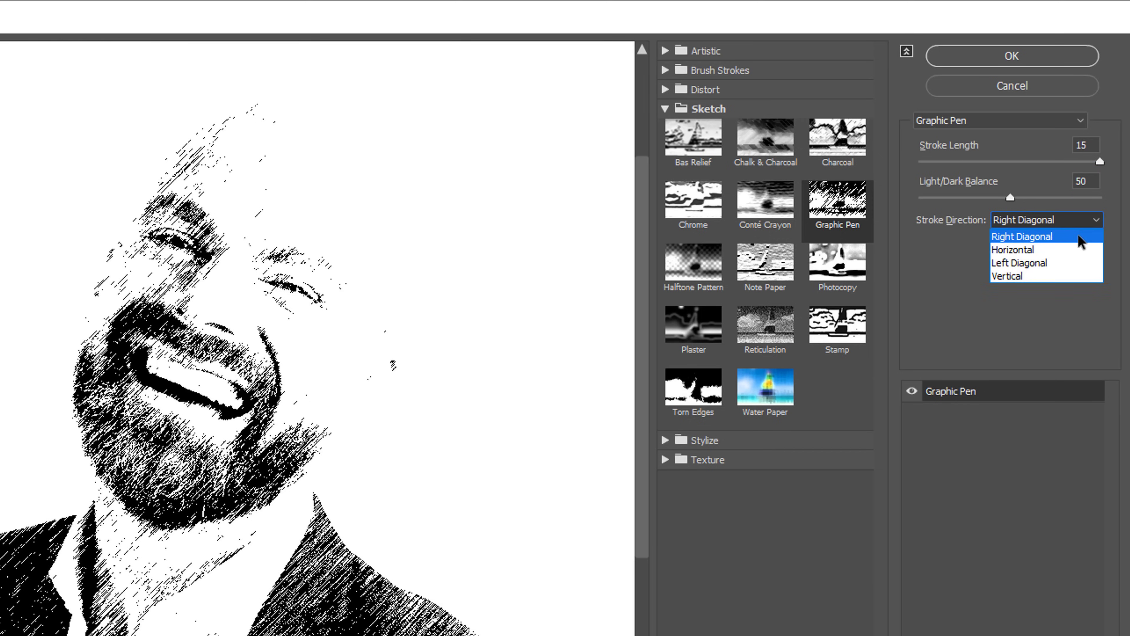
pyautogui.click(1078, 234)
# Step: Apply the Graphic Pen filter and blend Image copy 5 as Multiply at 10% opacity
pyautogui.click(1070, 62)
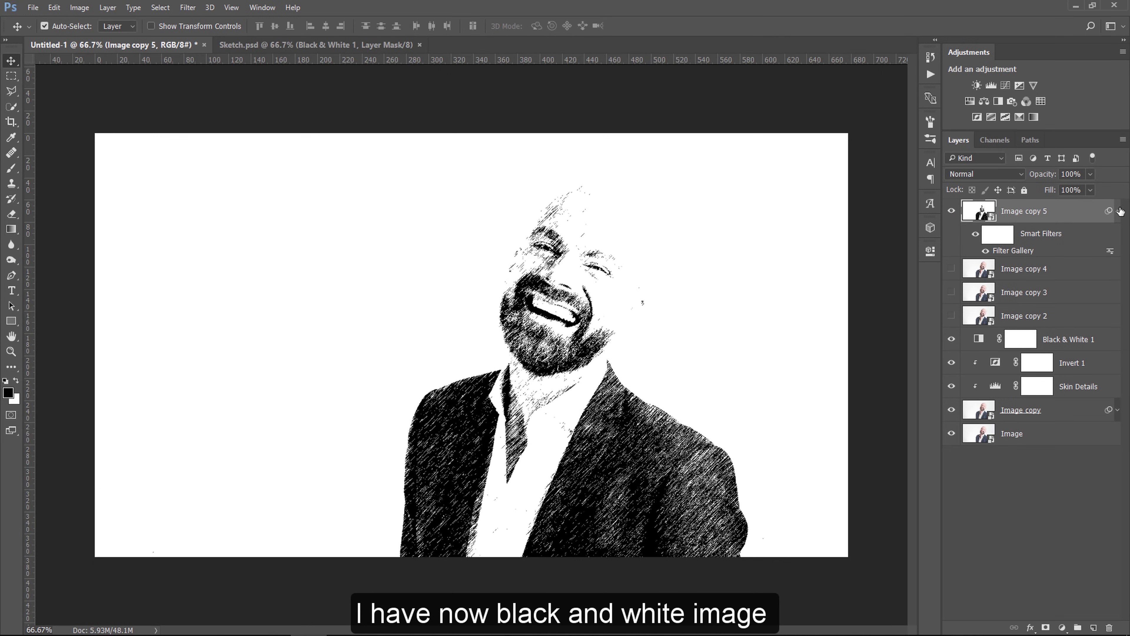
pyautogui.click(1119, 211)
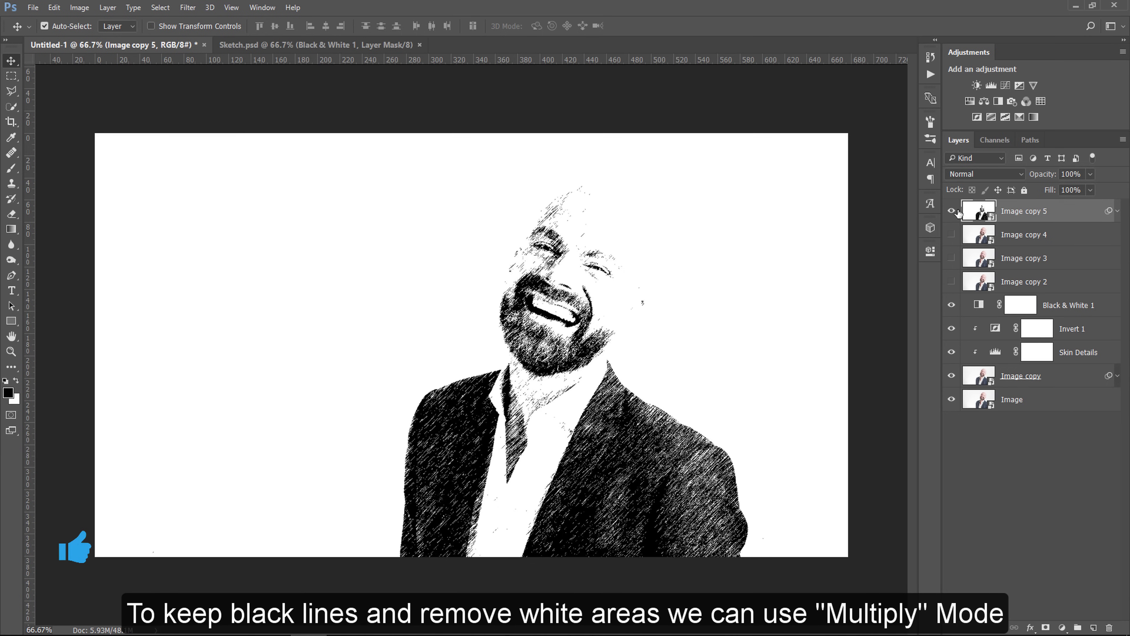
pyautogui.click(984, 174)
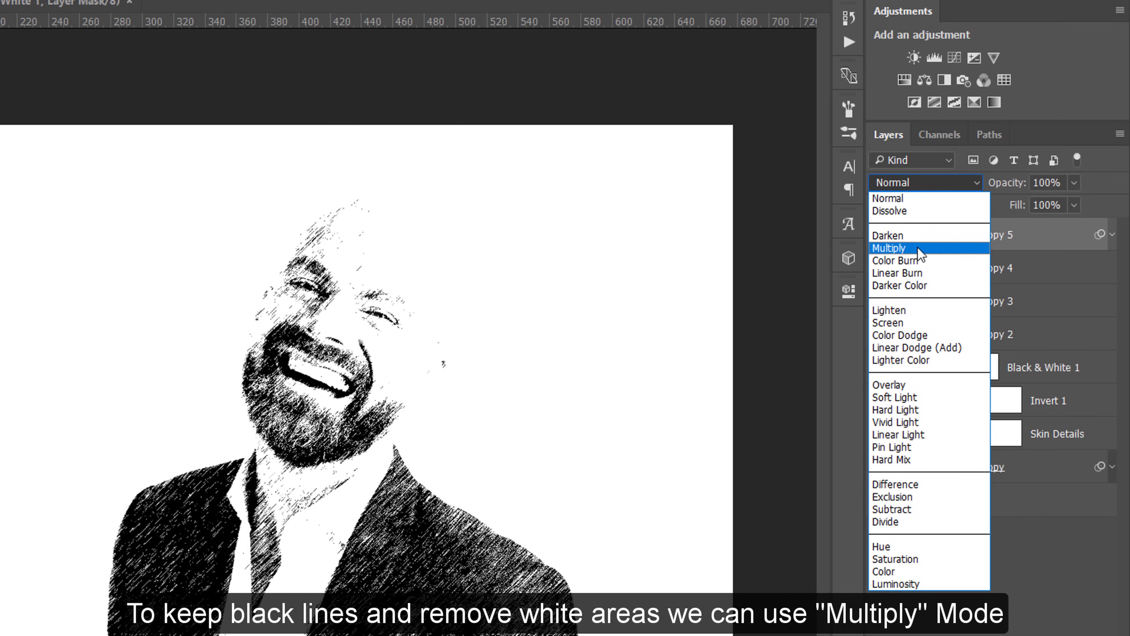
pyautogui.click(919, 249)
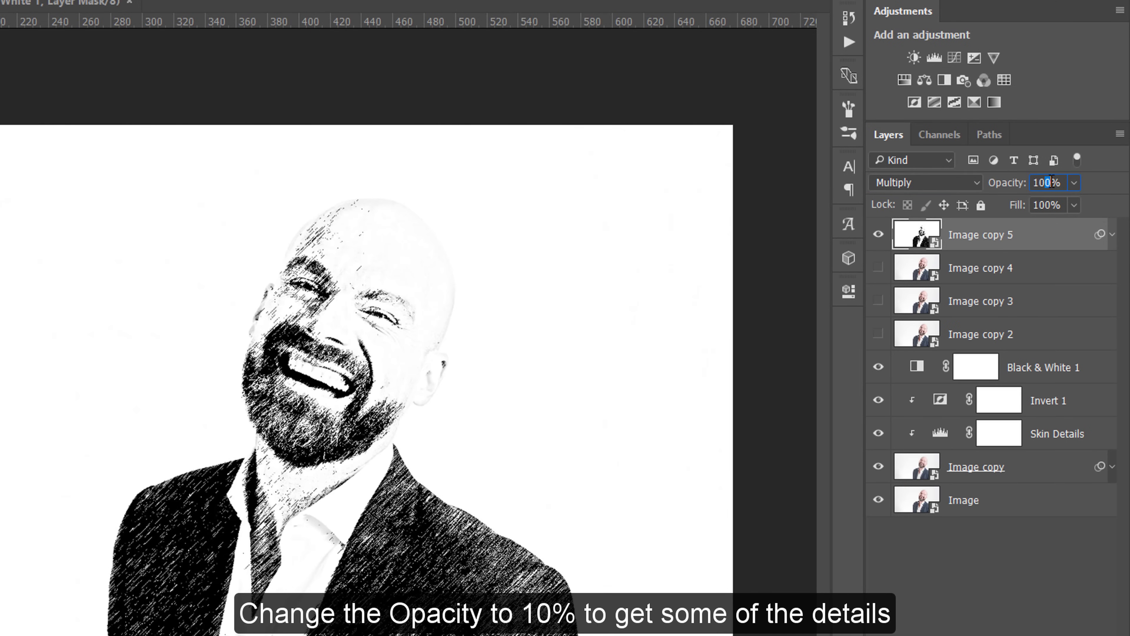
pyautogui.press('BackSpace')
pyautogui.press('Tab')
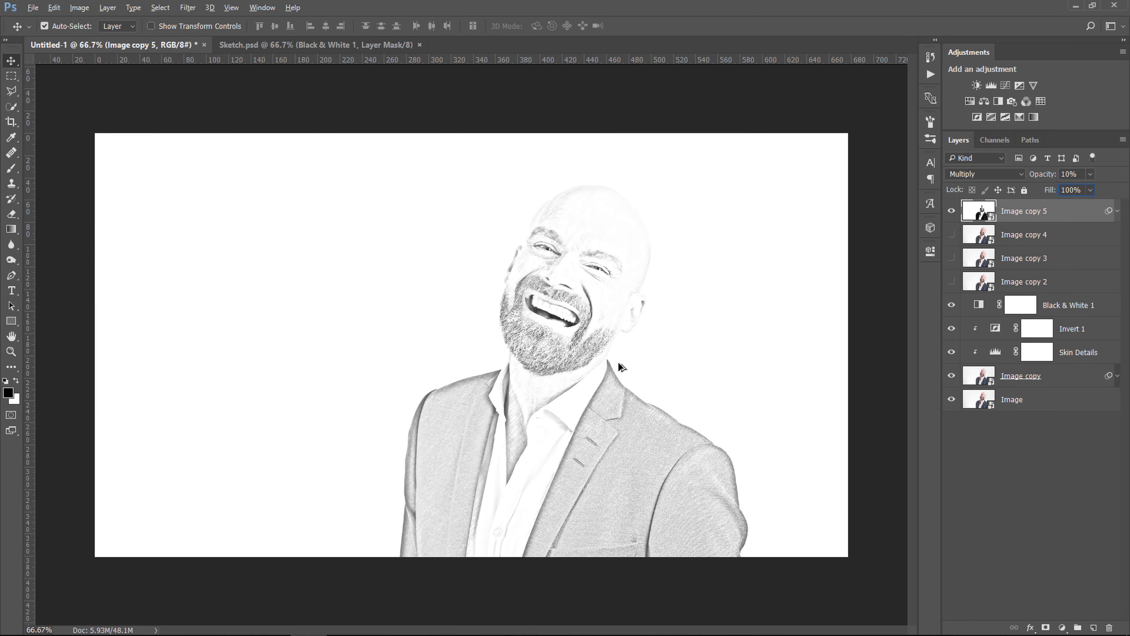
# Step: Compare the sketch with and without Image copy 5, then select and show Image copy 4
pyautogui.hotkey('ctrl', '=')
pyautogui.hotkey('ctrl', '=')
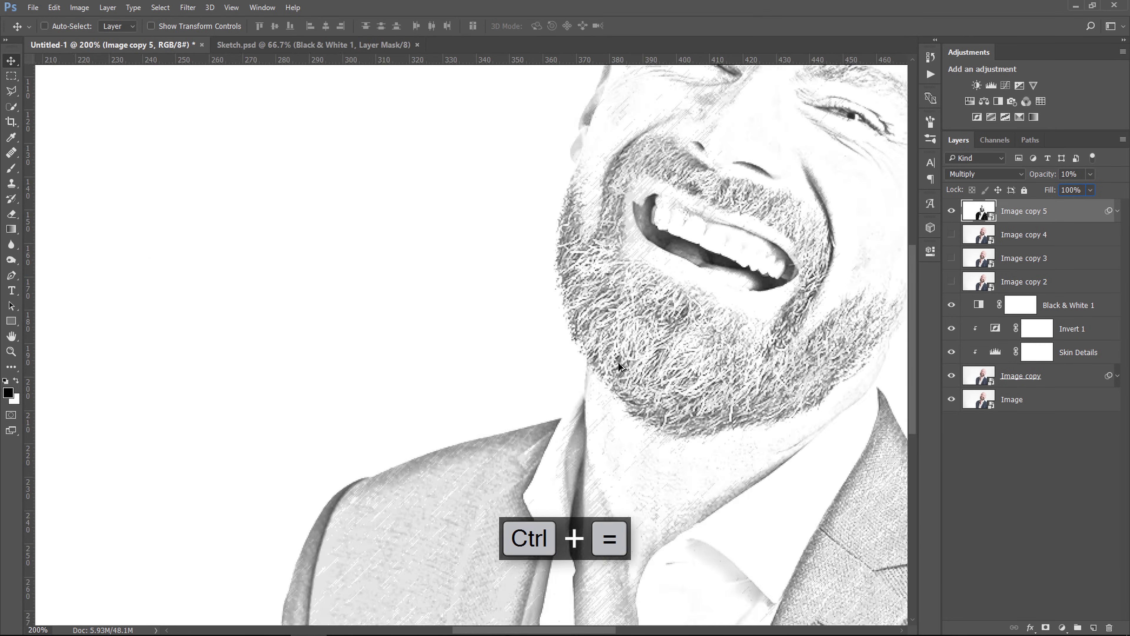
pyautogui.hotkey('ctrl', '-')
pyautogui.press('ctrl')
pyautogui.click(952, 210)
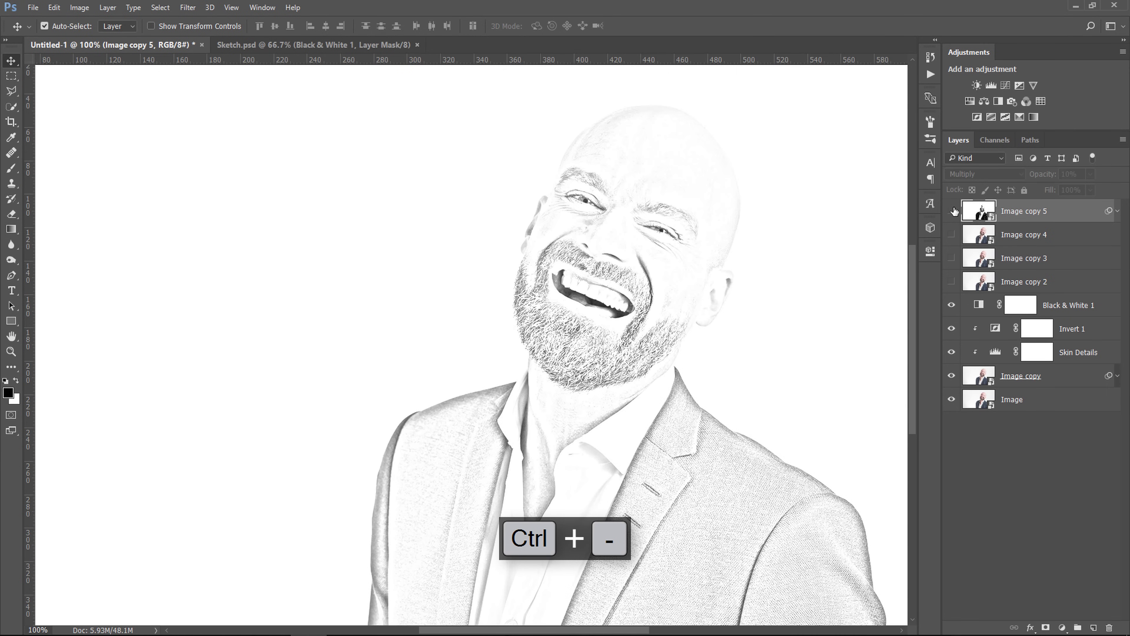
pyautogui.click(952, 211)
pyautogui.click(952, 210)
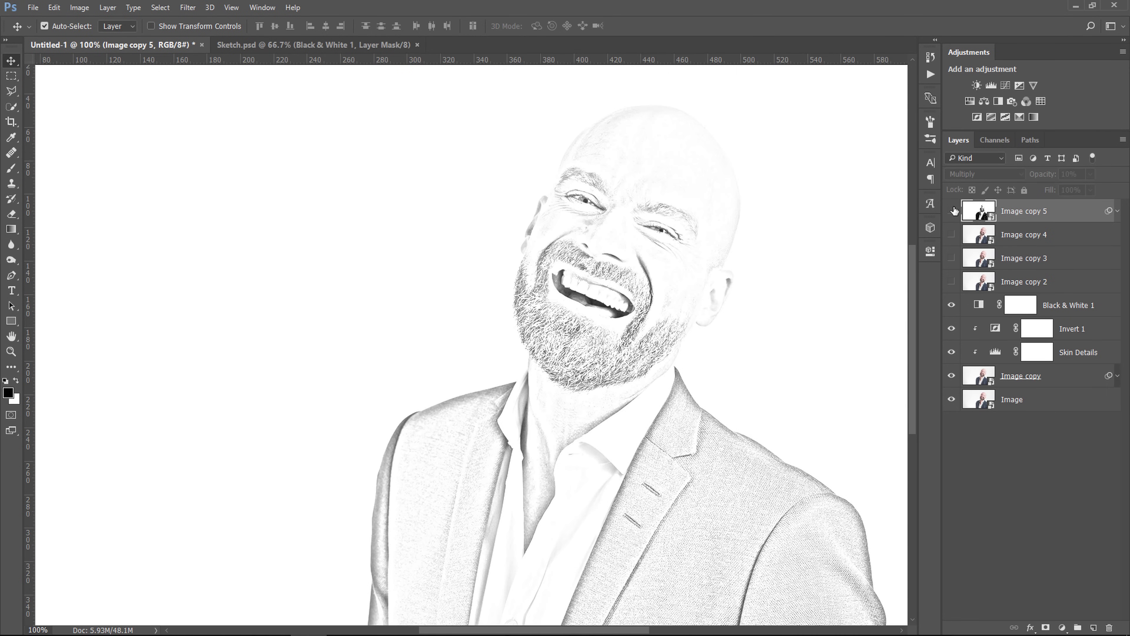
pyautogui.click(951, 210)
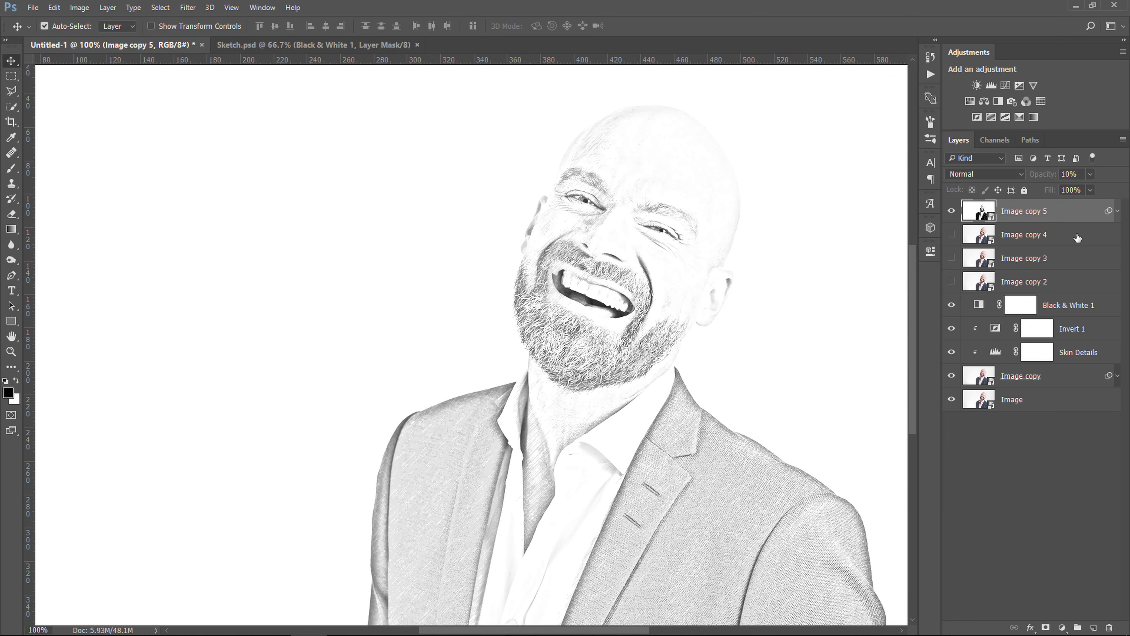
pyautogui.click(963, 235)
pyautogui.click(952, 235)
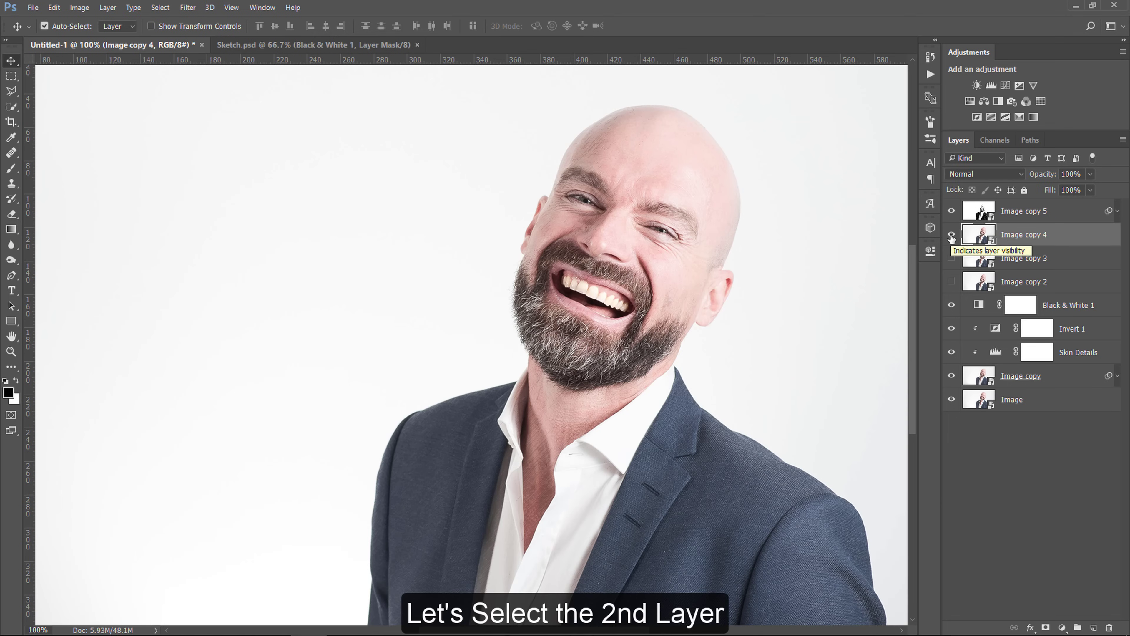
# Step: Apply a Charcoal filter (5, 5, 85) from the Filter Gallery to Image copy 4
pyautogui.click(189, 9)
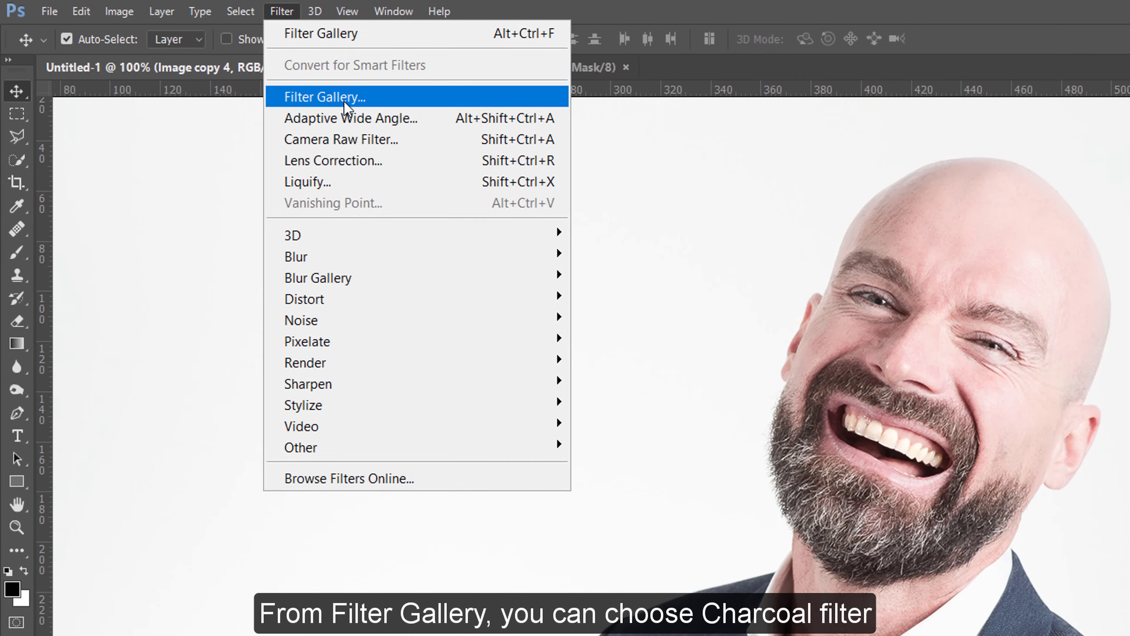
pyautogui.click(344, 101)
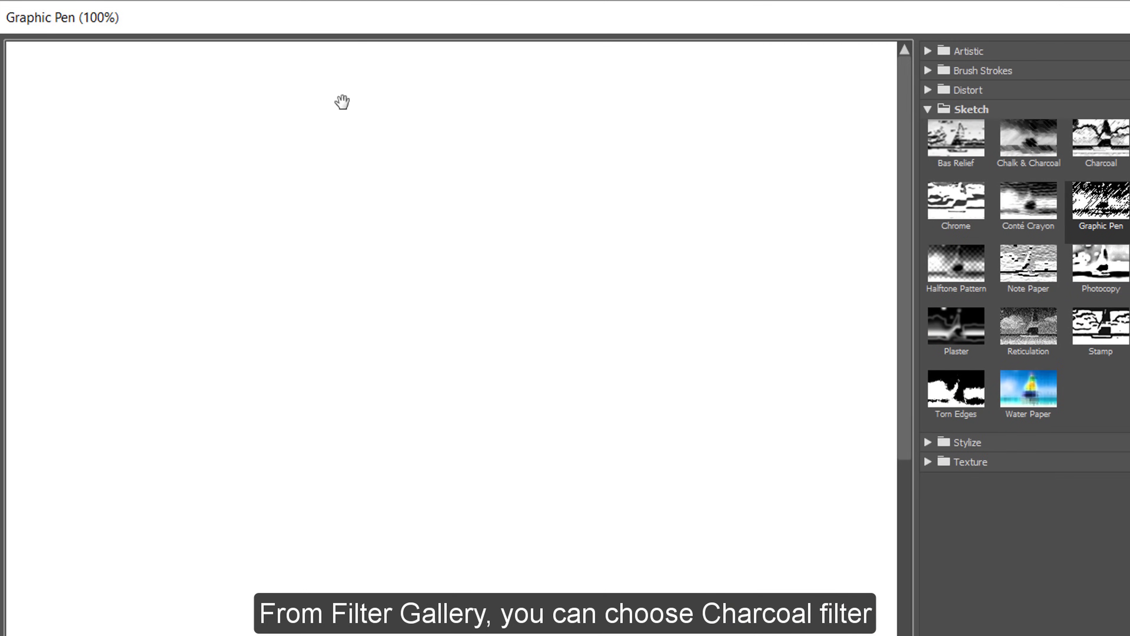
pyautogui.click(859, 150)
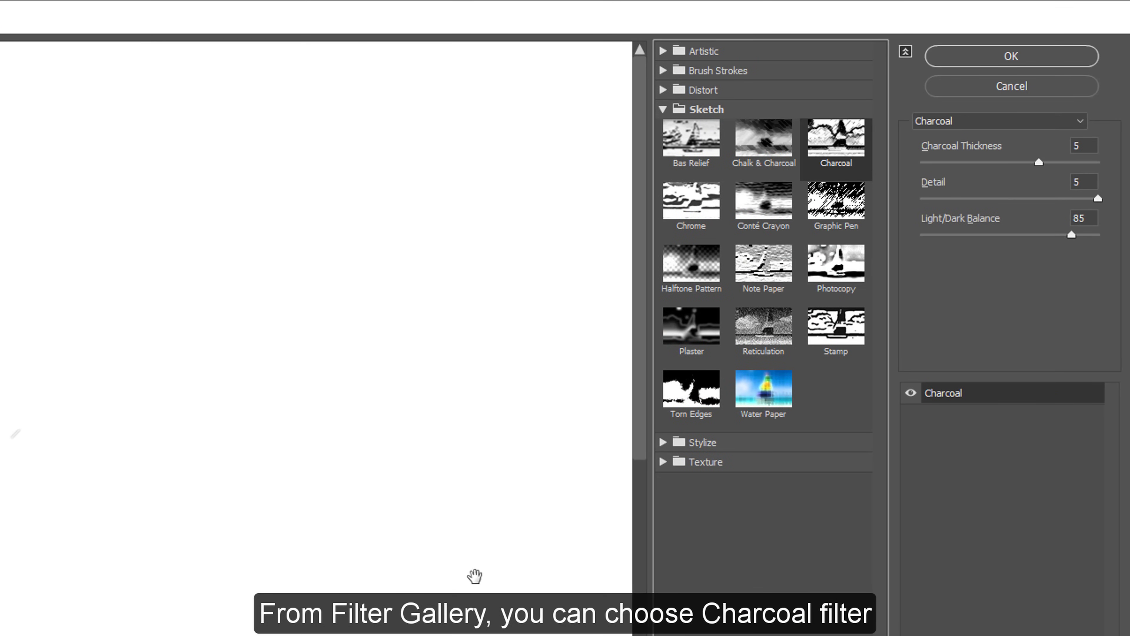
pyautogui.moveTo(300, 366); pyautogui.dragTo(336, 411)
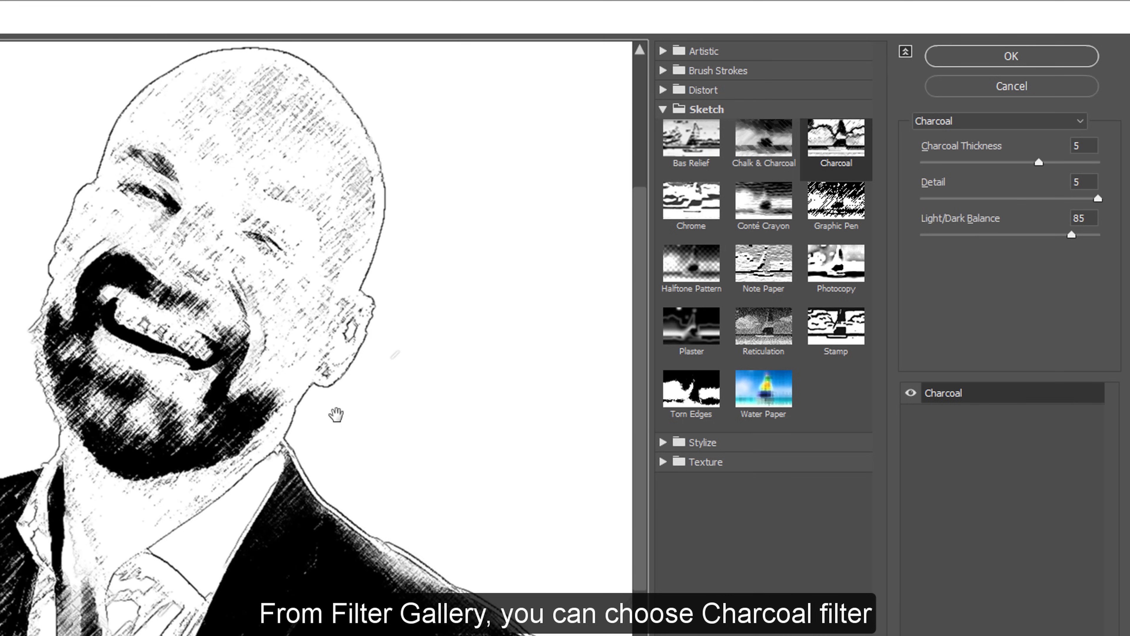
pyautogui.click(1084, 146)
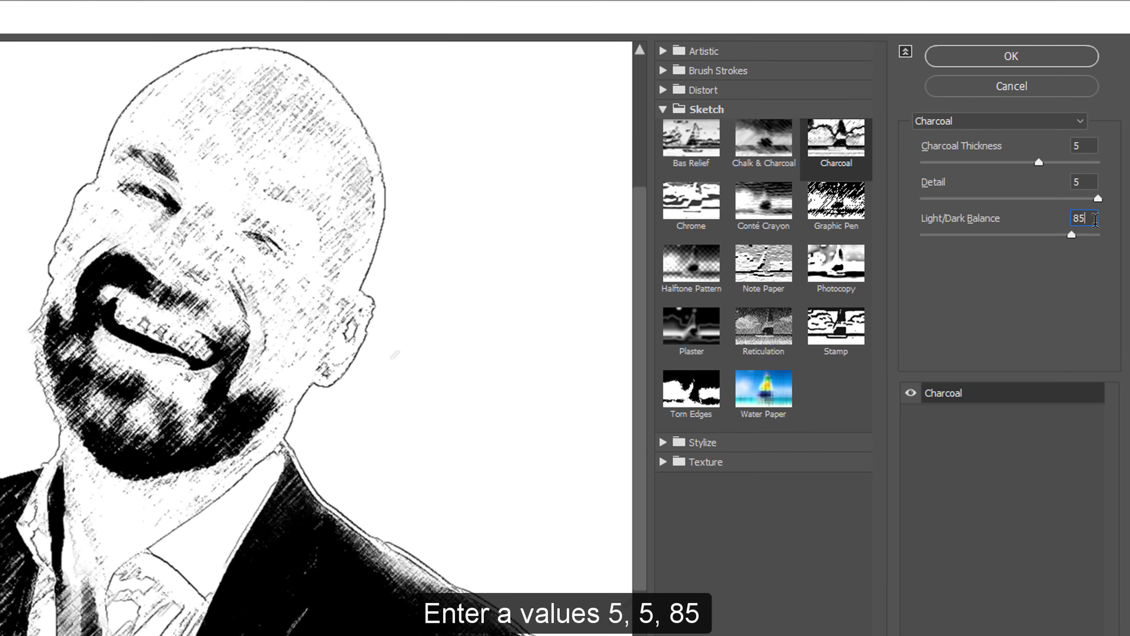
pyautogui.click(1044, 60)
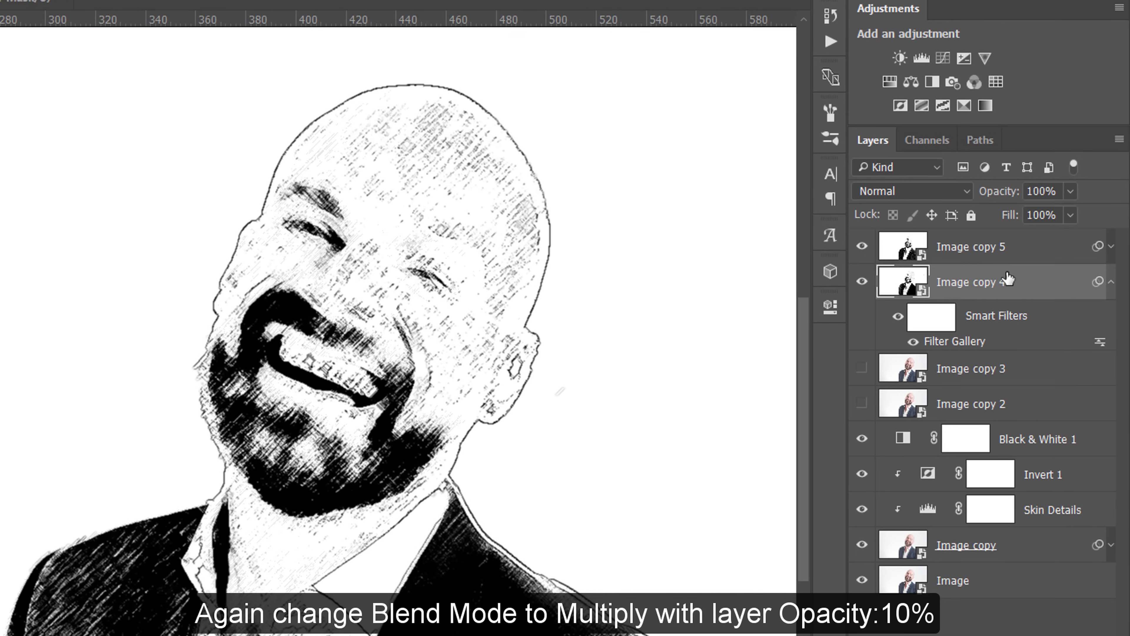
# Step: Blend Image copy 4 as Multiply at 10% opacity, then show and select Image copy 3
pyautogui.click(950, 201)
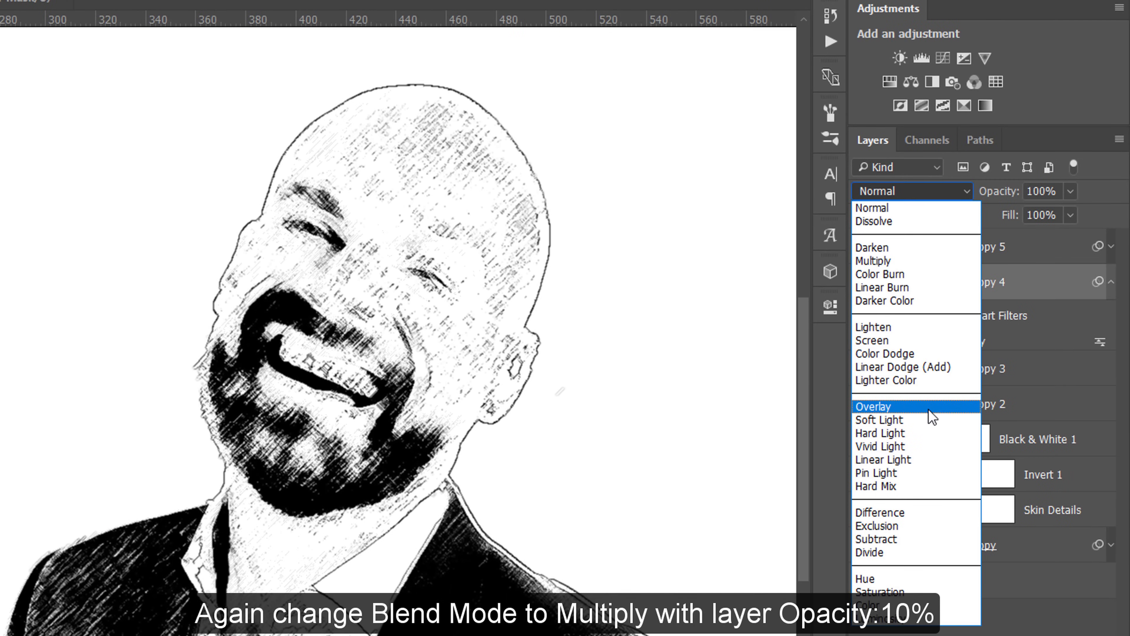
pyautogui.click(931, 261)
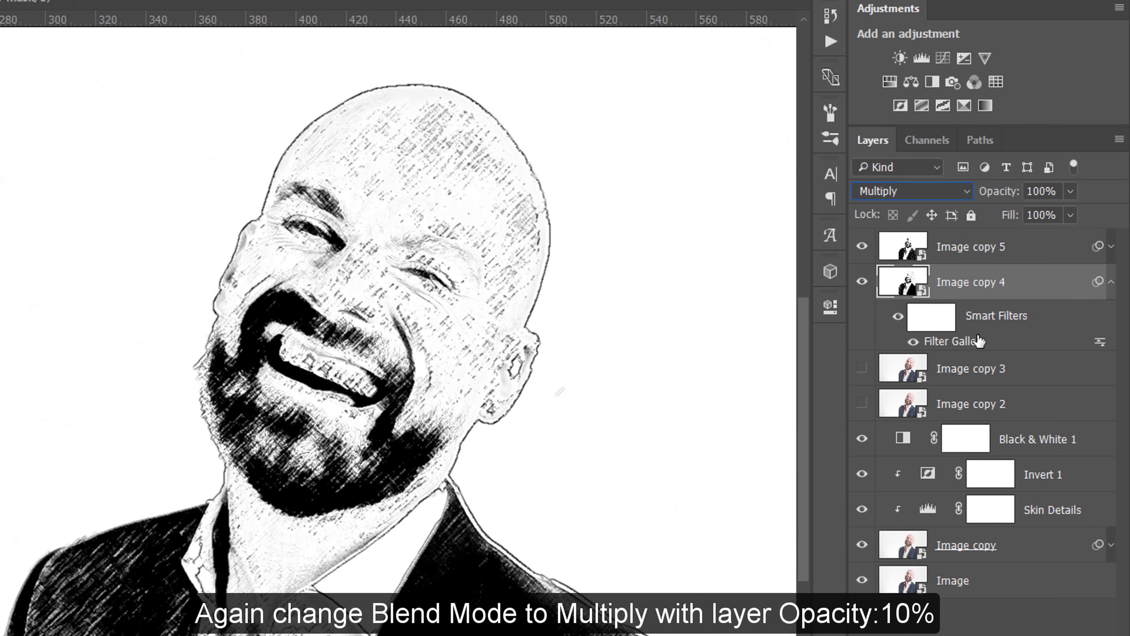
pyautogui.click(1111, 282)
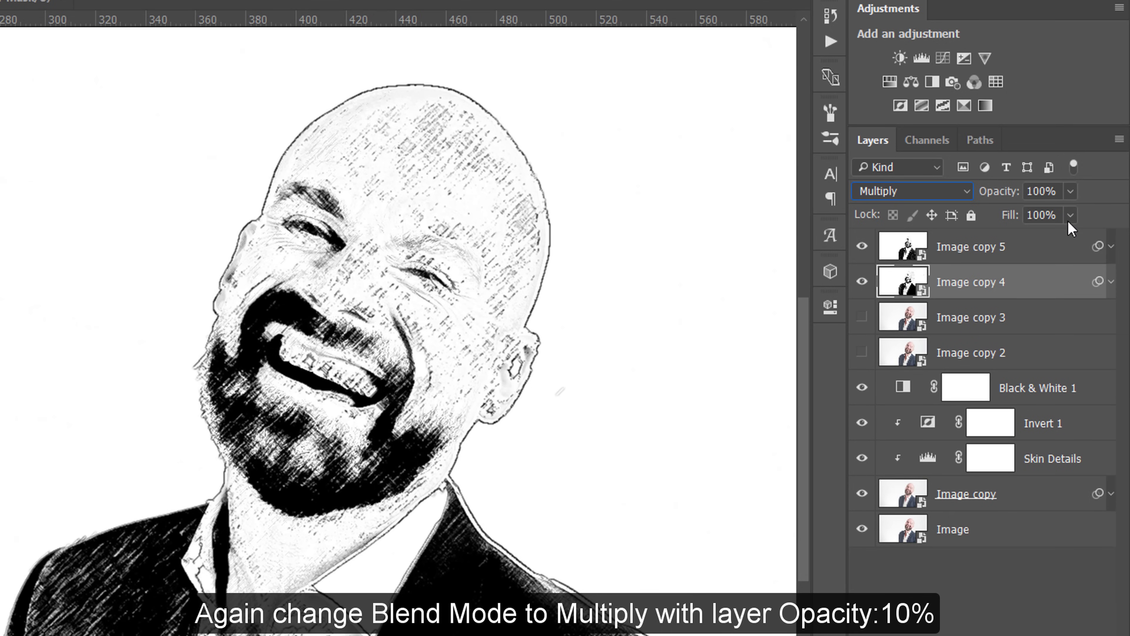
pyautogui.press('BackSpace')
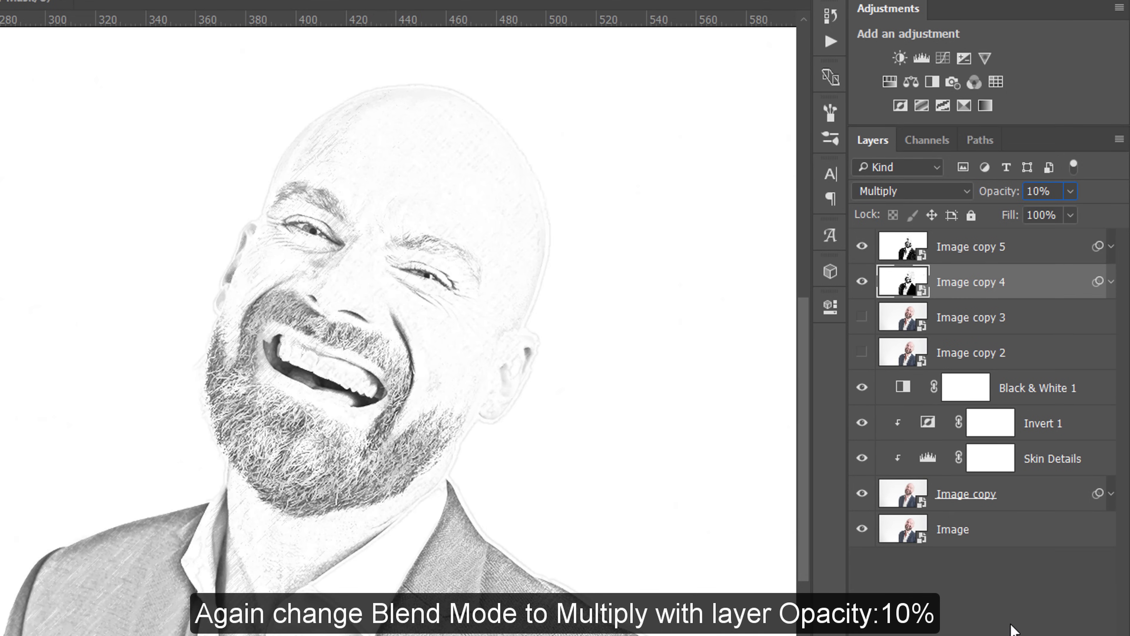
pyautogui.click(1010, 625)
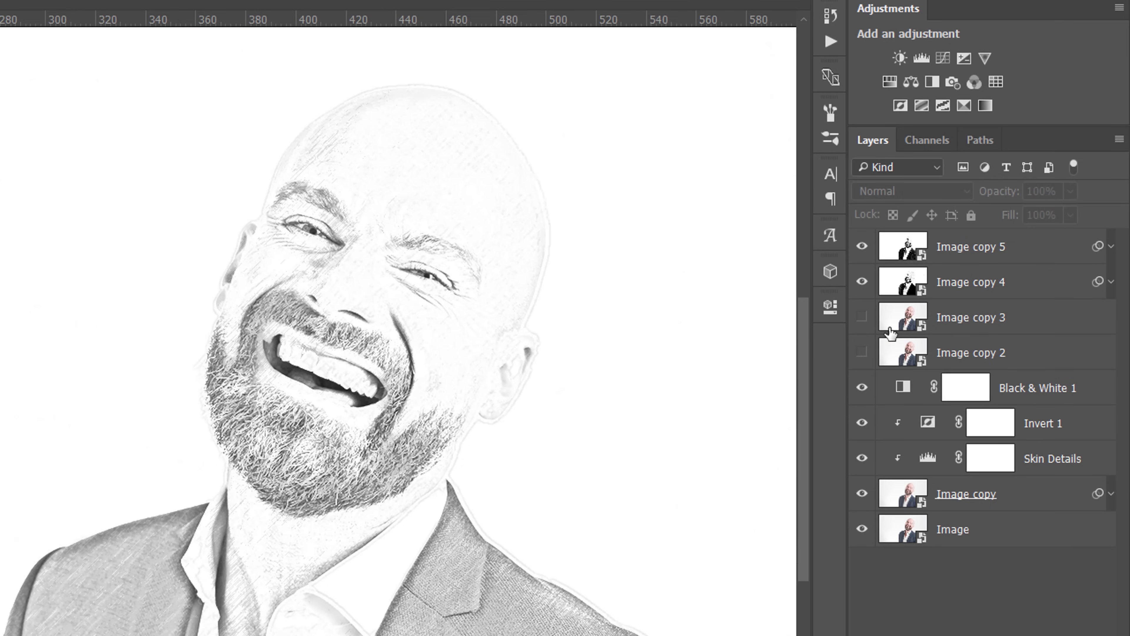
pyautogui.click(861, 317)
pyautogui.click(978, 324)
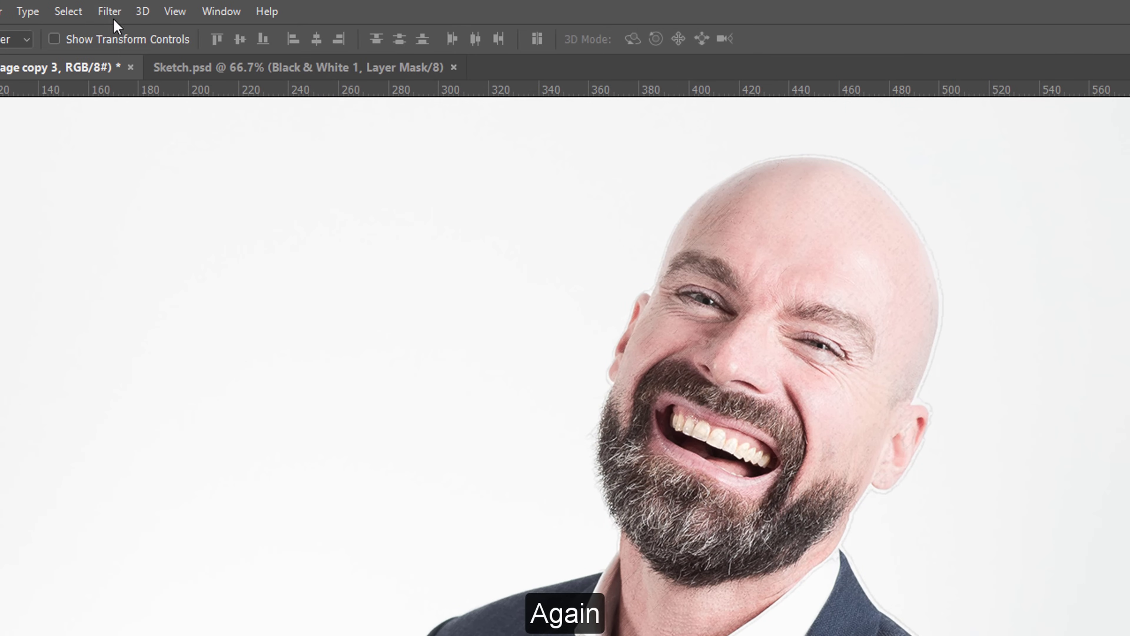
# Step: Apply the Colored Pencil filter (4, 8, 25) to Image copy 3 from the Filter Gallery
pyautogui.click(109, 11)
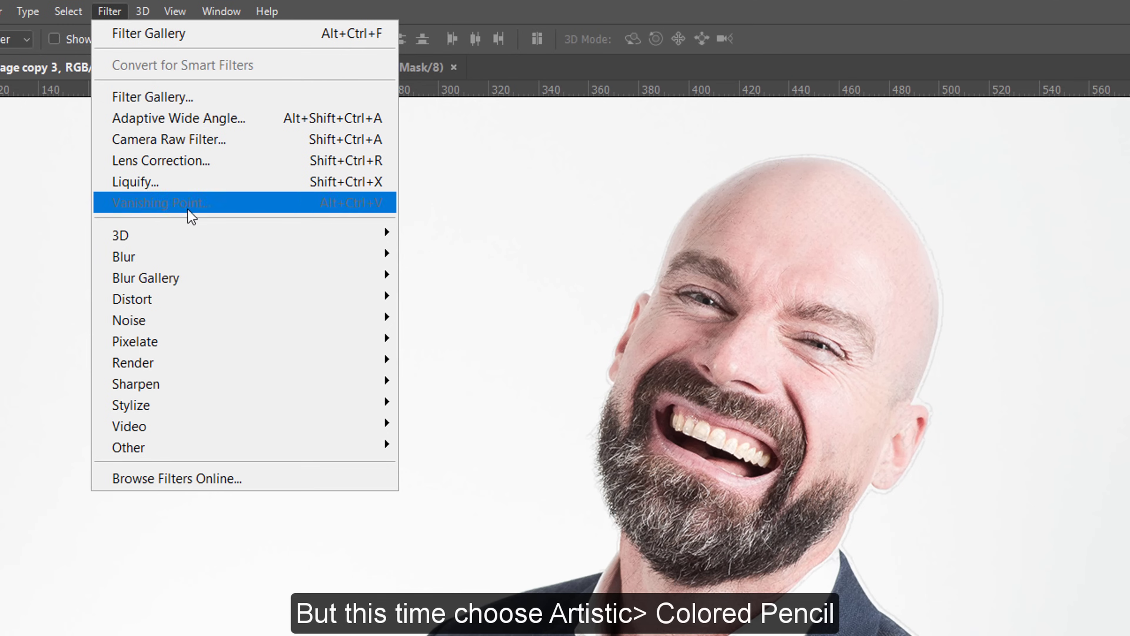
pyautogui.click(204, 98)
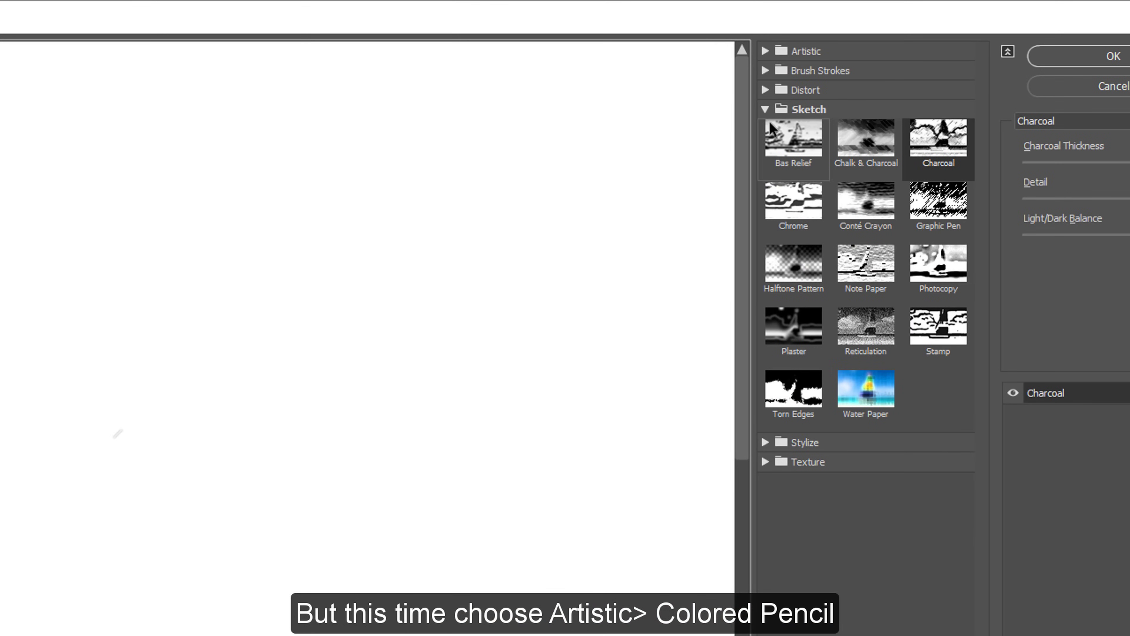
pyautogui.click(764, 109)
pyautogui.click(764, 52)
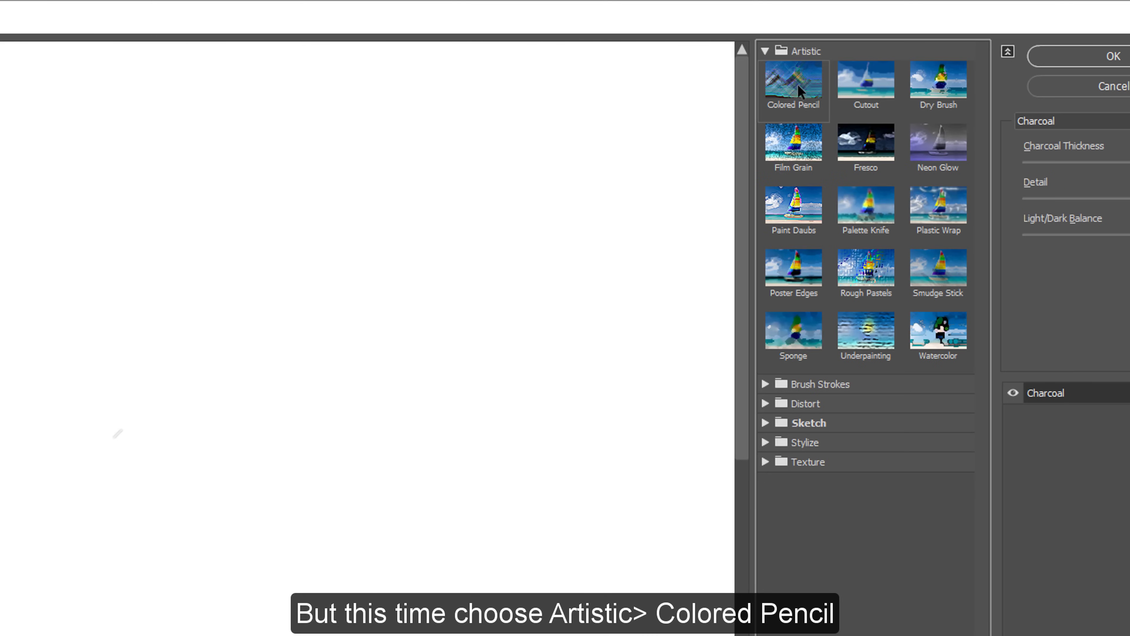
pyautogui.click(797, 84)
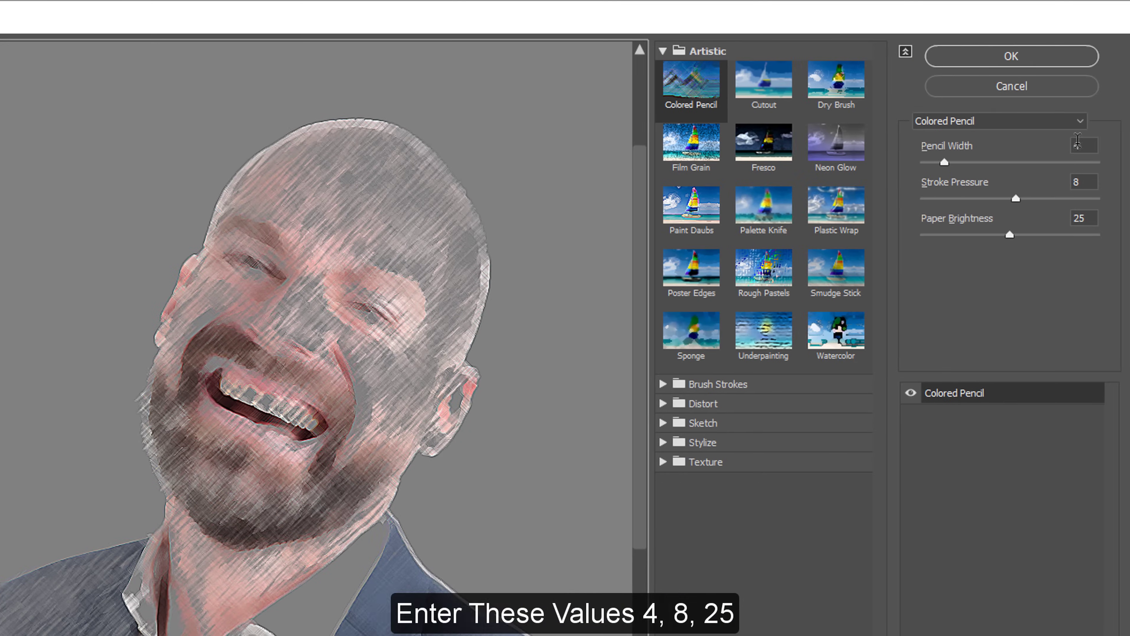
pyautogui.click(1077, 144)
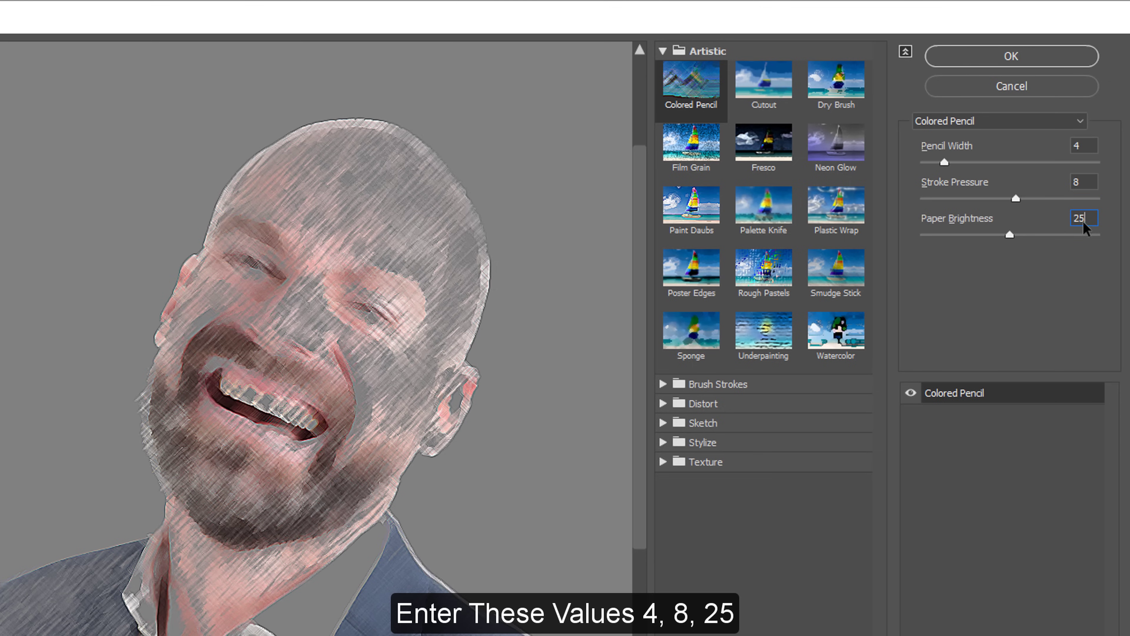
pyautogui.click(1046, 62)
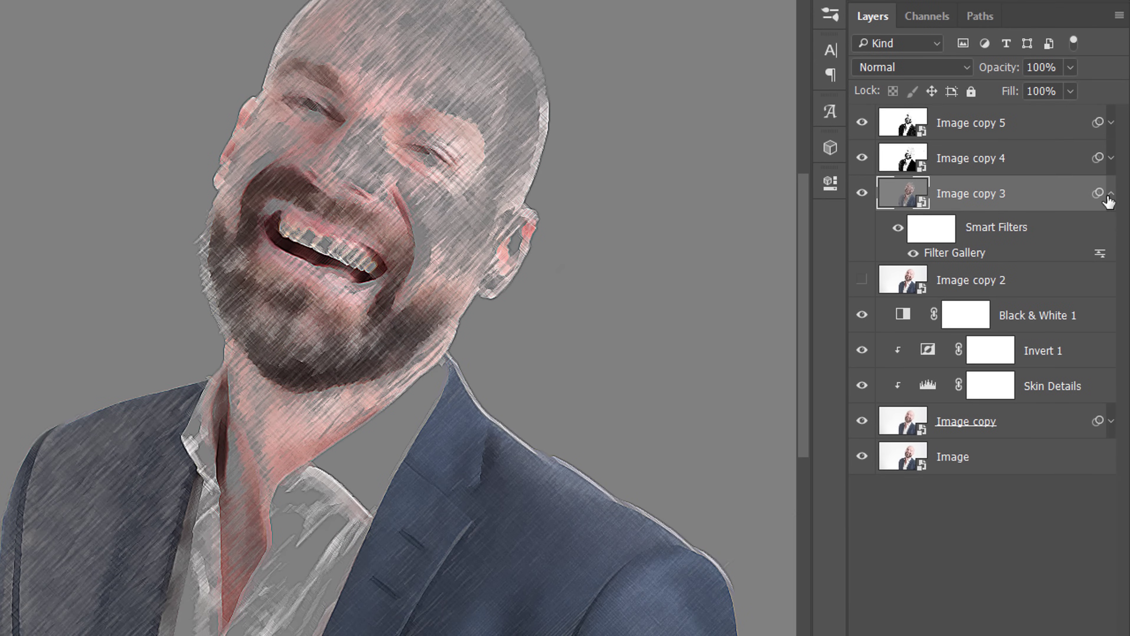
# Step: Set Image copy 3 to Multiply blending at 10% opacity
pyautogui.click(930, 69)
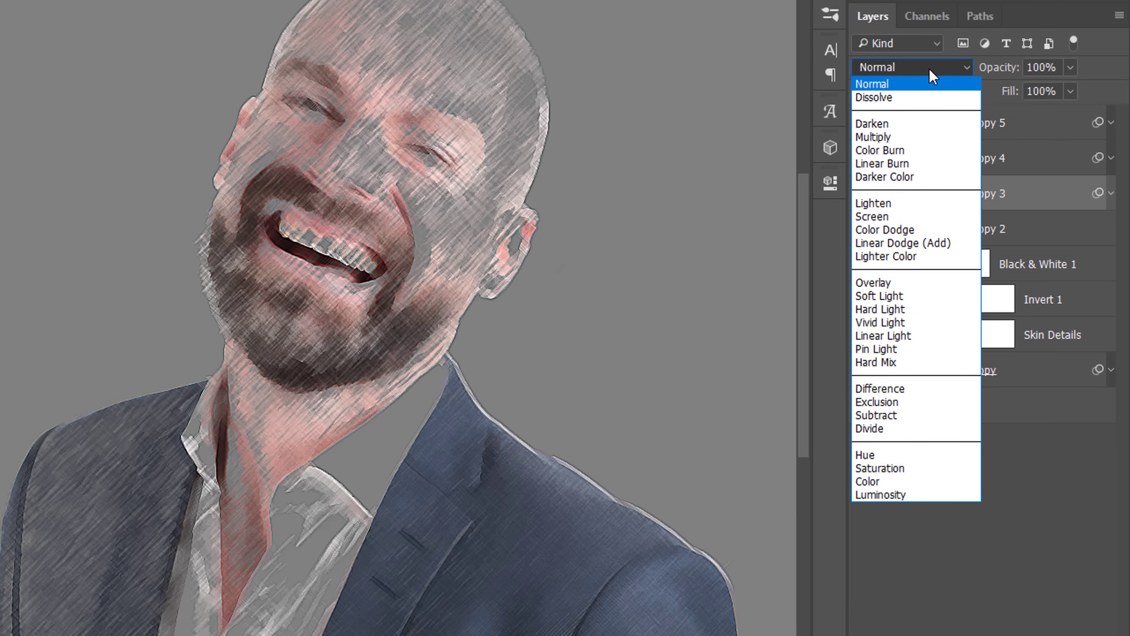
pyautogui.click(926, 138)
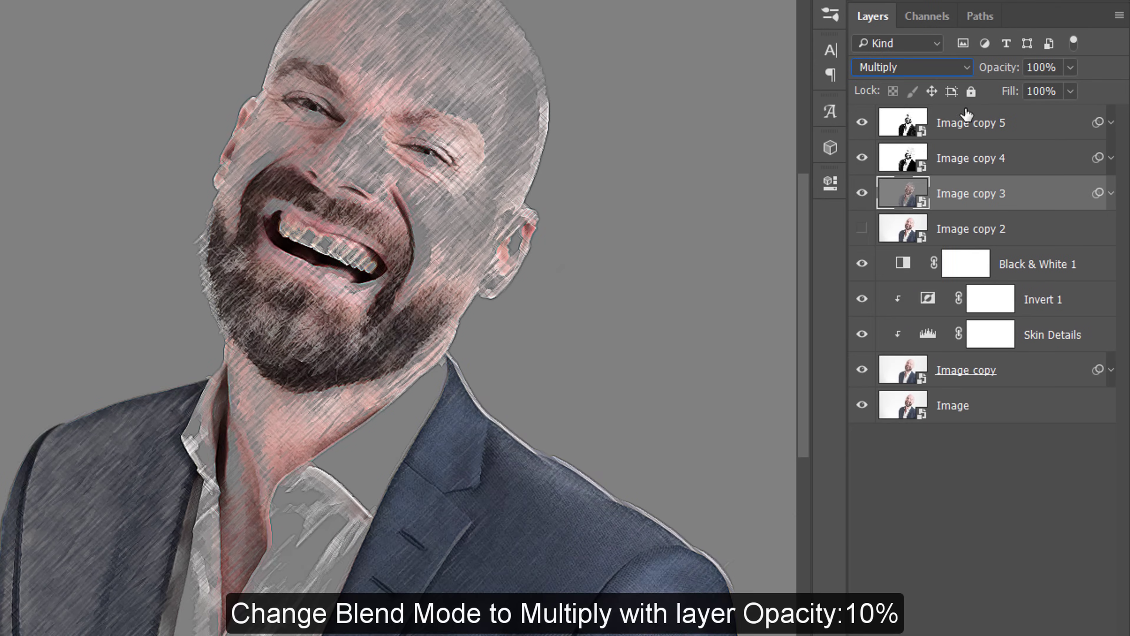
pyautogui.moveTo(1009, 69); pyautogui.dragTo(929, 73)
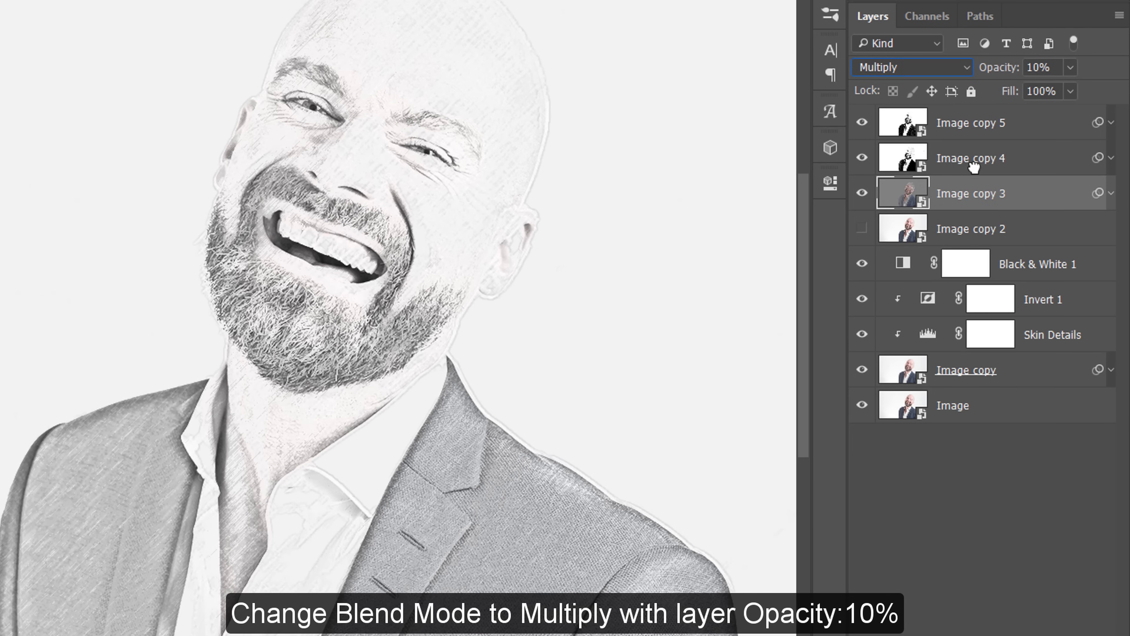
# Step: Move Image copy 3, then Black & White 1, to the top of the layer stack
pyautogui.moveTo(907, 196); pyautogui.dragTo(964, 115)
pyautogui.click(863, 125)
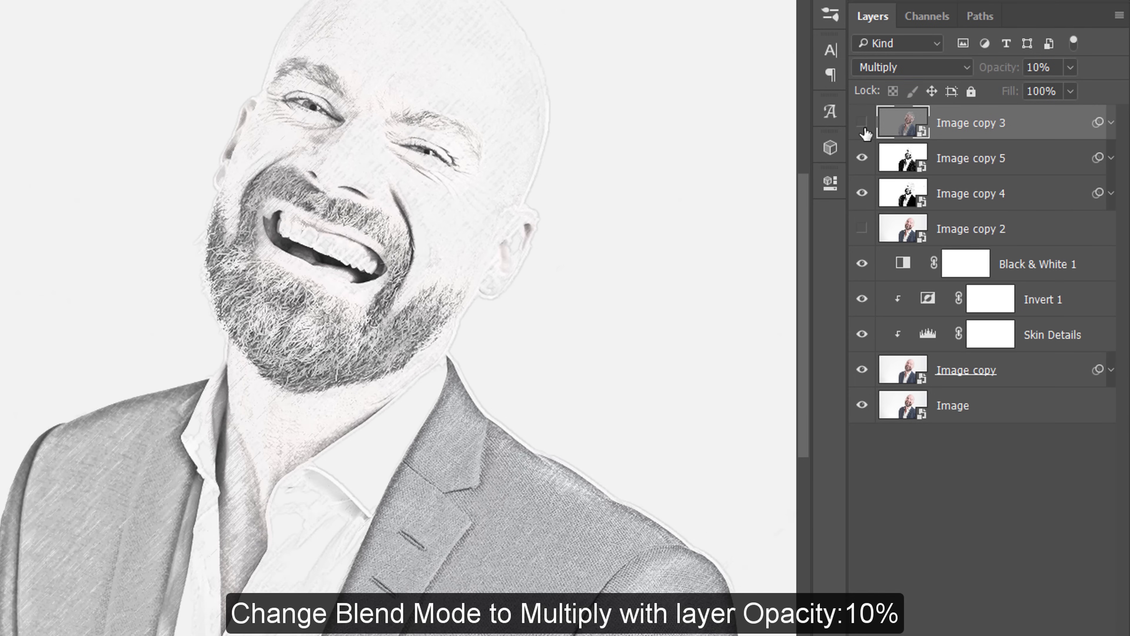
pyautogui.click(863, 125)
pyautogui.click(863, 124)
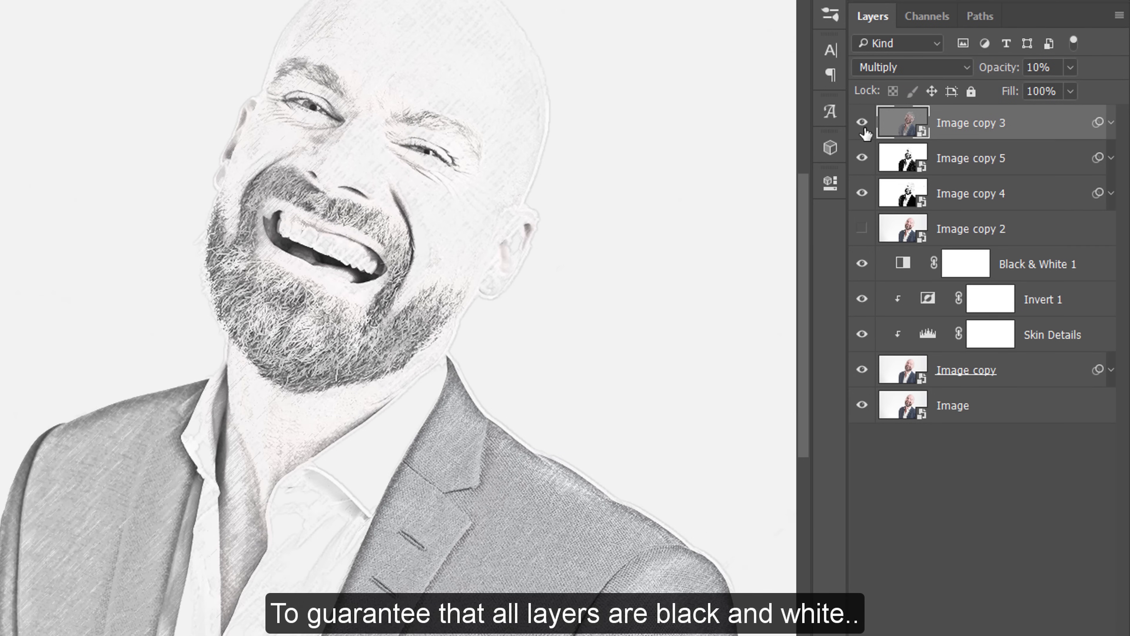
pyautogui.click(863, 125)
pyautogui.moveTo(1084, 264); pyautogui.dragTo(1002, 107)
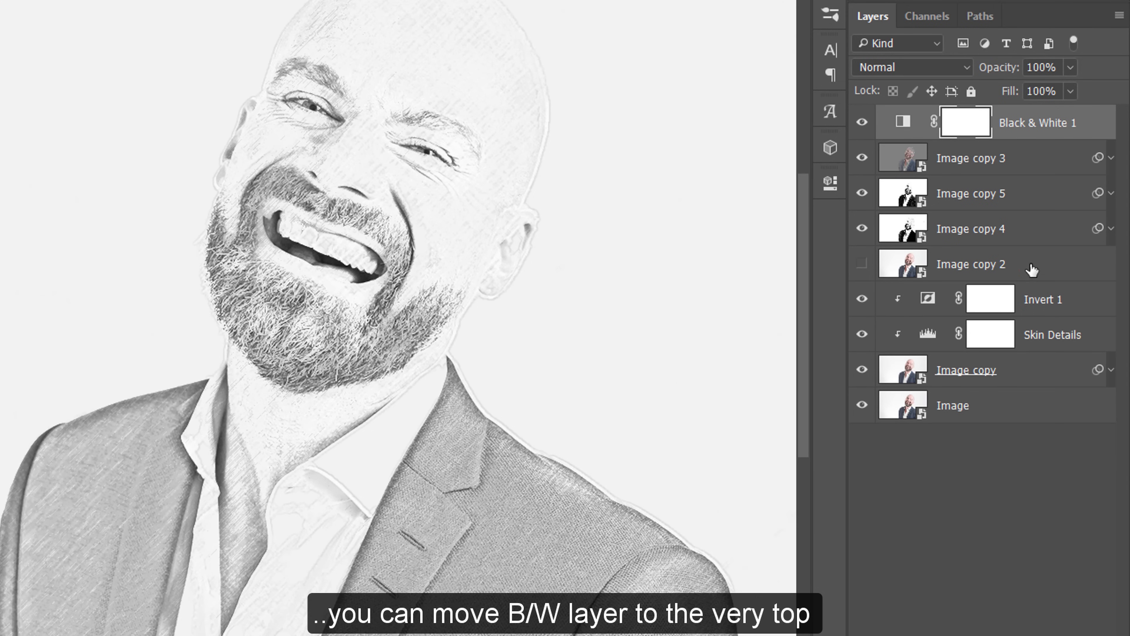
pyautogui.click(1017, 263)
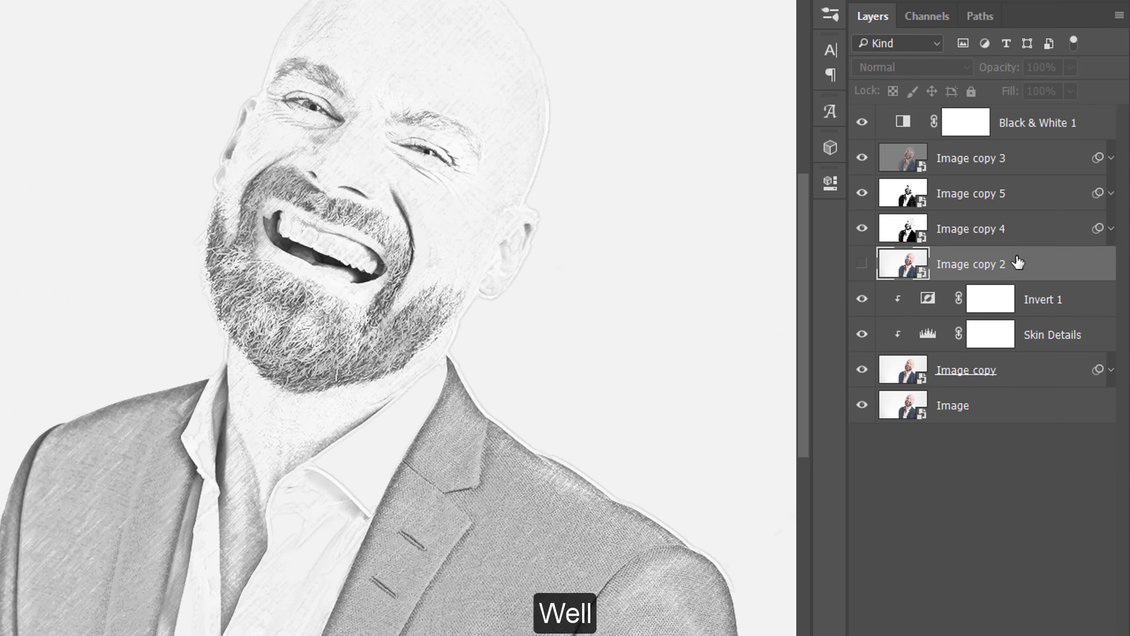
# Step: Show Image copy 2 and apply Glowing Edges with edge width 1, brightness 14, smoothness 7
pyautogui.click(862, 263)
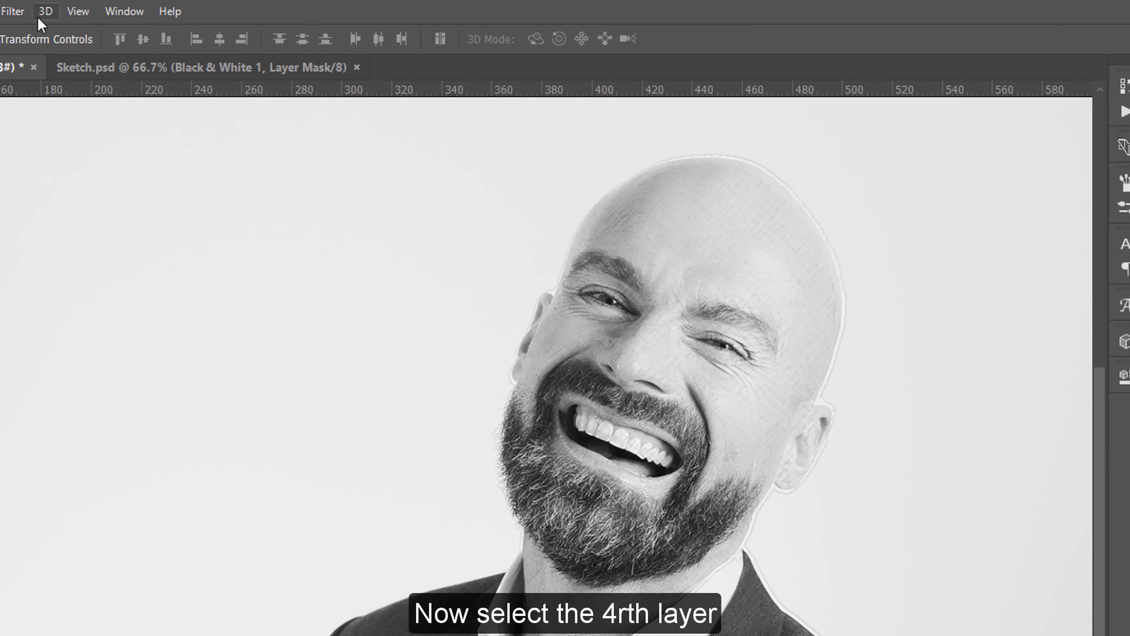
pyautogui.click(13, 11)
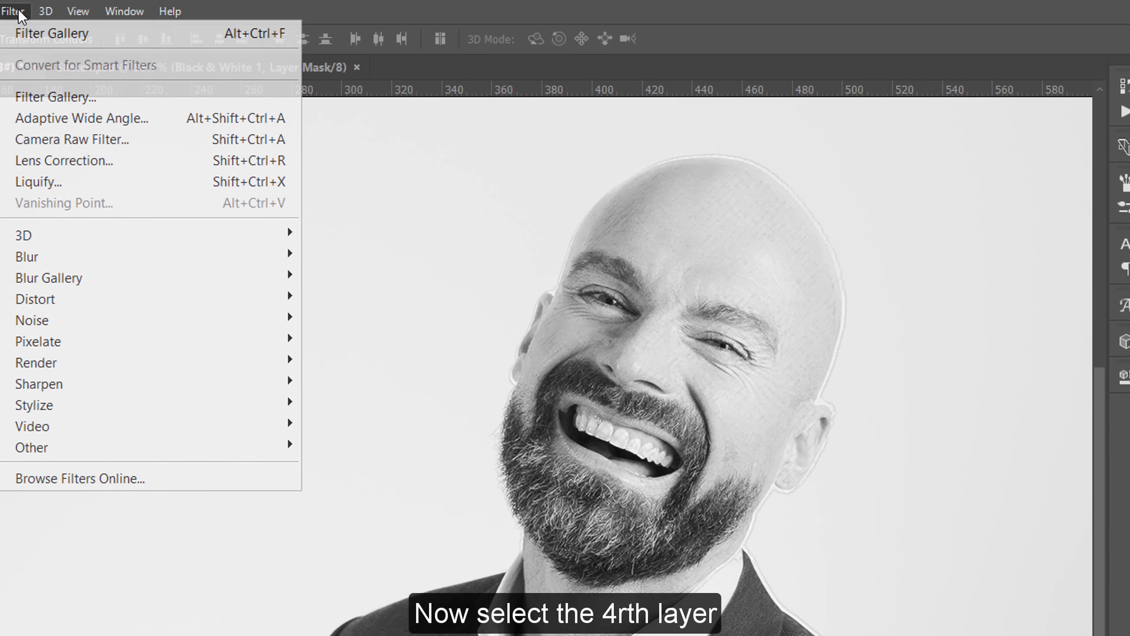
pyautogui.click(44, 95)
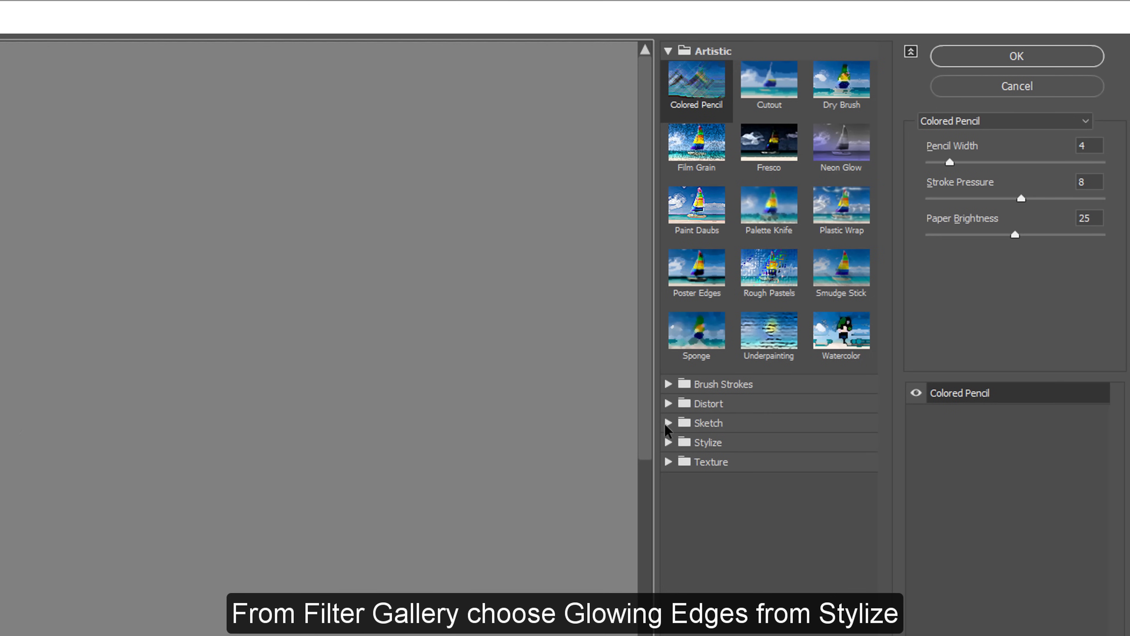
pyautogui.click(667, 443)
pyautogui.click(699, 477)
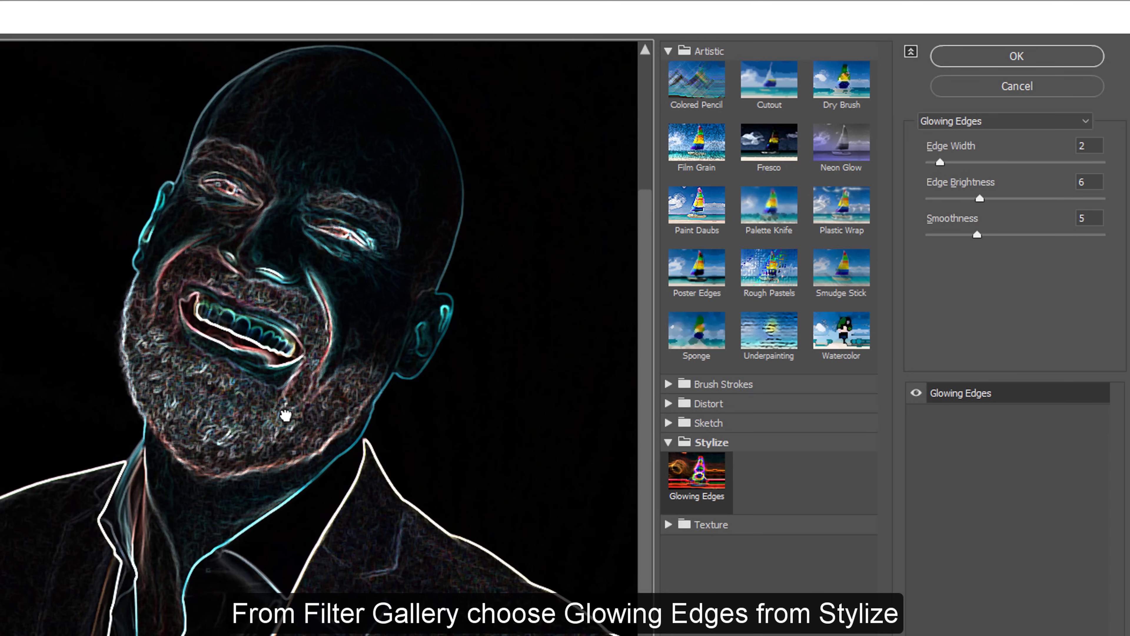
pyautogui.moveTo(940, 162); pyautogui.dragTo(931, 162)
pyautogui.moveTo(980, 198); pyautogui.dragTo(1048, 203)
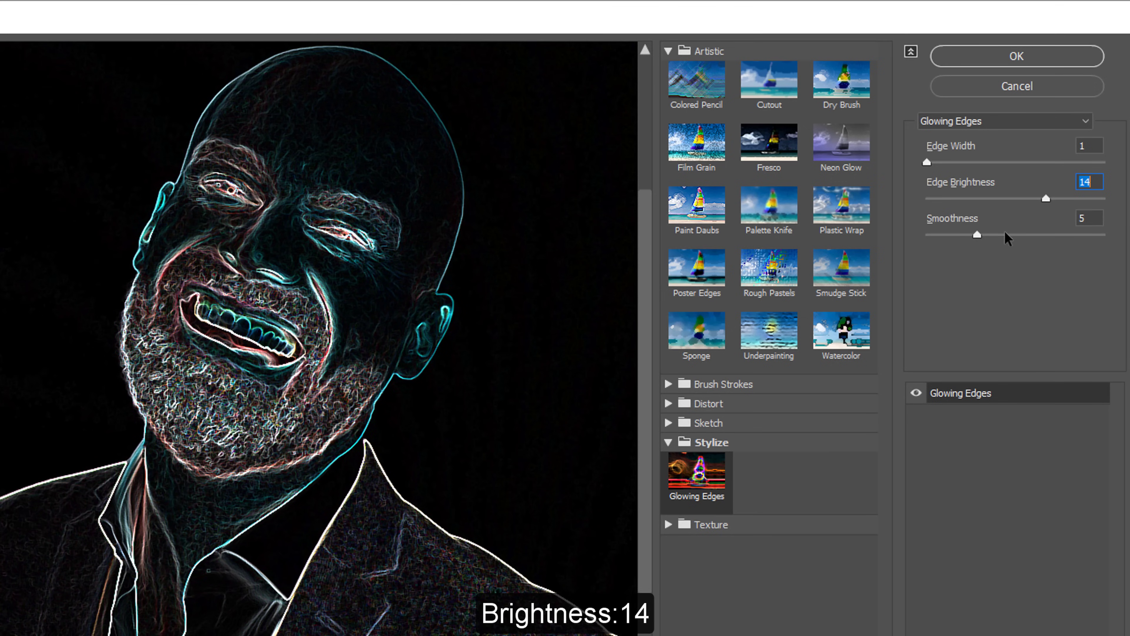
pyautogui.moveTo(979, 235); pyautogui.dragTo(1001, 234)
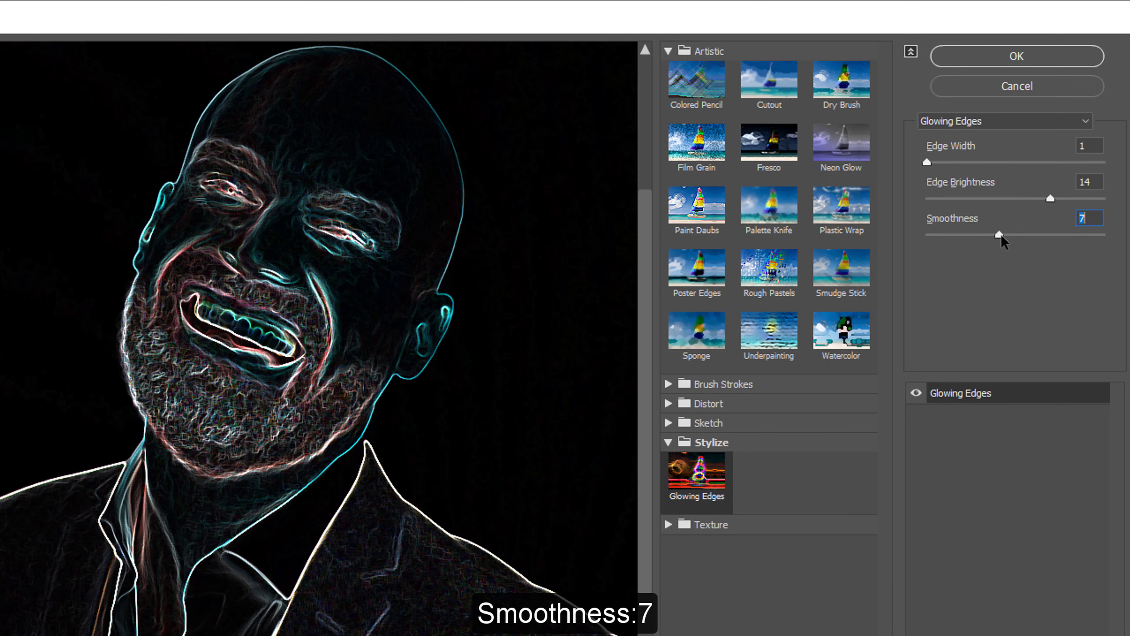
pyautogui.click(1022, 57)
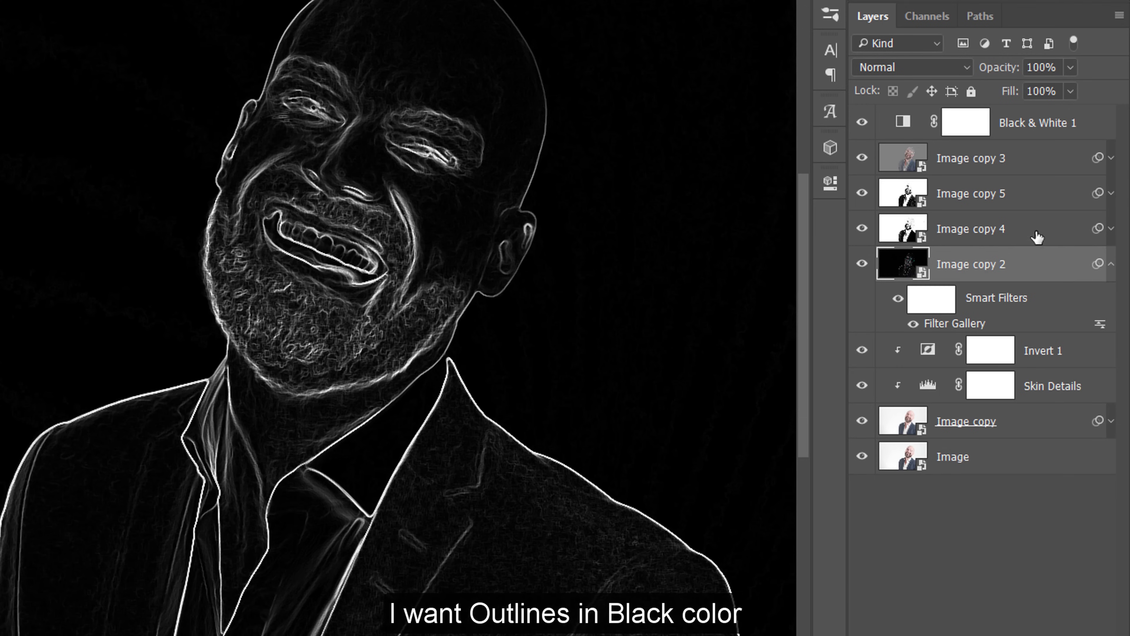
# Step: Add an Invert adjustment layer clipped to Image copy 2
pyautogui.click(1026, 624)
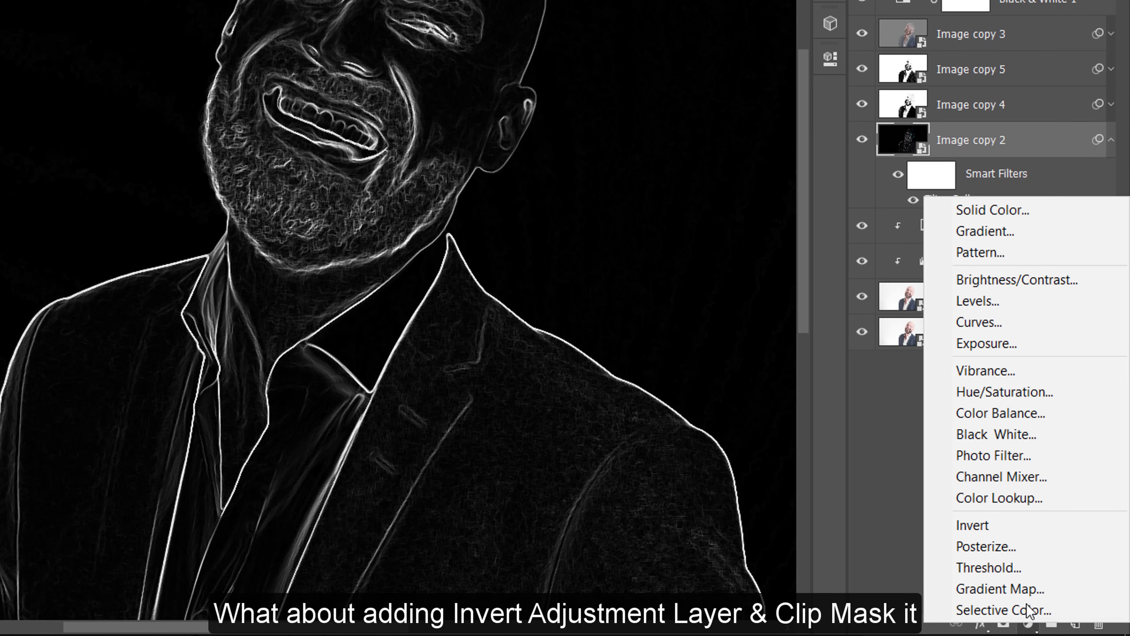
pyautogui.click(992, 525)
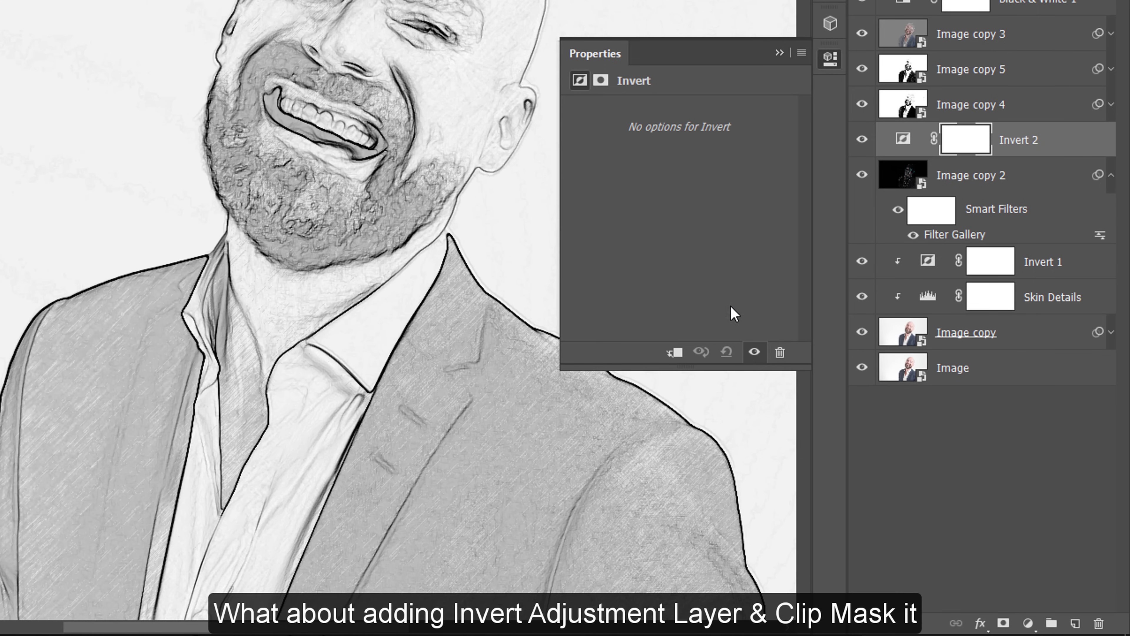
pyautogui.click(674, 352)
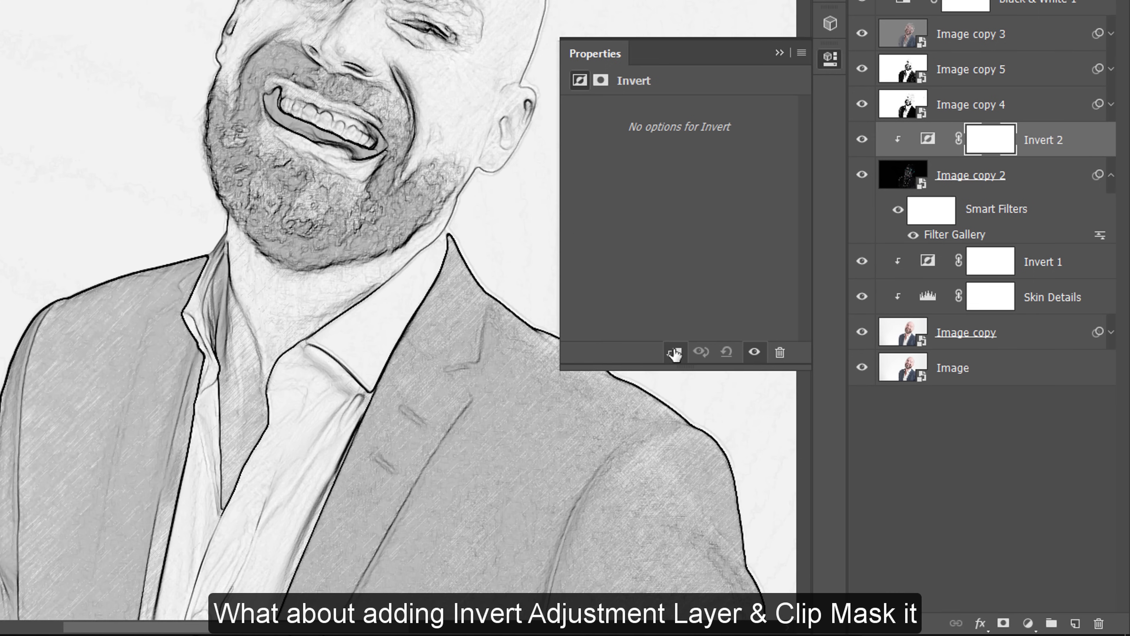
pyautogui.click(780, 53)
pyautogui.click(1062, 181)
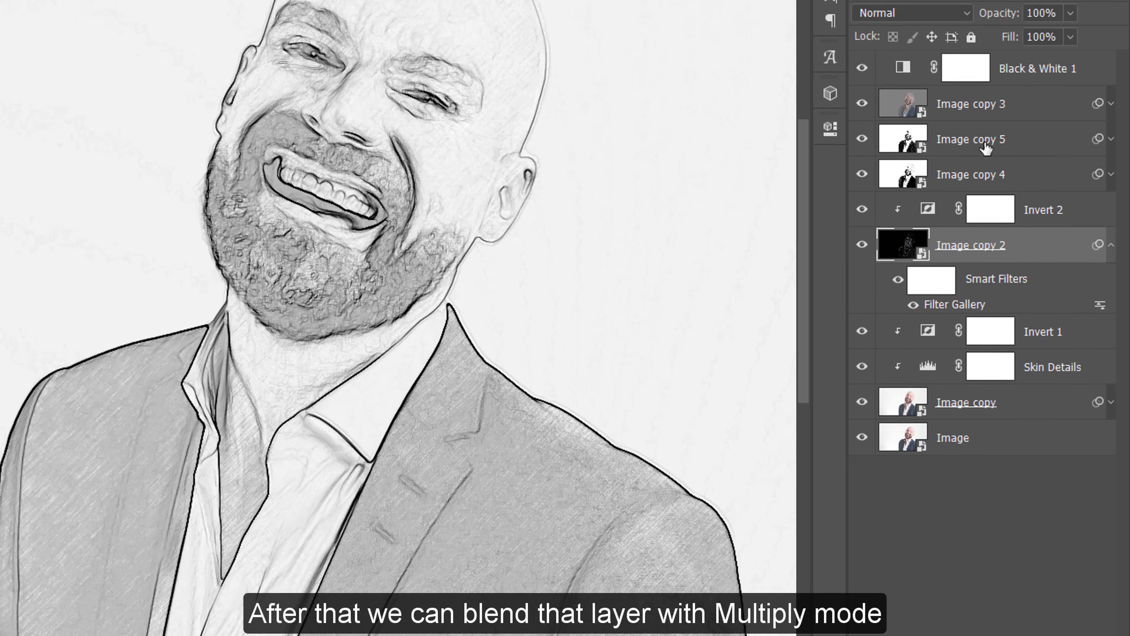
# Step: Set Image copy 2 to Multiply blending at 70% opacity
pyautogui.click(920, 66)
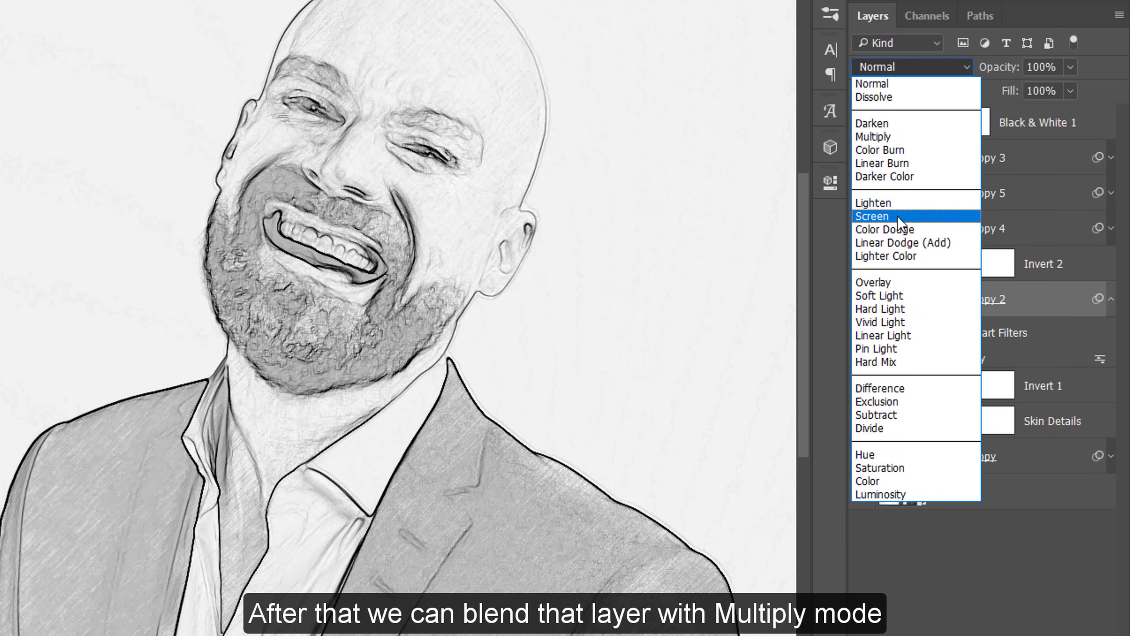
pyautogui.click(895, 137)
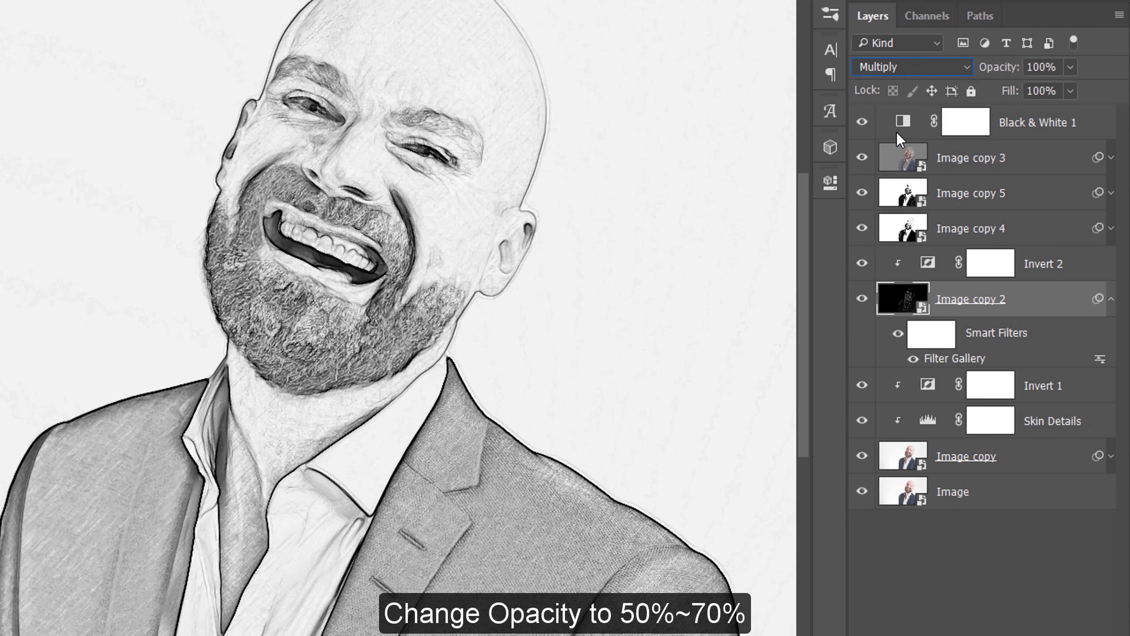
pyautogui.moveTo(1003, 75); pyautogui.dragTo(971, 66)
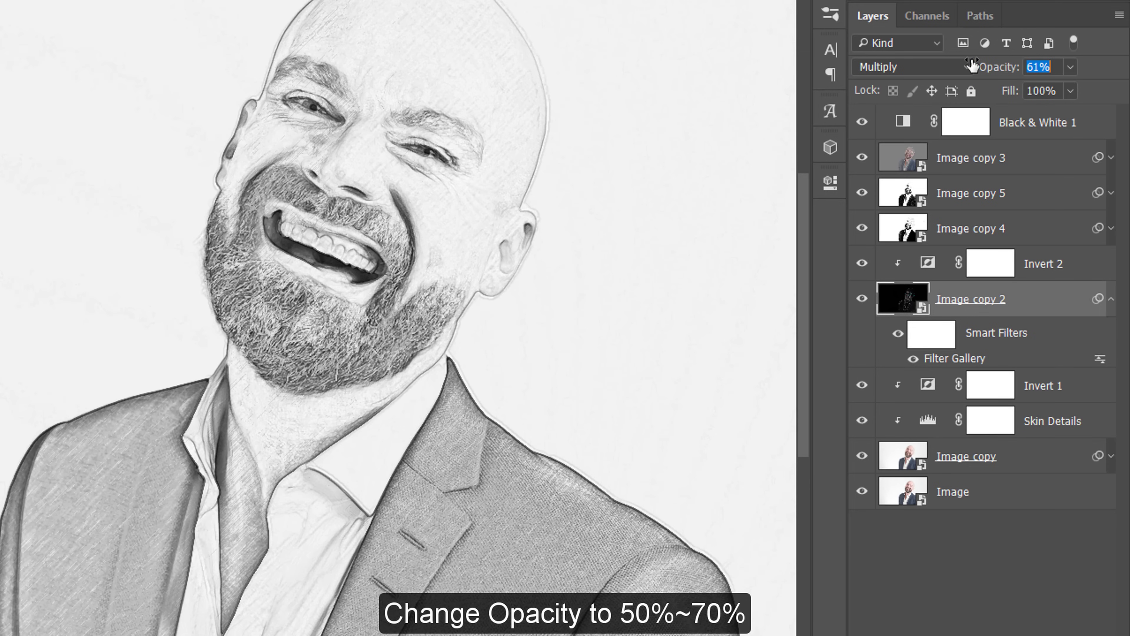
pyautogui.click(1049, 66)
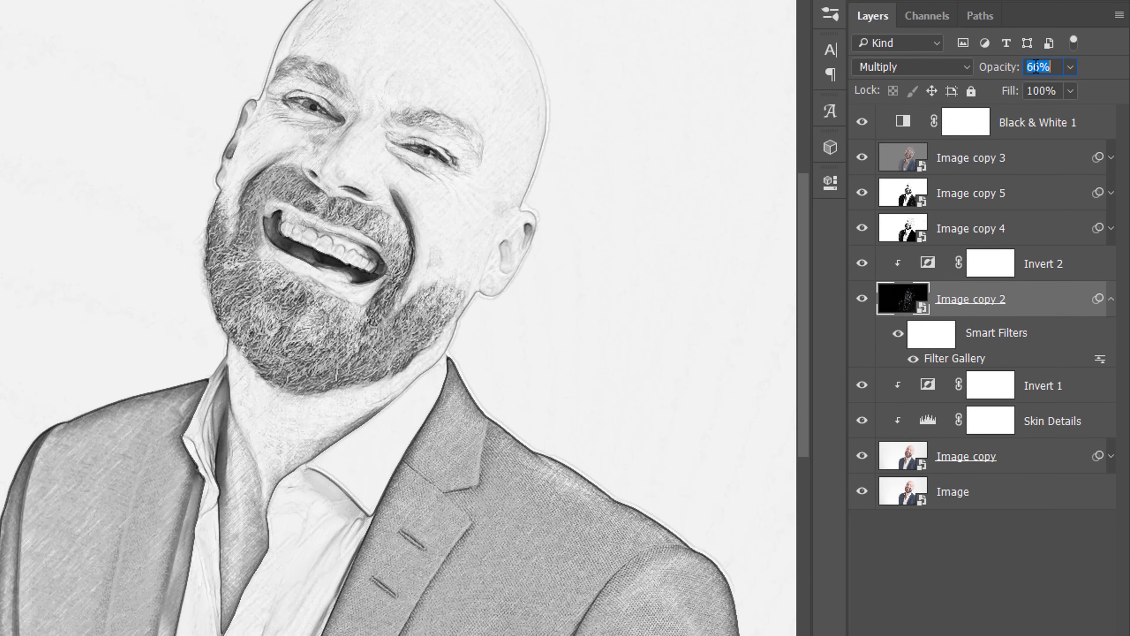
pyautogui.press('Up')
pyautogui.press('Up')
pyautogui.press('Down')
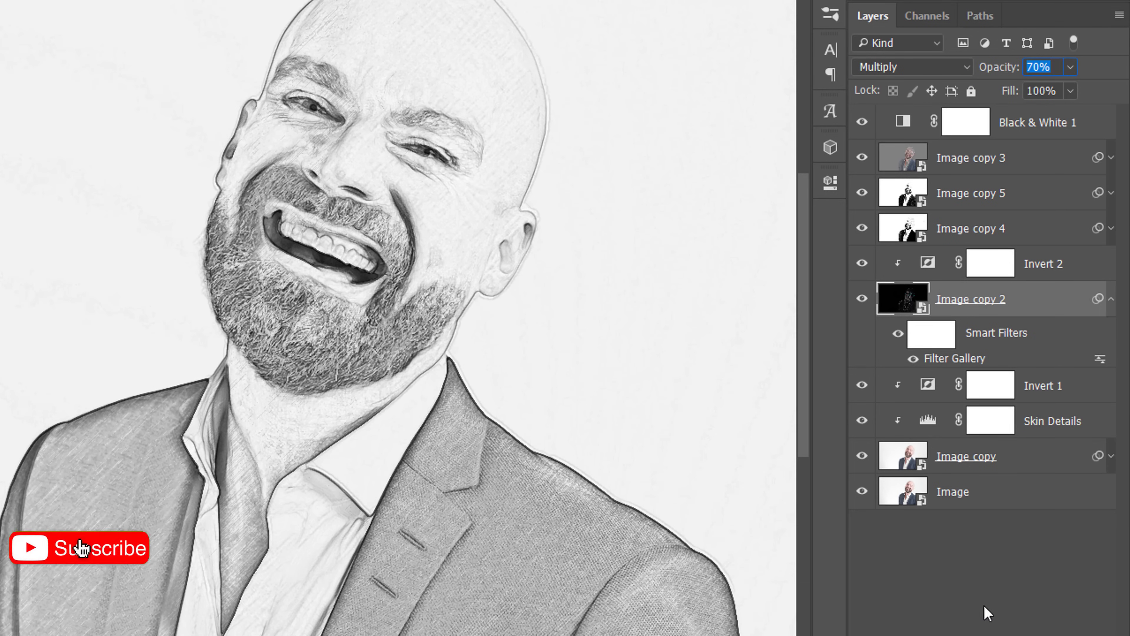
pyautogui.click(984, 606)
# Step: Group the layers from Image copy 3 through Image copy 2 into Group 1
pyautogui.click(1112, 300)
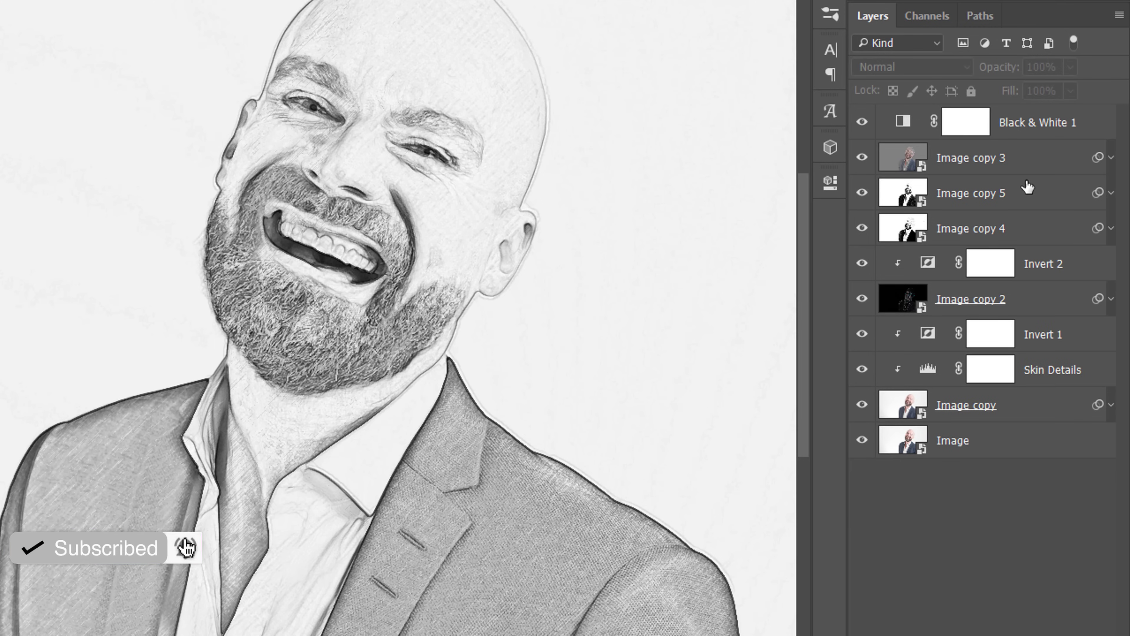
pyautogui.click(1036, 164)
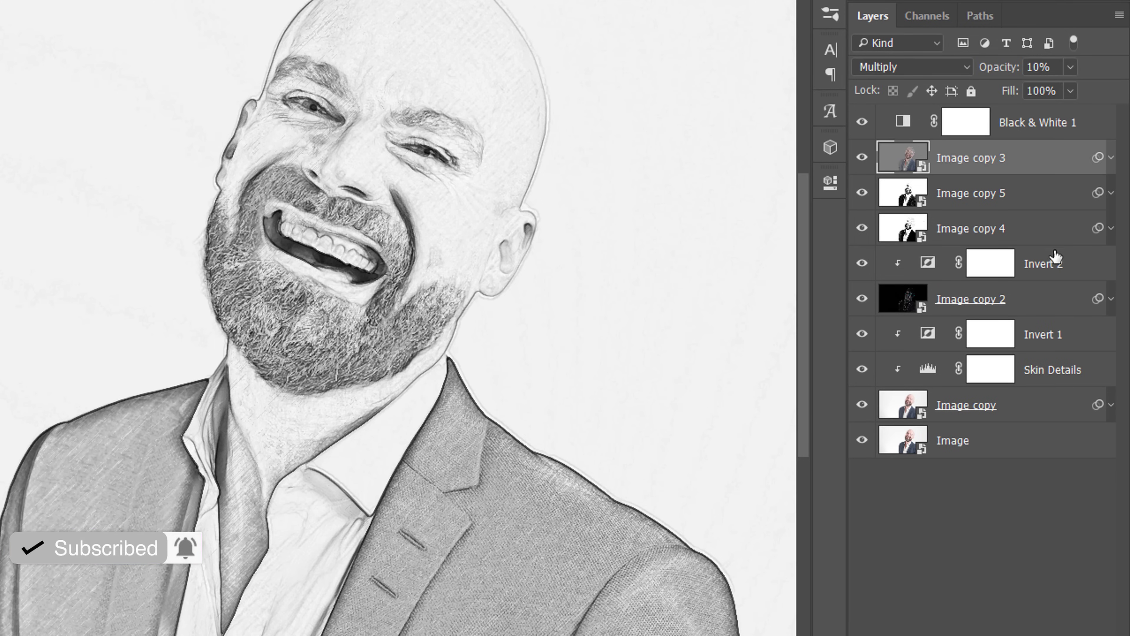
pyautogui.keyDown('shift'); pyautogui.click(1067, 312); pyautogui.keyUp('shift')
pyautogui.moveTo(1039, 178)
pyautogui.mouseDown()
pyautogui.moveTo(1037, 619)
pyautogui.moveTo(1048, 625)
pyautogui.mouseUp()
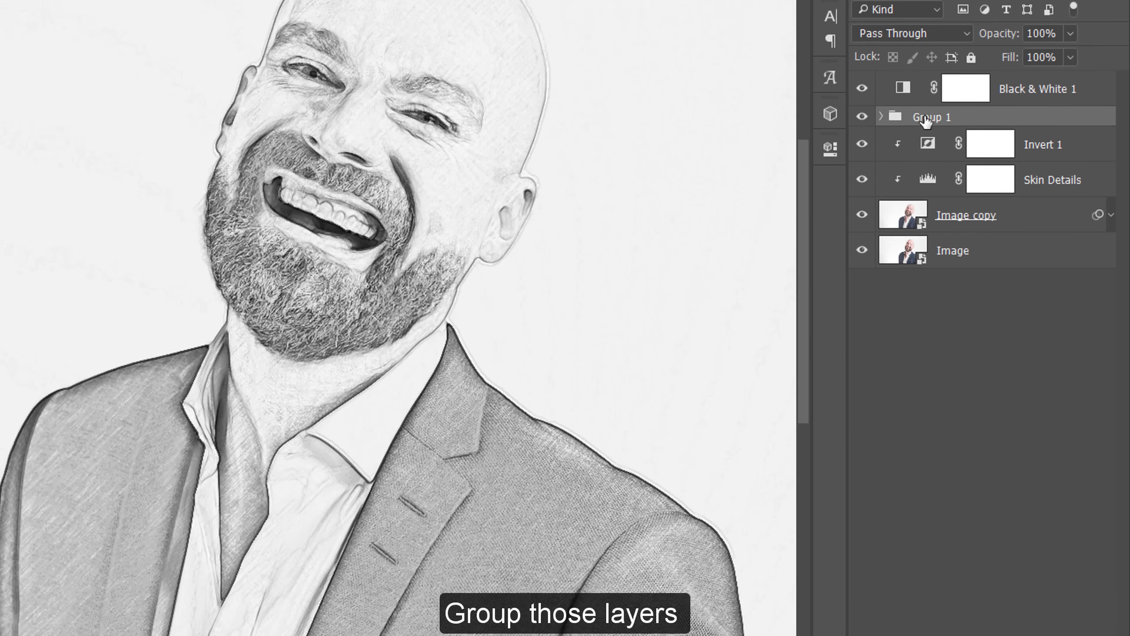
# Step: Rename Group 1 to 'Details'
pyautogui.doubleClick(932, 117)
pyautogui.write('Detai')
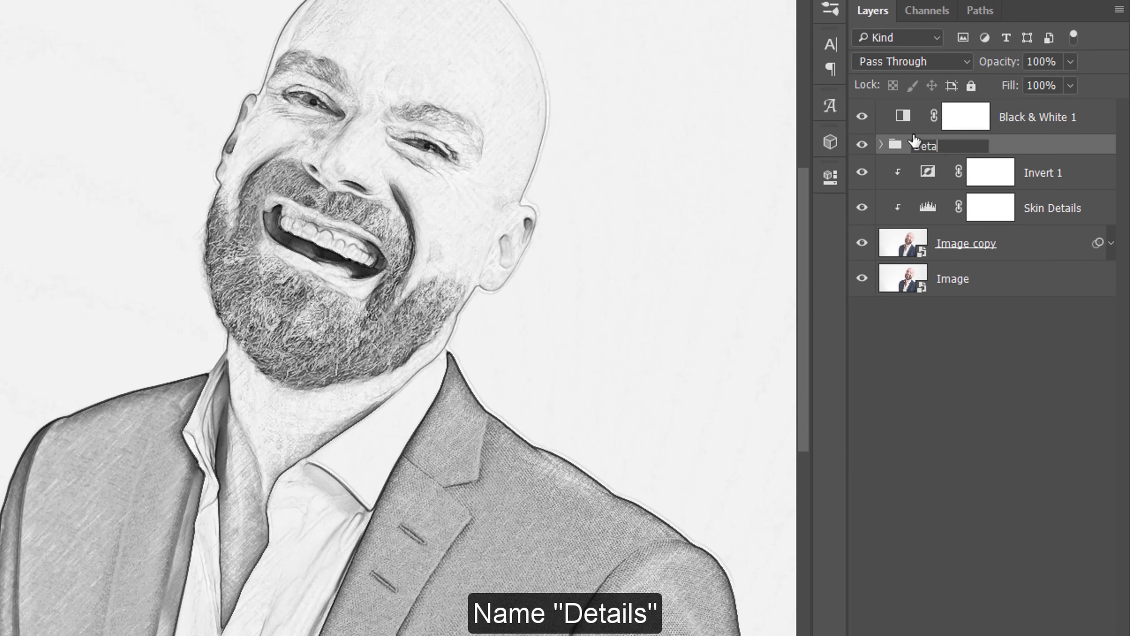
pyautogui.write('ls')
pyautogui.press('Return')
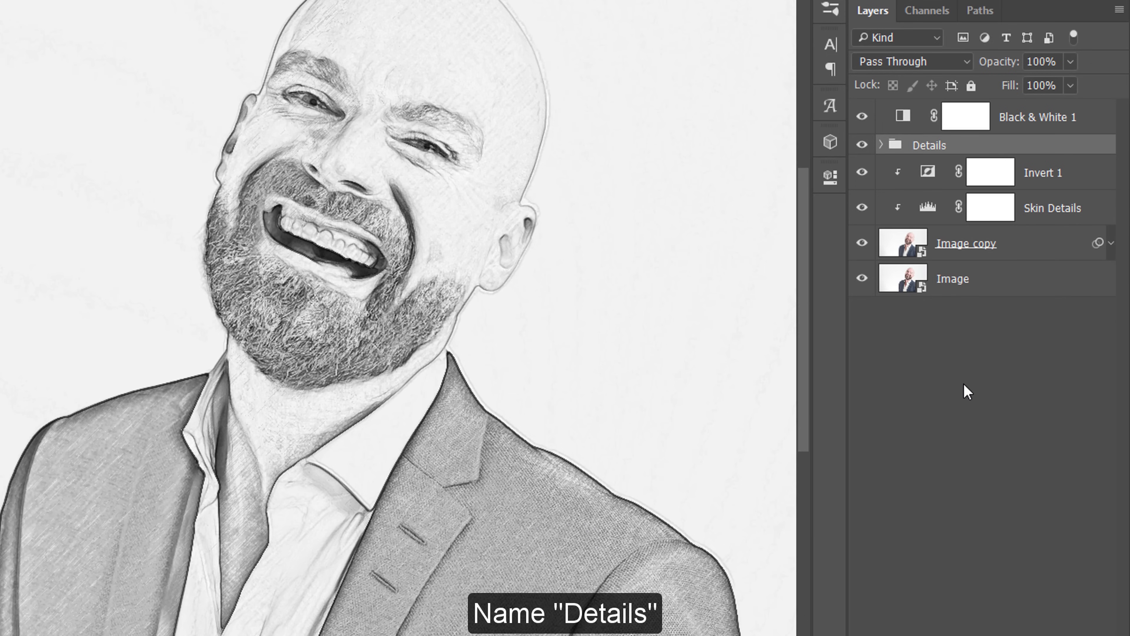
pyautogui.hotkey('ctrl', '0')
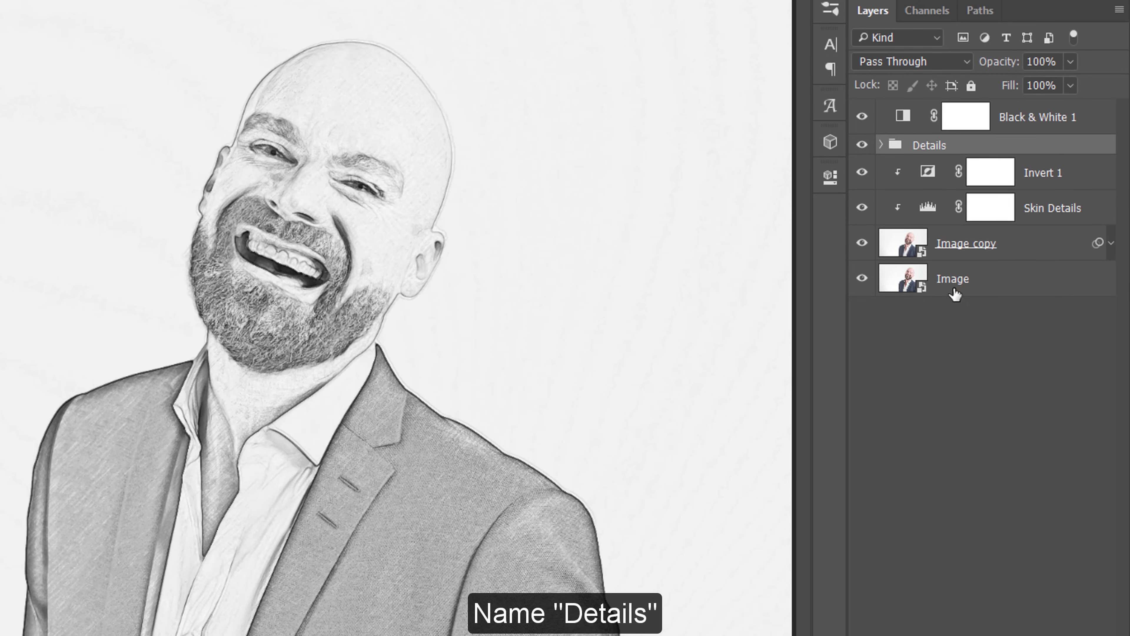
# Step: Rename the bottom Image layer to 'Double Click Thumb & Add Image'
pyautogui.doubleClick(952, 278)
pyautogui.write('Double Click Th')
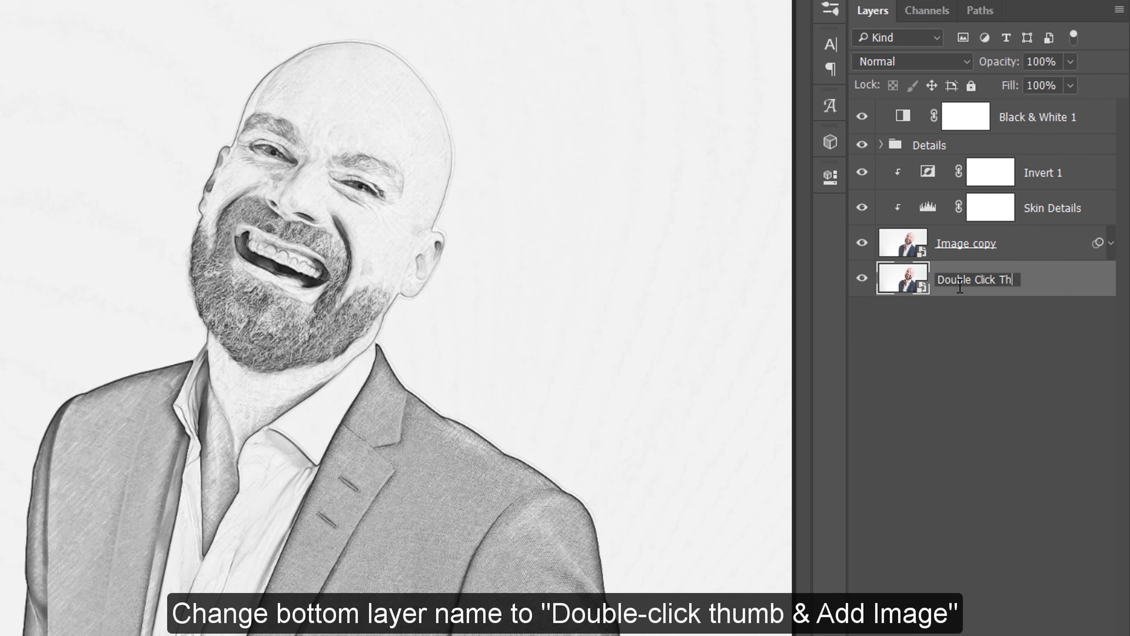
pyautogui.write('umb & Add Image')
pyautogui.press('Return')
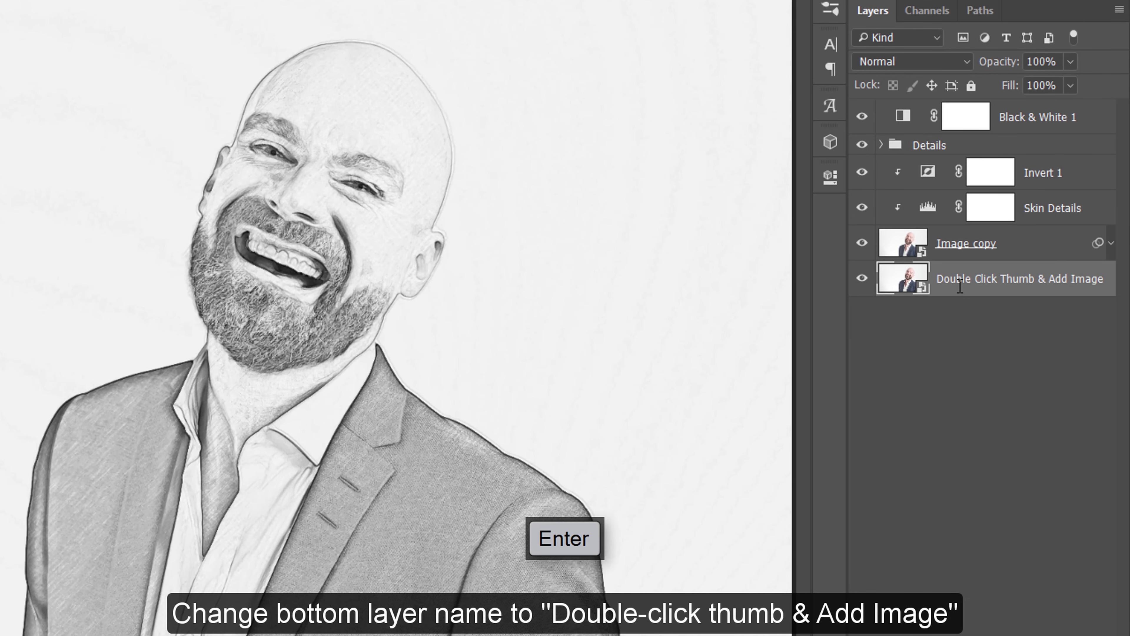
pyautogui.click(978, 384)
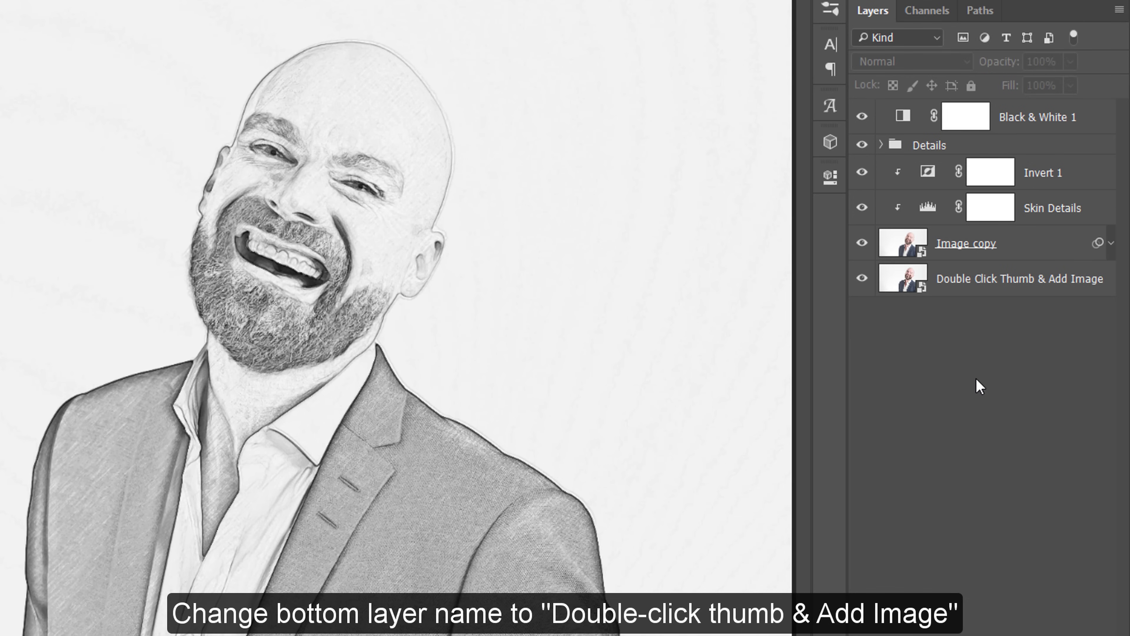
# Step: Colour-code the bottom layer, Skin Details, Invert 1 and Image copy red, and Black & White 1 blue
pyautogui.rightClick(858, 293)
pyautogui.click(887, 384)
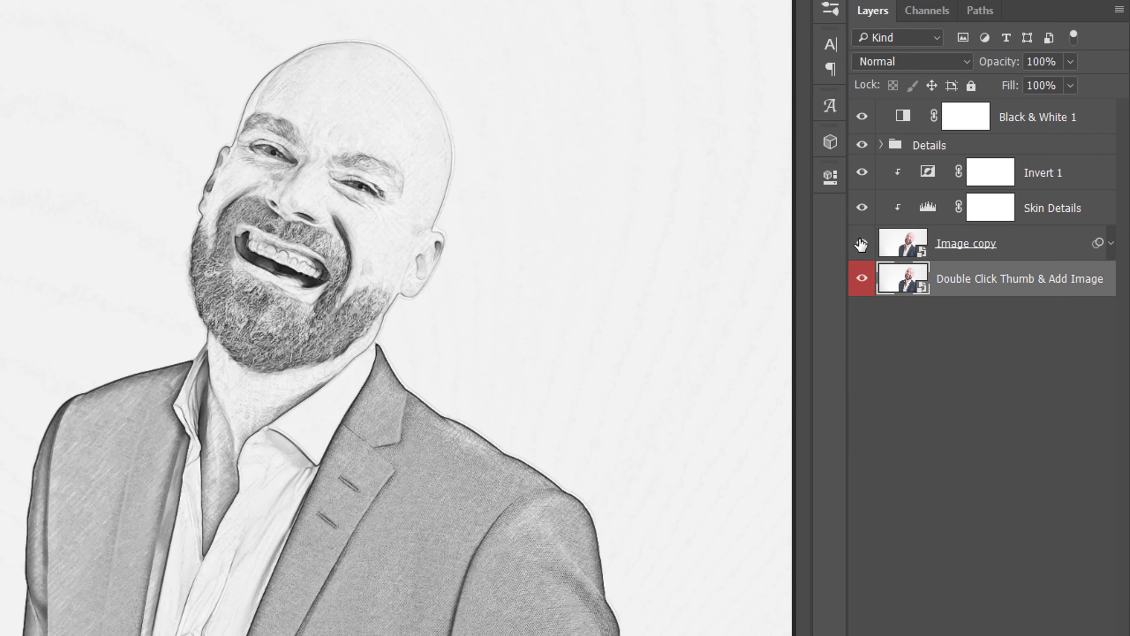
pyautogui.rightClick(861, 209)
pyautogui.click(883, 298)
pyautogui.rightClick(860, 181)
pyautogui.click(872, 267)
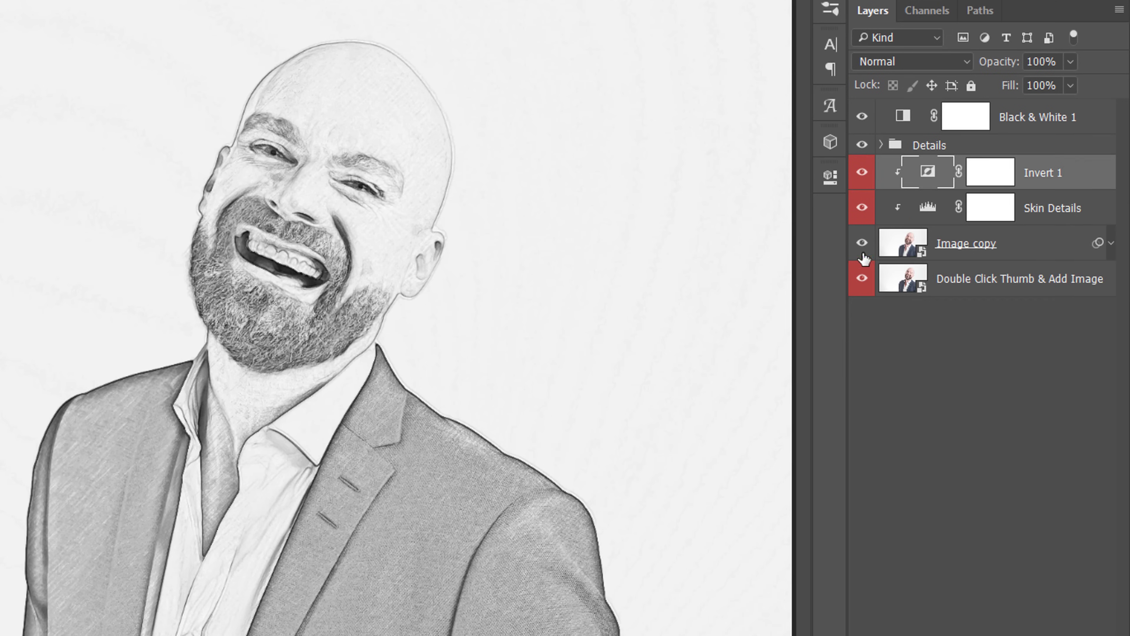
pyautogui.rightClick(861, 129)
pyautogui.click(872, 296)
pyautogui.rightClick(862, 250)
pyautogui.click(883, 342)
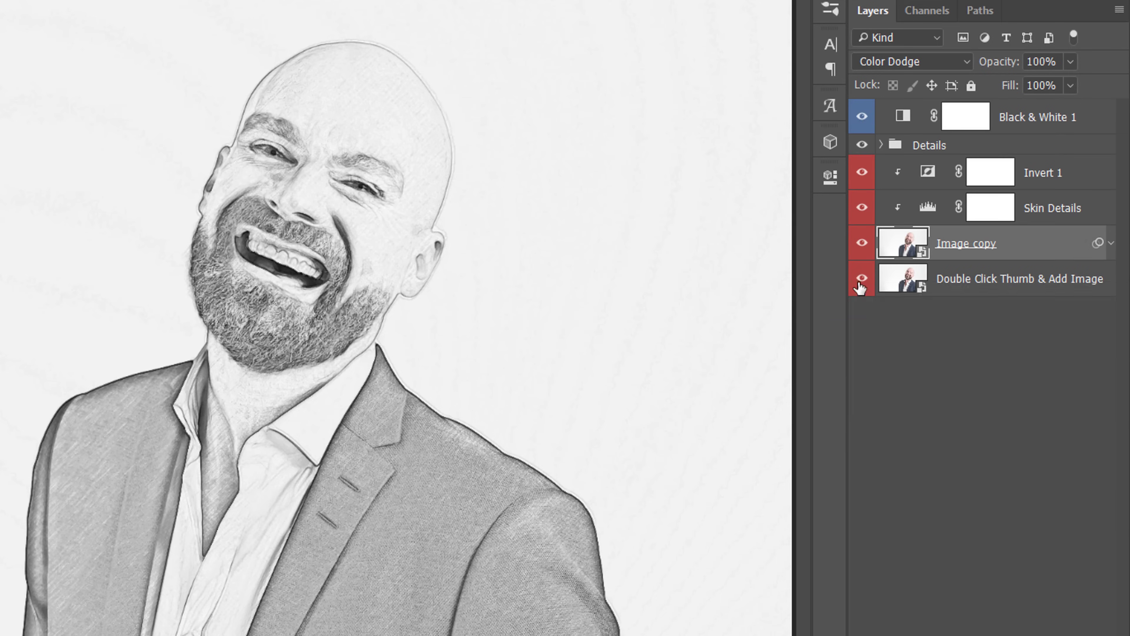
pyautogui.rightClick(859, 285)
pyautogui.click(898, 404)
pyautogui.hotkey('ctrl', '-')
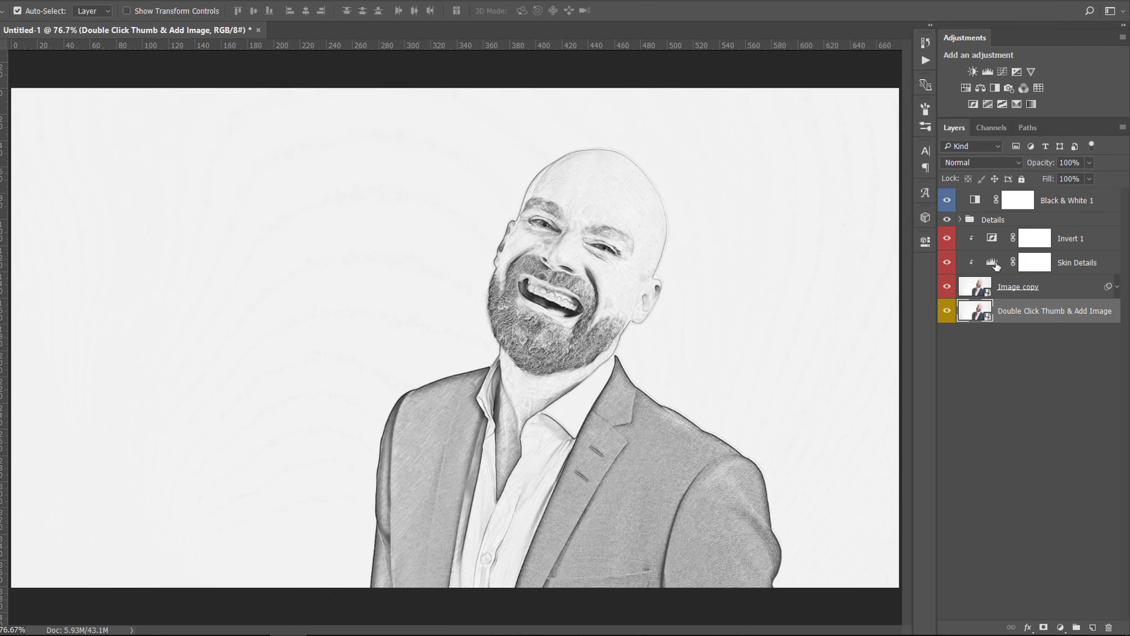
# Step: Set the Skin Details Levels white input to 207 and hide Black & White 1
pyautogui.doubleClick(992, 262)
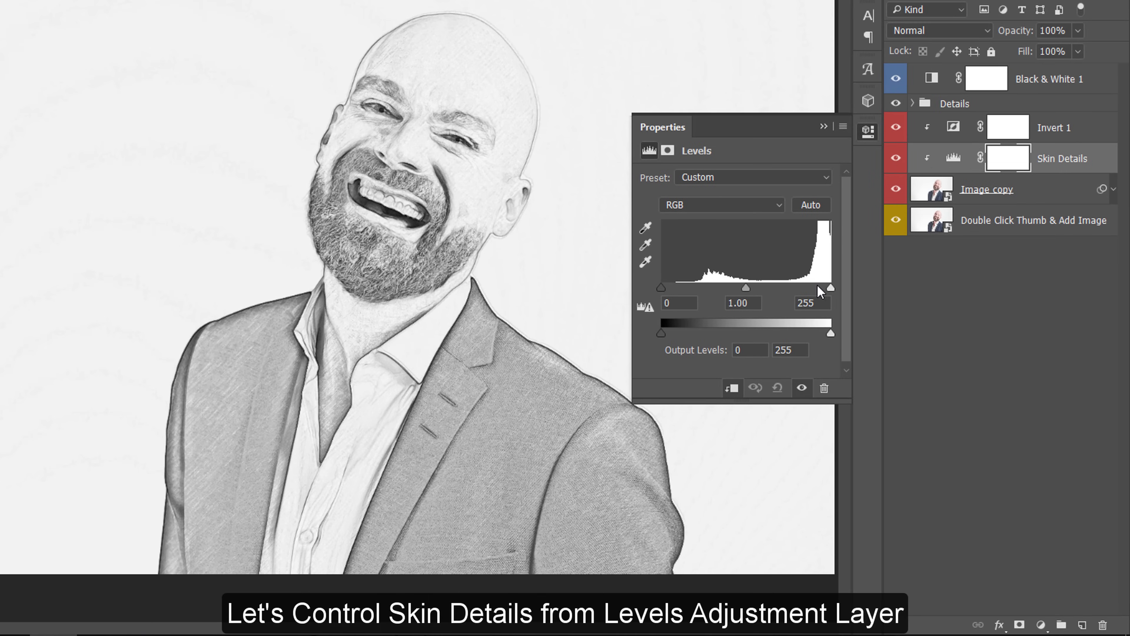
pyautogui.moveTo(830, 288); pyautogui.dragTo(800, 288)
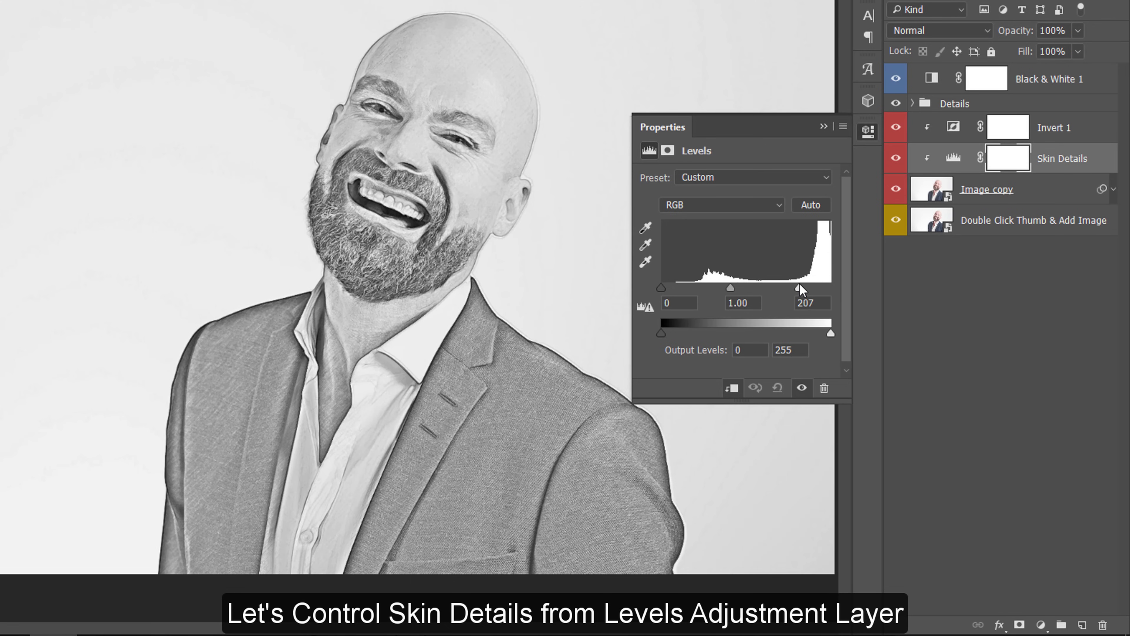
pyautogui.hotkey('ctrl', '=')
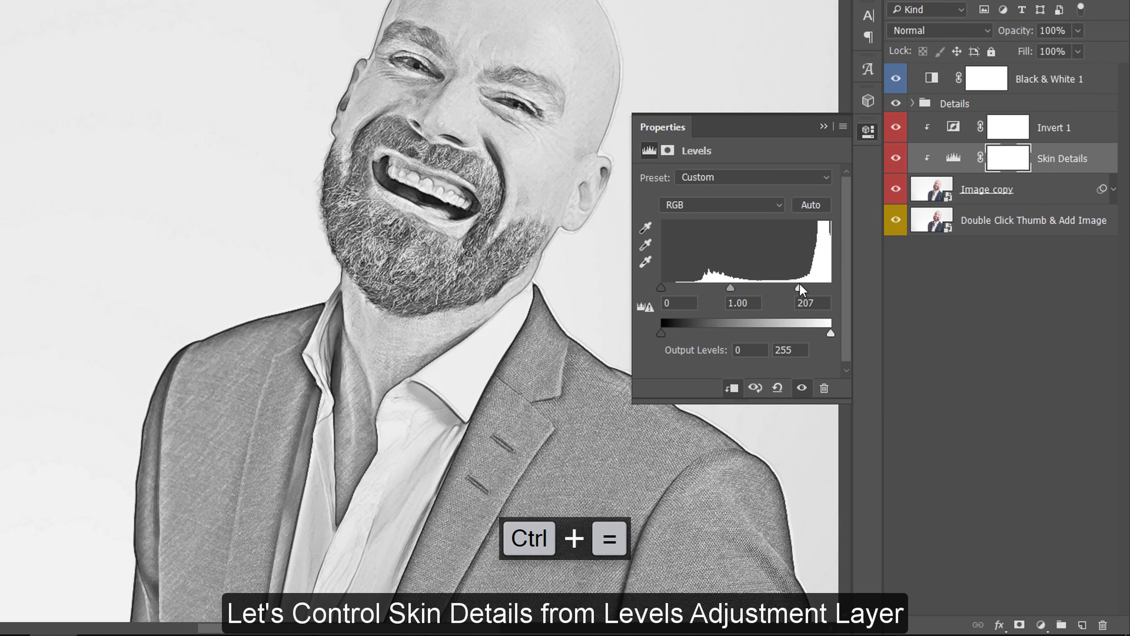
pyautogui.moveTo(583, 386); pyautogui.dragTo(458, 421)
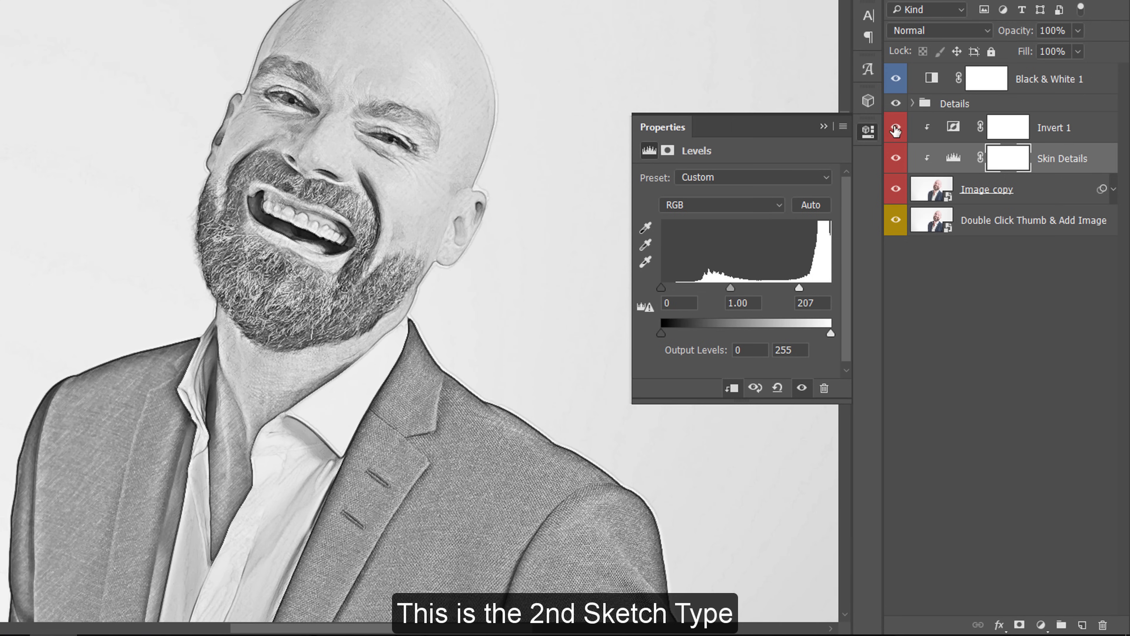
pyautogui.click(896, 79)
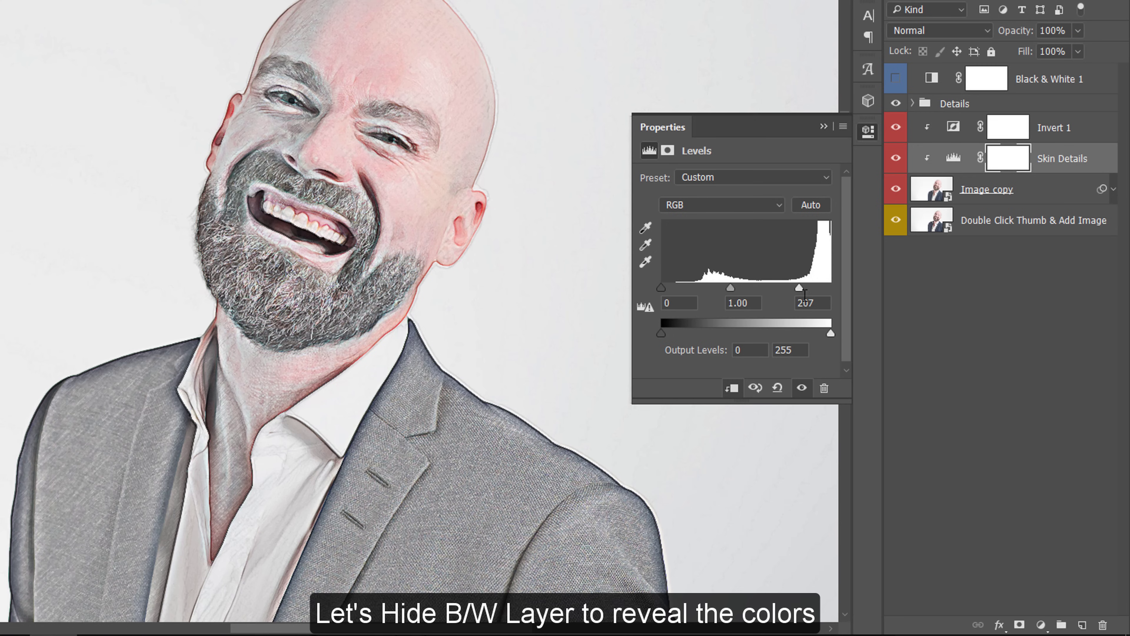
# Step: Hide Invert 1, try Skin Details Levels ending at 185 / 0.81 / 255, then show Black & White 1
pyautogui.moveTo(804, 295)
pyautogui.mouseDown()
pyautogui.moveTo(820, 295)
pyautogui.moveTo(717, 297)
pyautogui.moveTo(728, 301)
pyautogui.mouseUp()
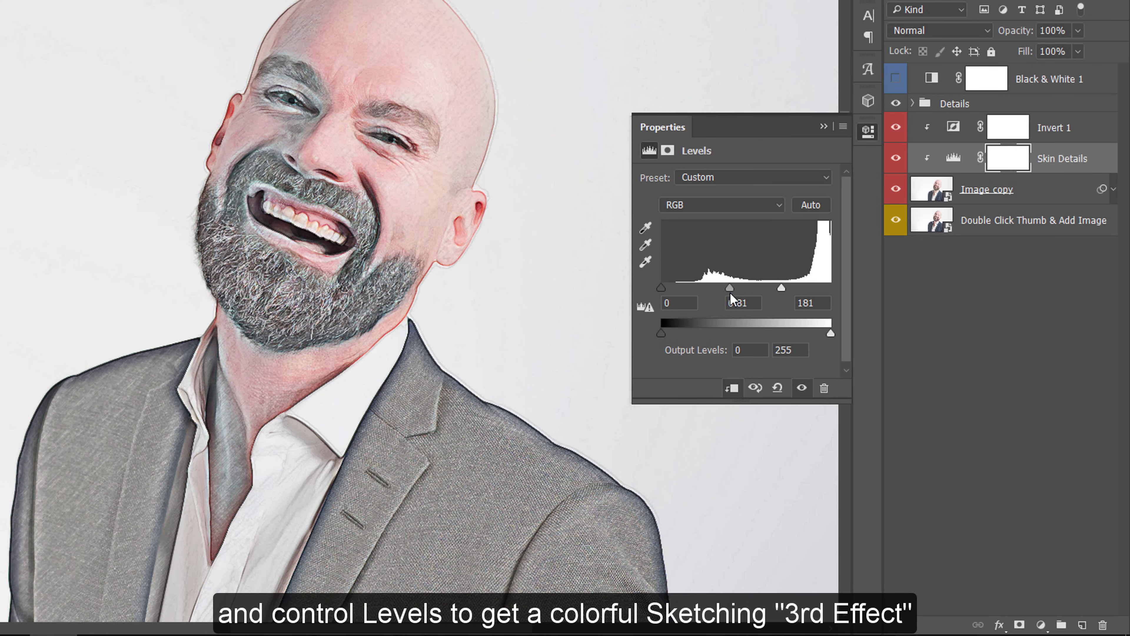
pyautogui.moveTo(661, 288)
pyautogui.mouseDown()
pyautogui.moveTo(677, 288)
pyautogui.moveTo(665, 289)
pyautogui.mouseUp()
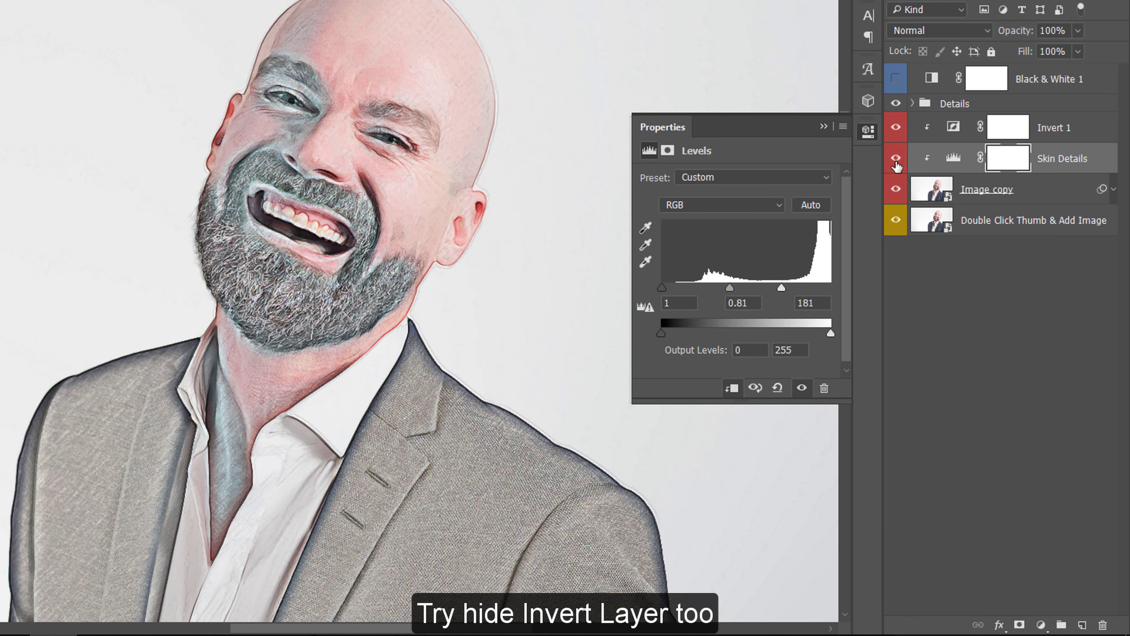
pyautogui.click(896, 127)
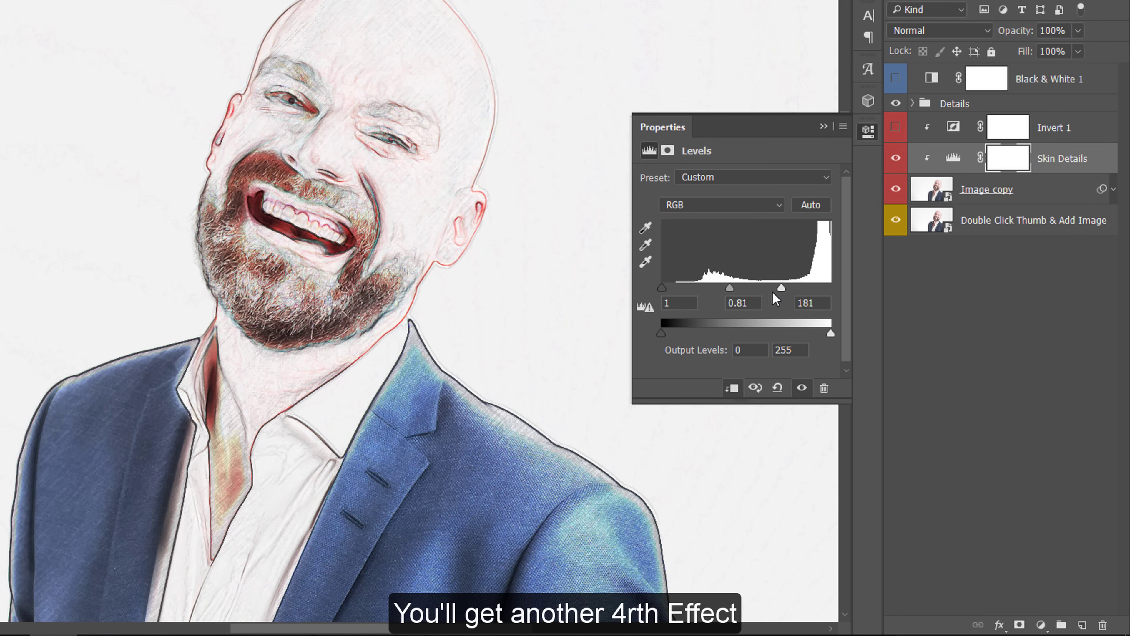
pyautogui.click(782, 288)
pyautogui.moveTo(782, 288); pyautogui.dragTo(830, 288)
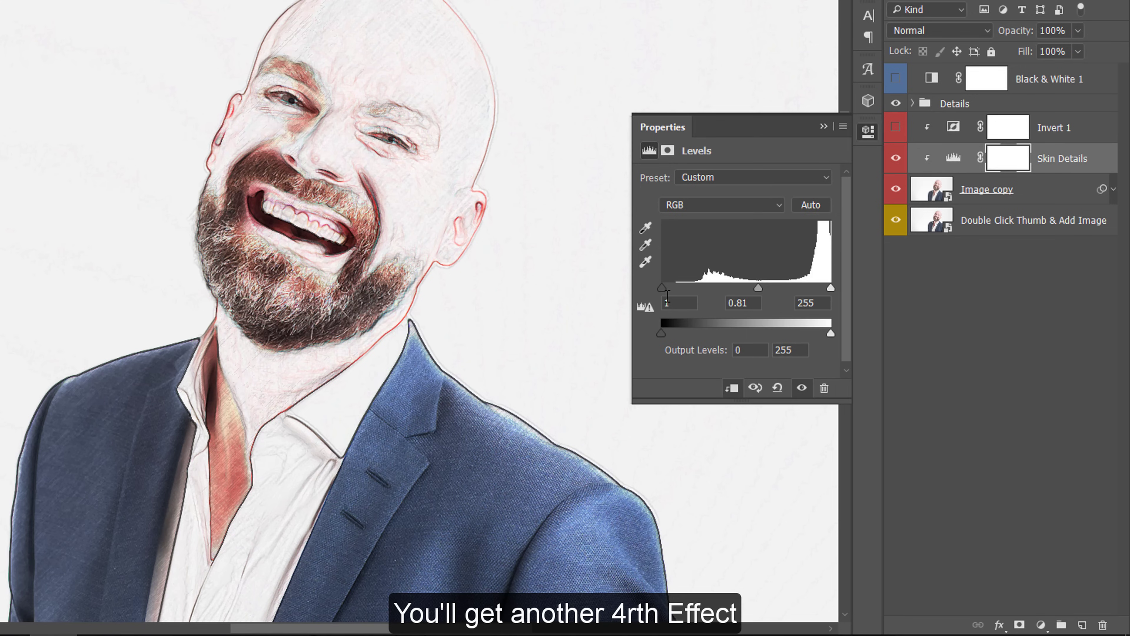
pyautogui.moveTo(663, 287); pyautogui.dragTo(701, 287)
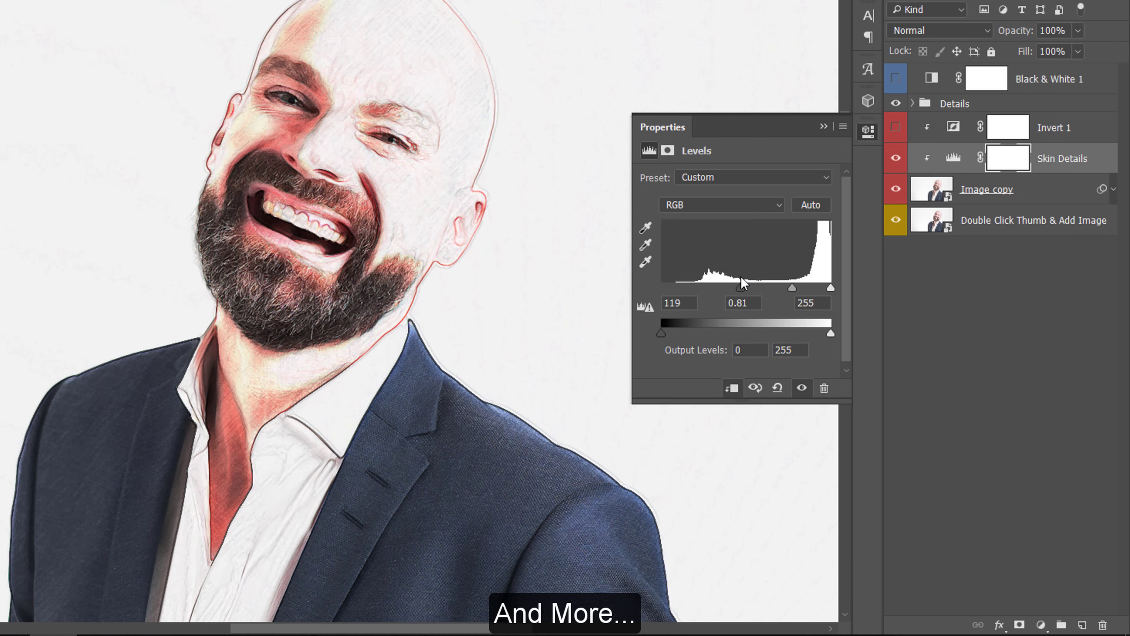
pyautogui.moveTo(725, 288); pyautogui.dragTo(785, 287)
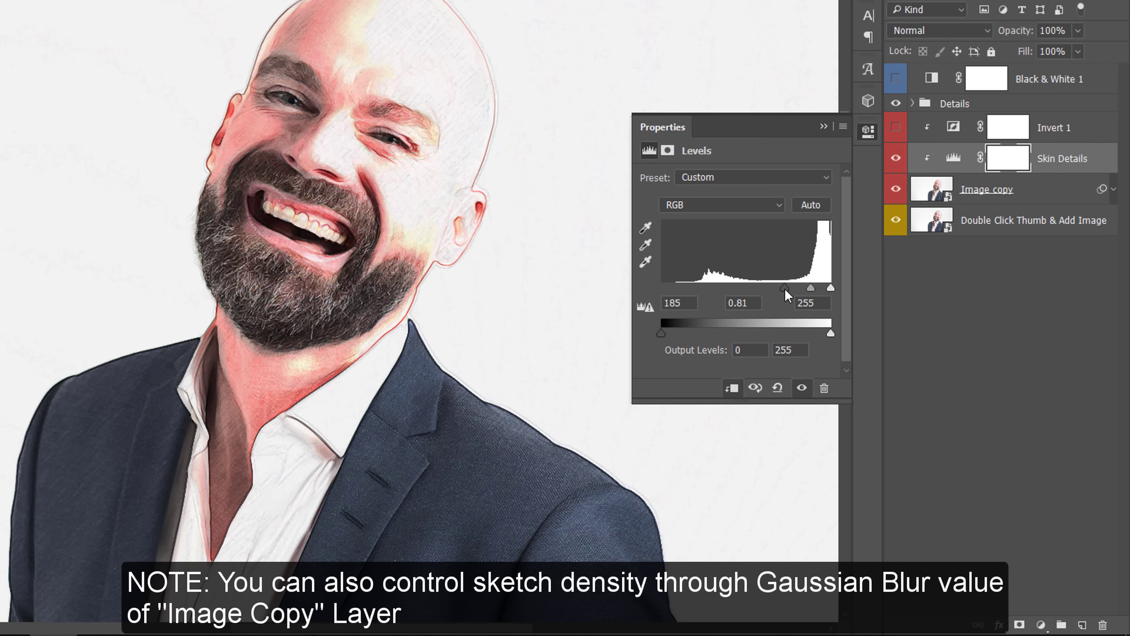
pyautogui.click(896, 78)
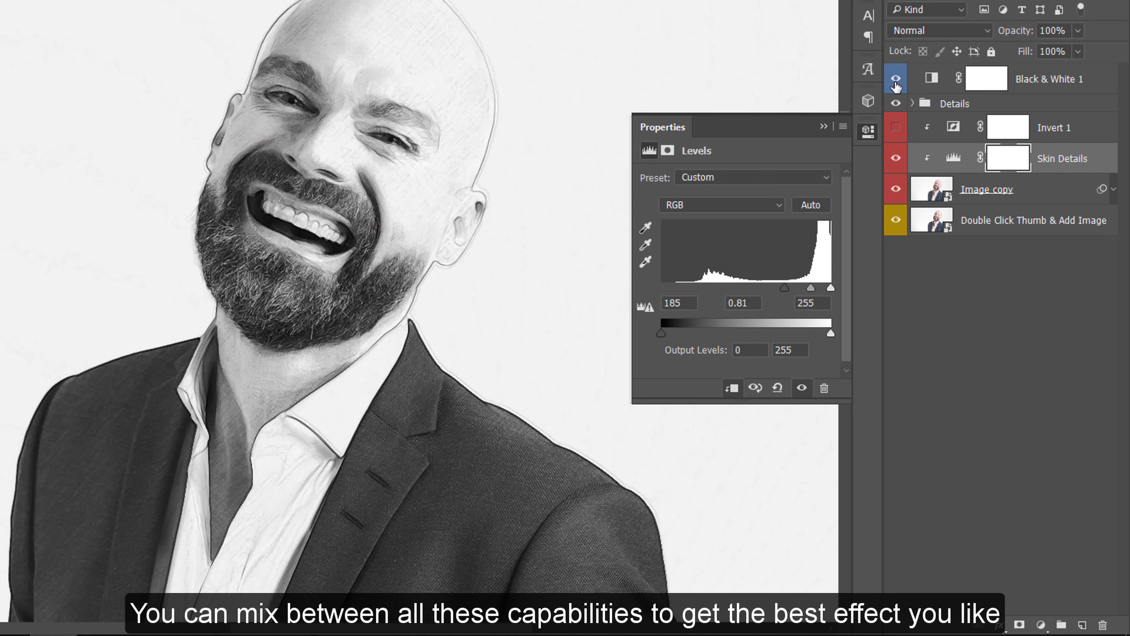
# Step: Show Invert 1 and reset the Skin Details Levels to 0, 1.00, 255
pyautogui.click(895, 126)
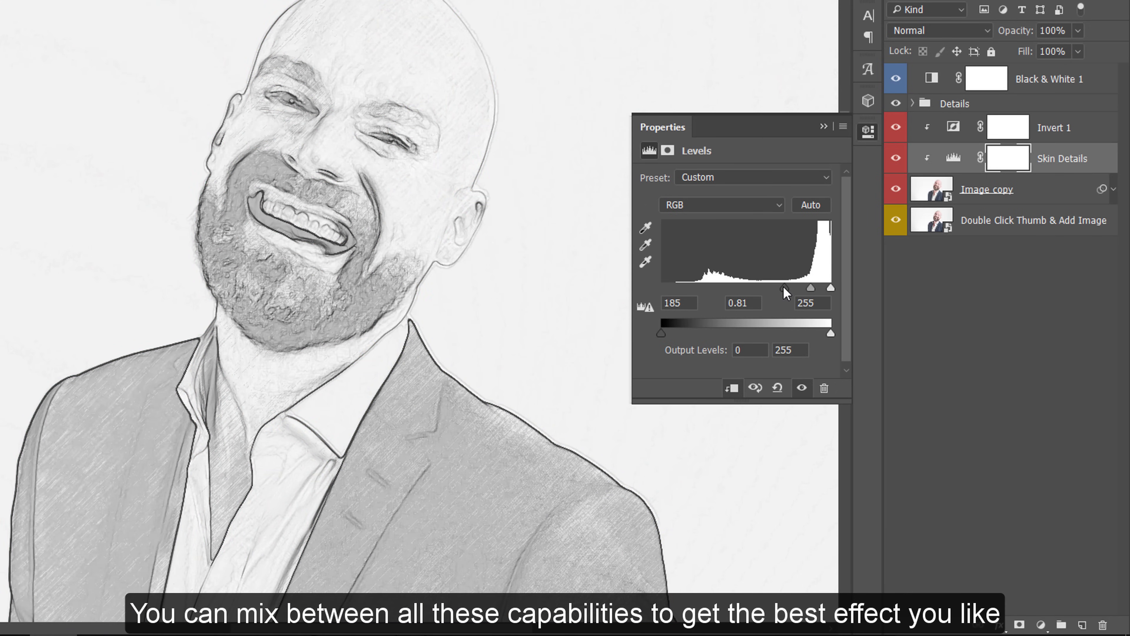
pyautogui.moveTo(784, 288); pyautogui.dragTo(640, 289)
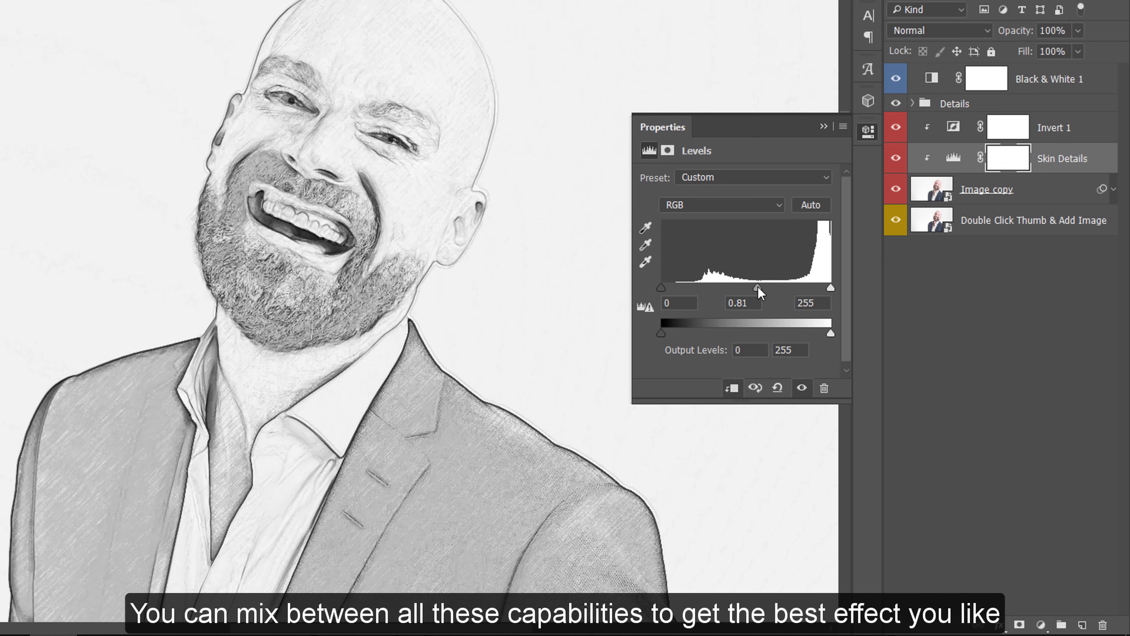
pyautogui.moveTo(758, 289); pyautogui.dragTo(746, 290)
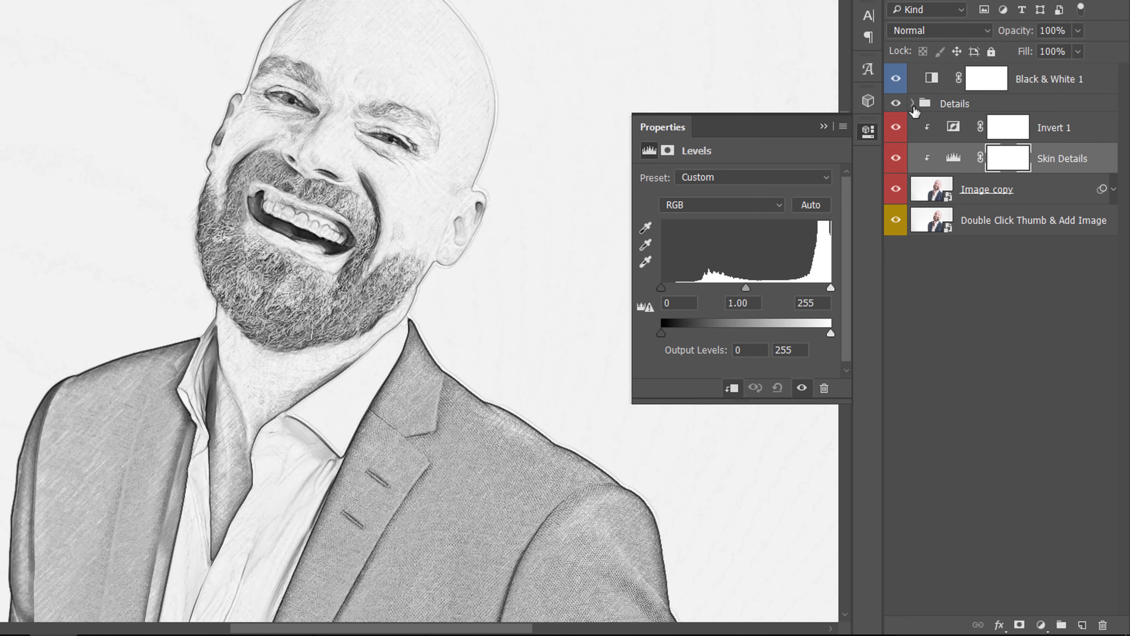
# Step: Lower Image copy 2 in the Details group to 50% opacity
pyautogui.click(912, 103)
pyautogui.click(1021, 252)
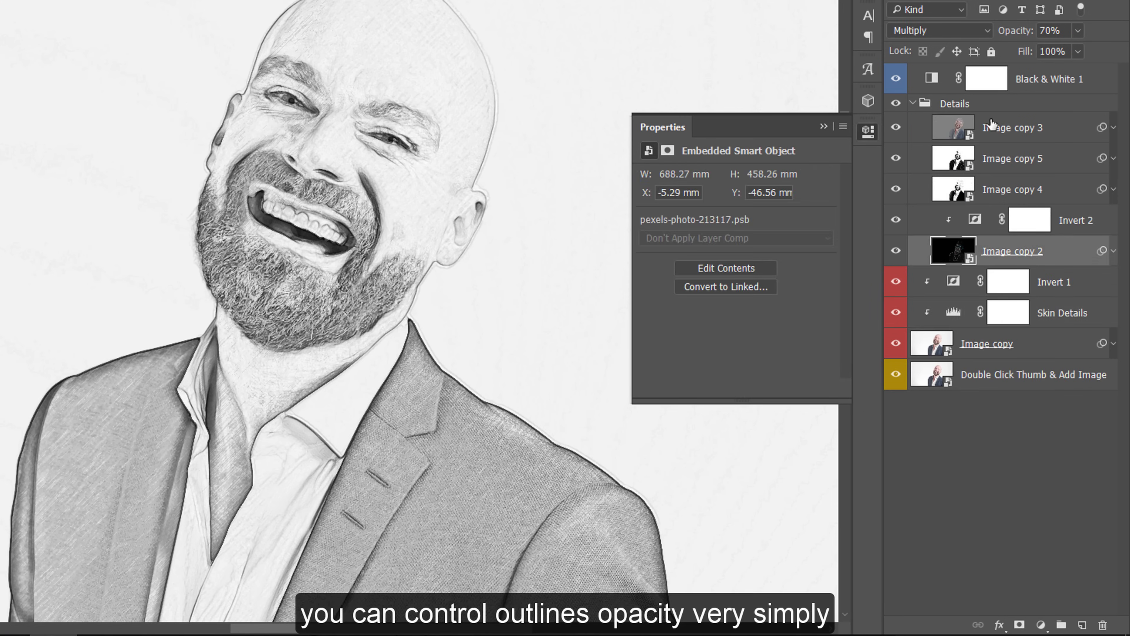
pyautogui.moveTo(1015, 39); pyautogui.dragTo(1003, 40)
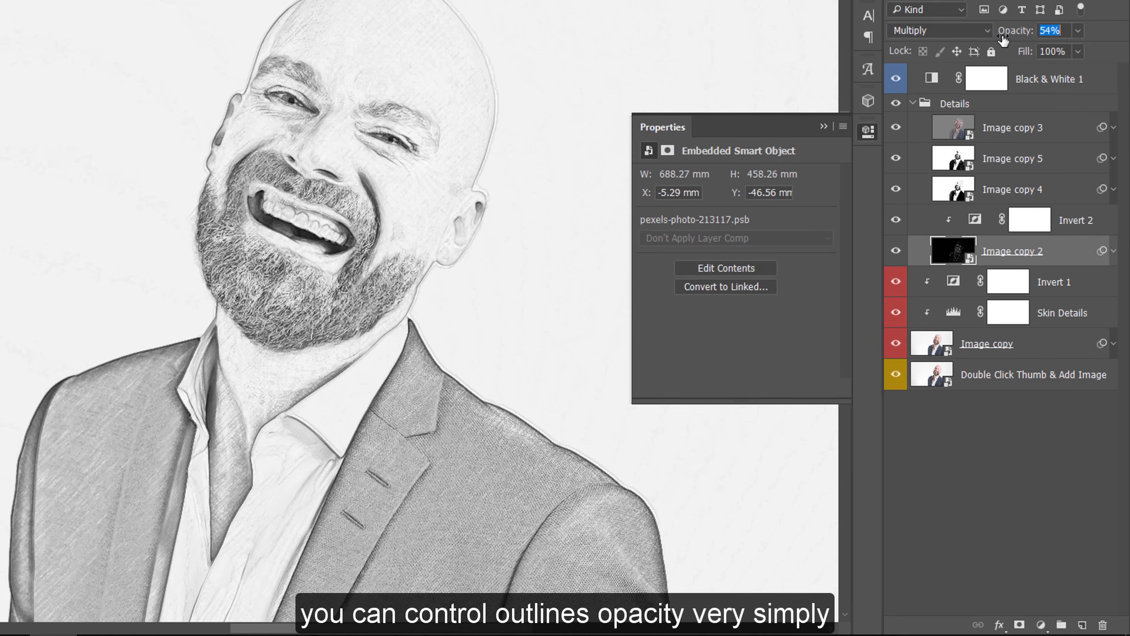
pyautogui.press('Return')
pyautogui.click(917, 107)
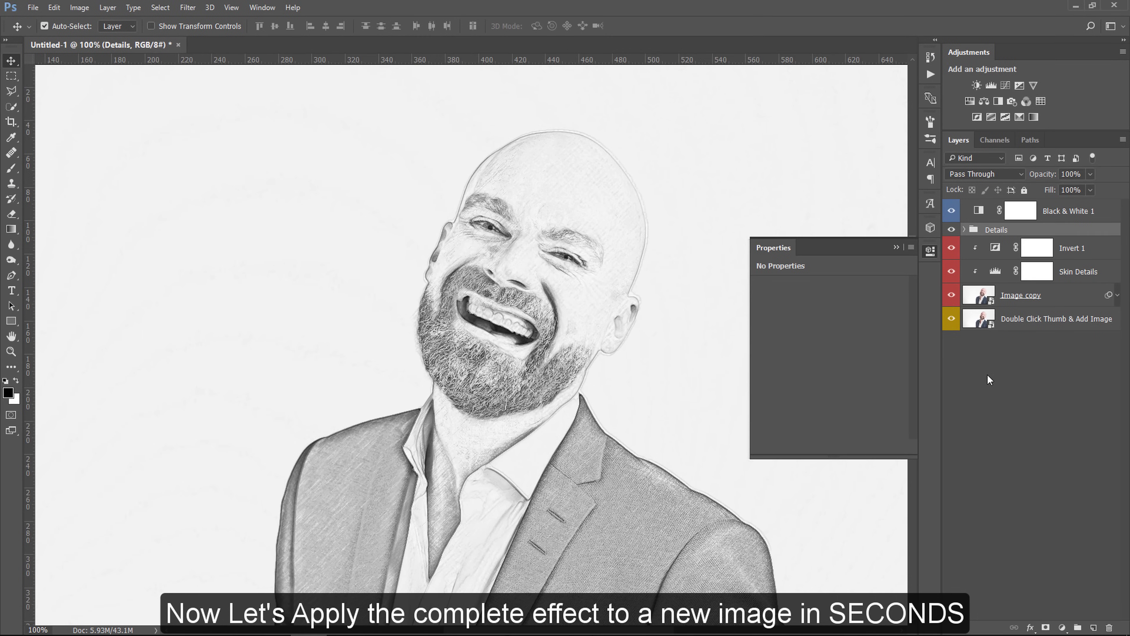
# Step: Place pexels-photo-694869 in the smart object, scale it to fill the canvas, and save
pyautogui.click(988, 375)
pyautogui.doubleClick(980, 319)
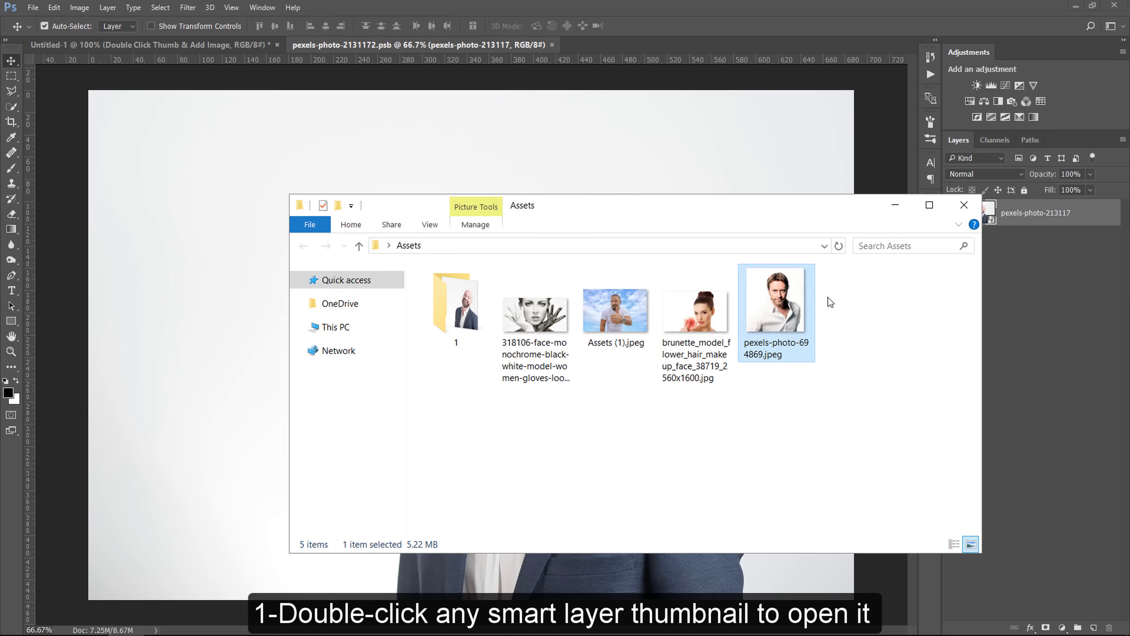
pyautogui.moveTo(775, 302); pyautogui.dragTo(249, 345)
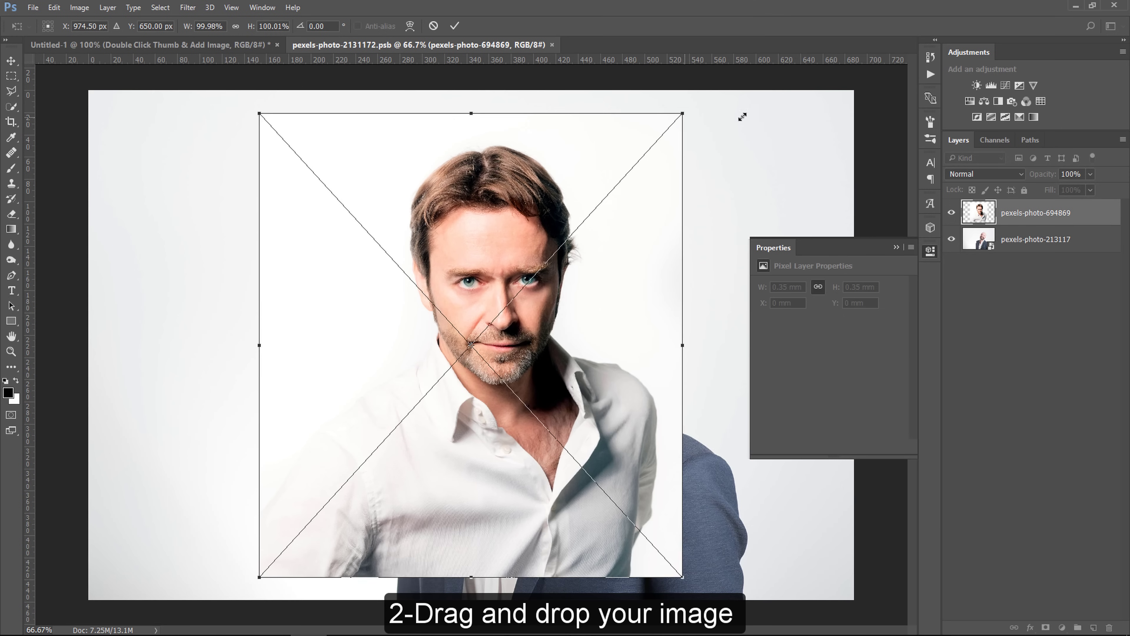
pyautogui.moveTo(742, 117)
pyautogui.mouseDown()
pyautogui.moveTo(673, 326)
pyautogui.moveTo(666, 393)
pyautogui.mouseUp()
pyautogui.press('Return')
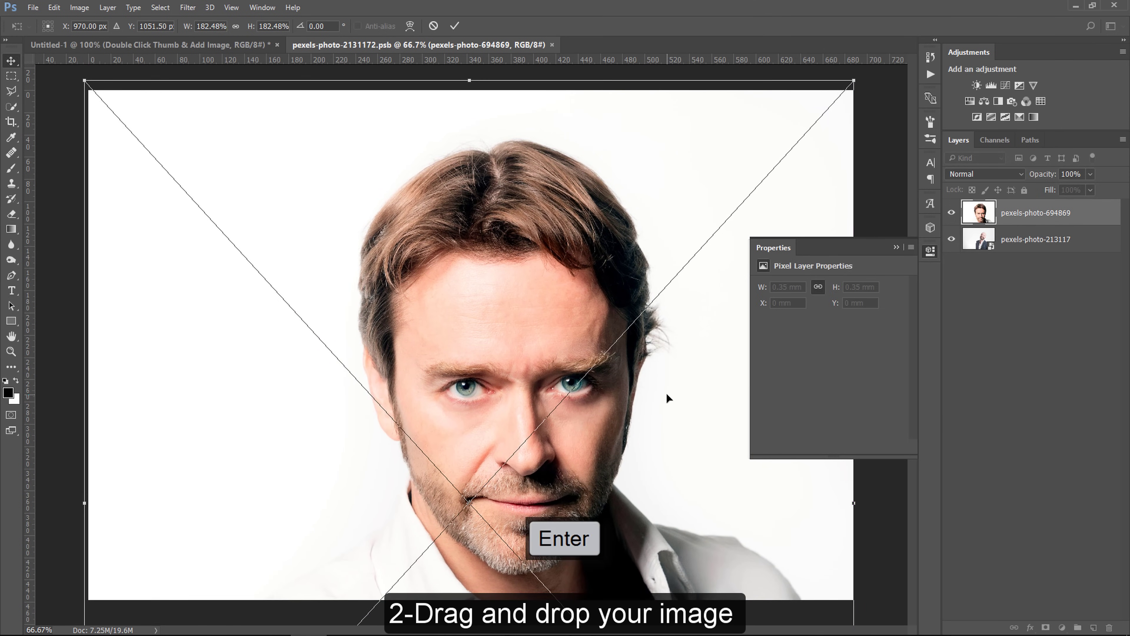
pyautogui.hotkey('ctrl', 's')
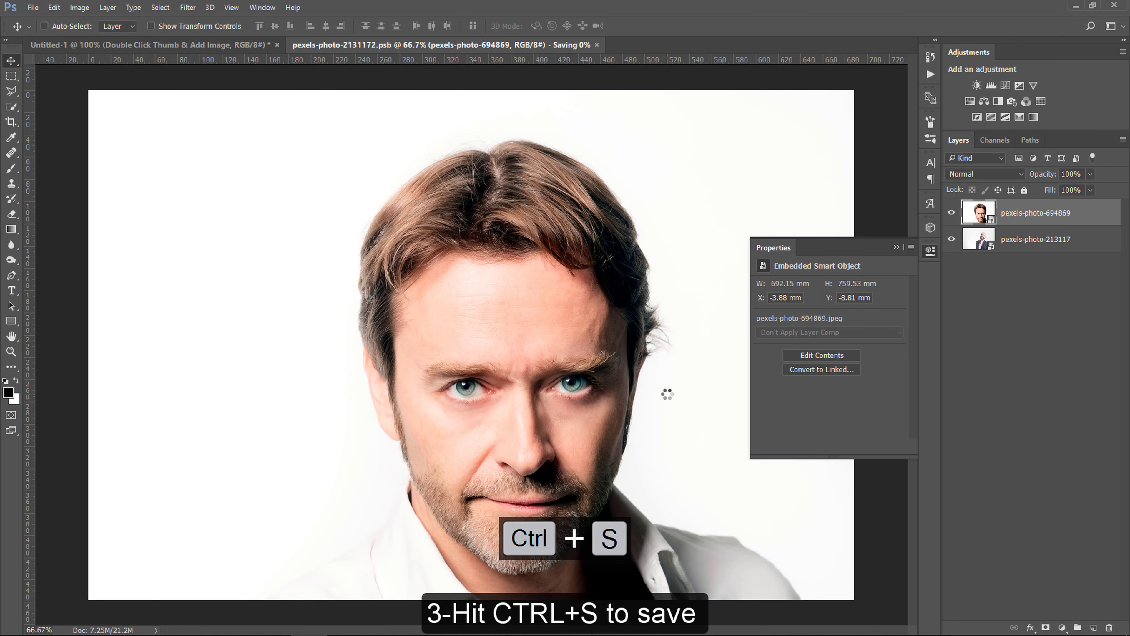
pyautogui.press('ctrl')
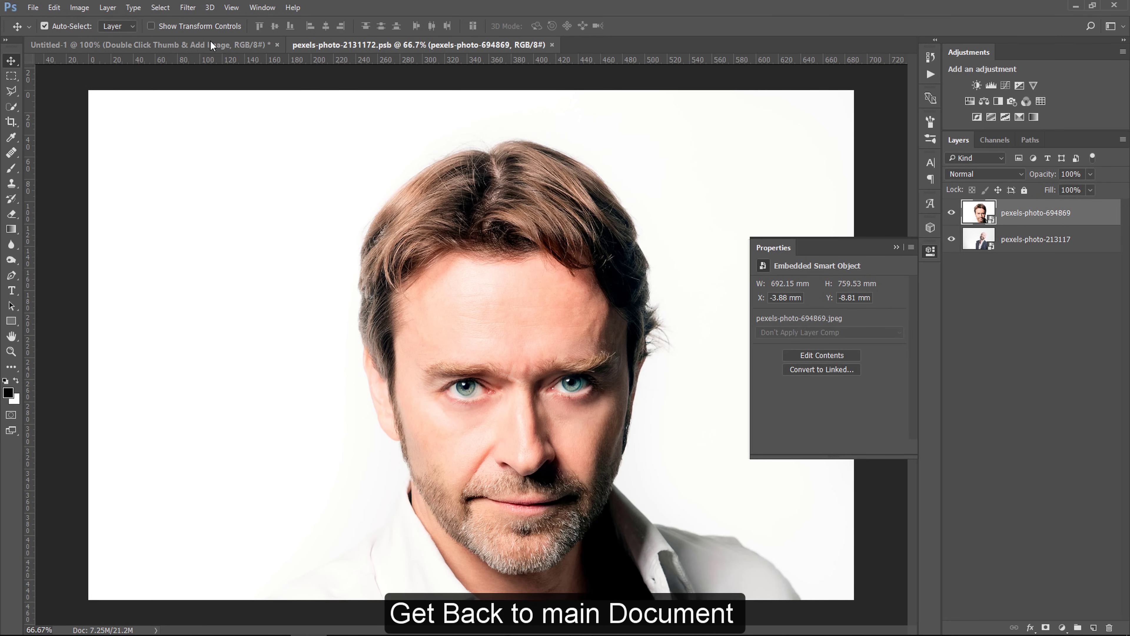
# Step: Switch to Untitled-1, zoom out on the new man's pencil sketch, and collapse Properties
pyautogui.click(210, 44)
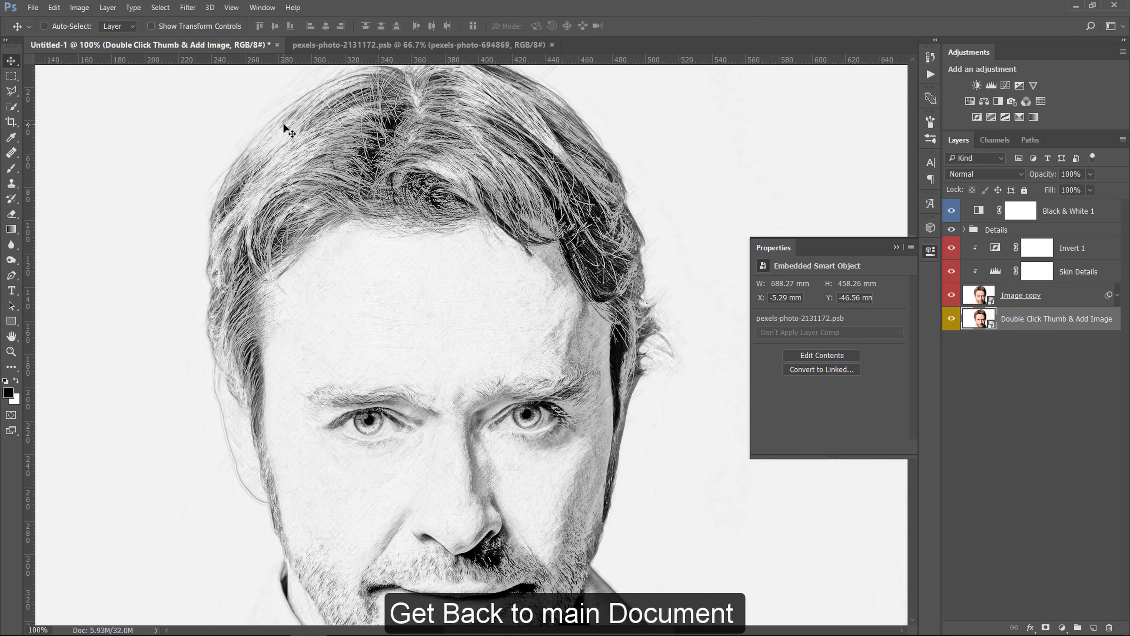
pyautogui.hotkey('ctrl', '-')
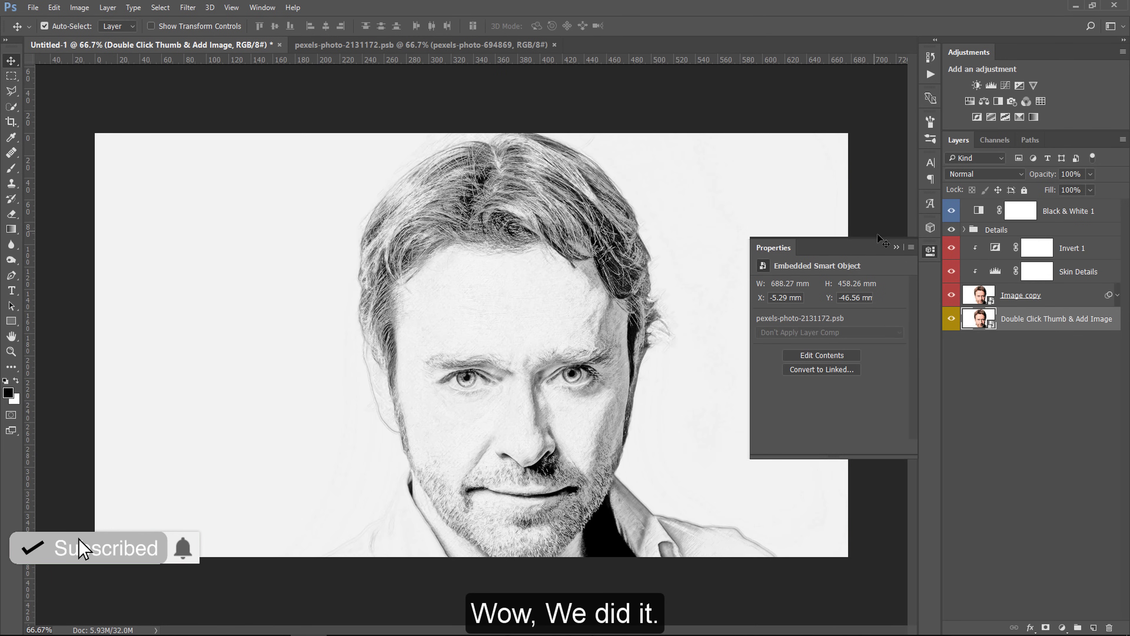
pyautogui.click(896, 247)
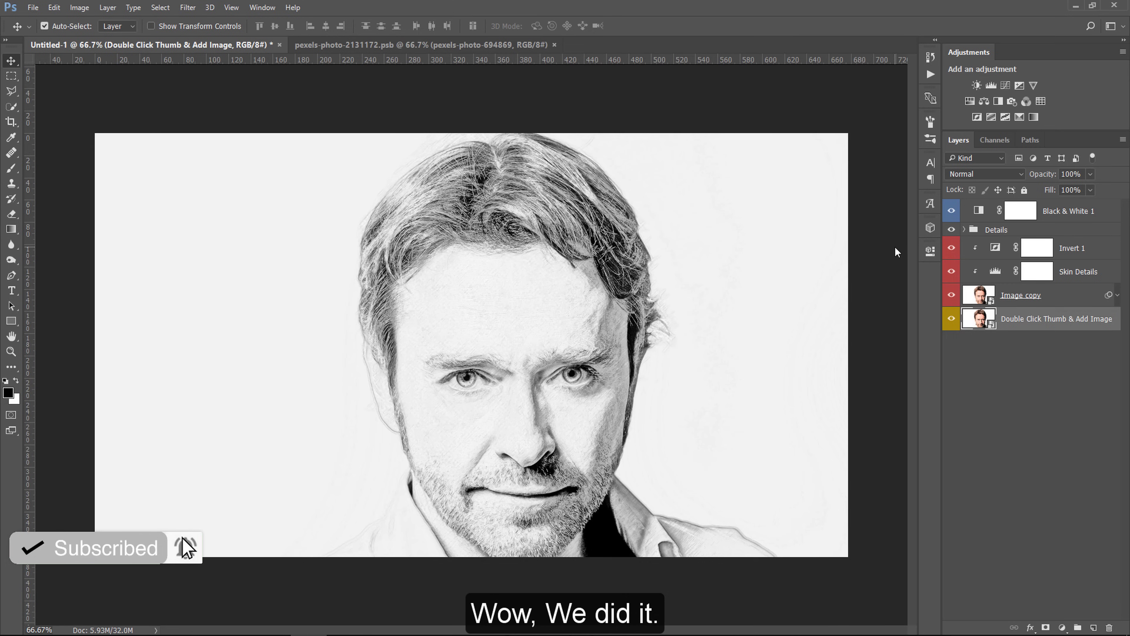